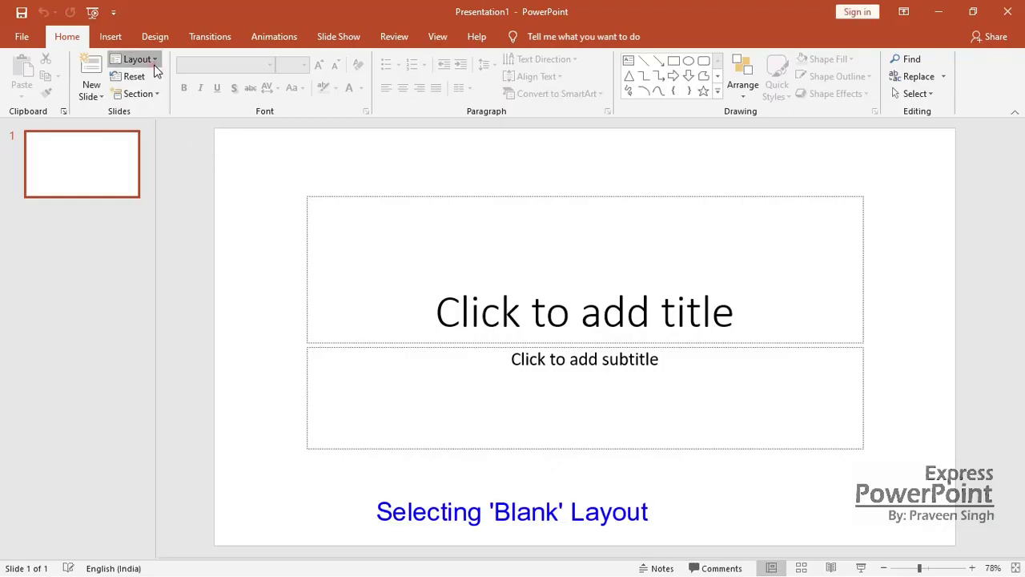
Switch the first slide to the Blank layout and keep the slide size Widescreen (16:9)
left_click(150, 60)
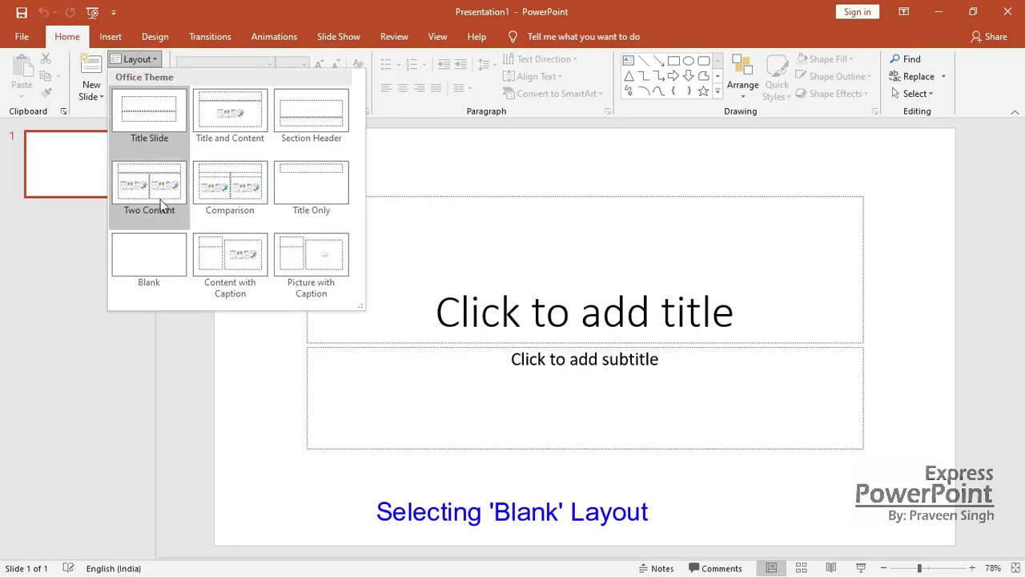
left_click(149, 260)
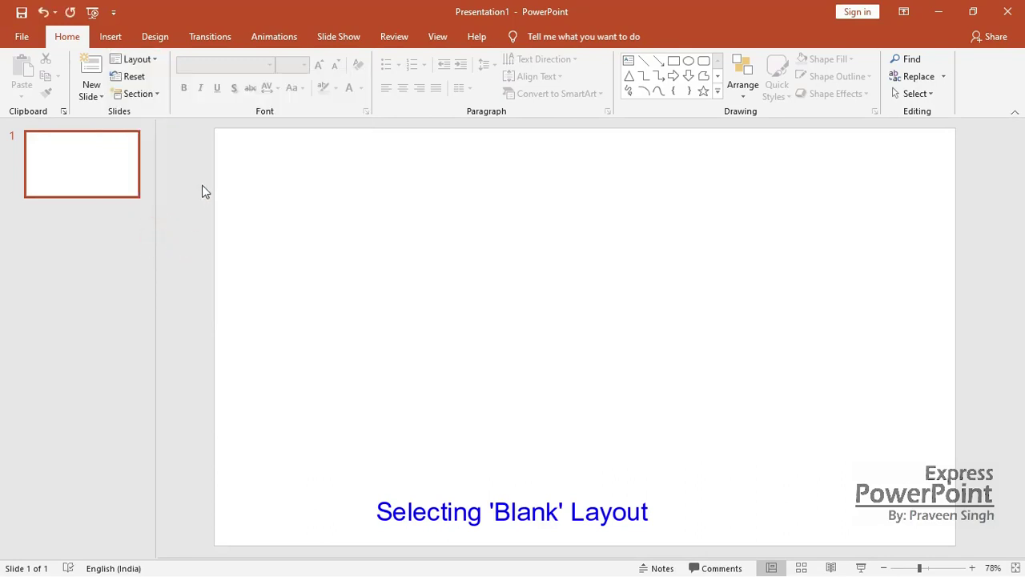
left_click(154, 36)
left_click(914, 90)
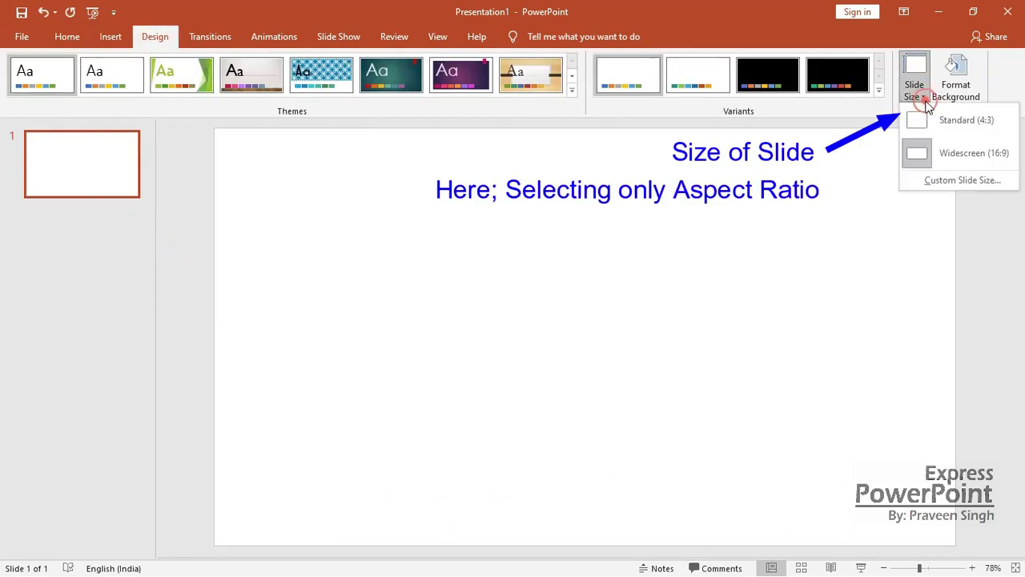
left_click(971, 153)
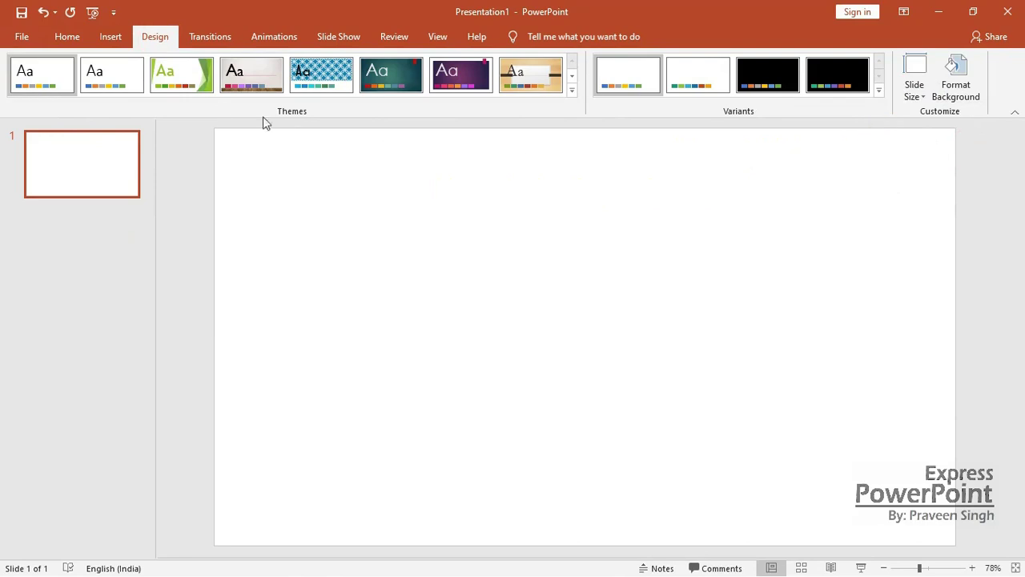
left_click(66, 40)
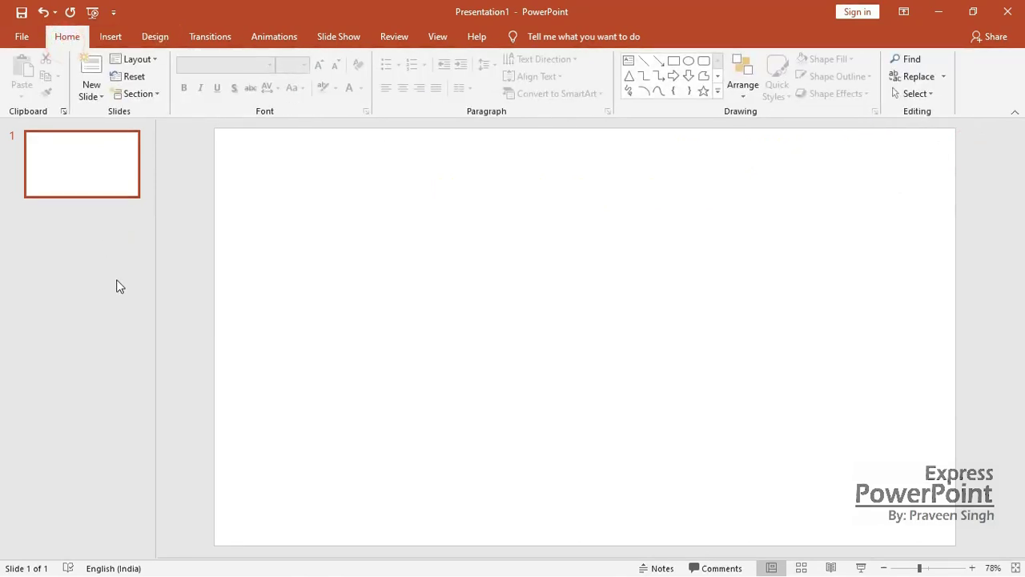
left_click(113, 38)
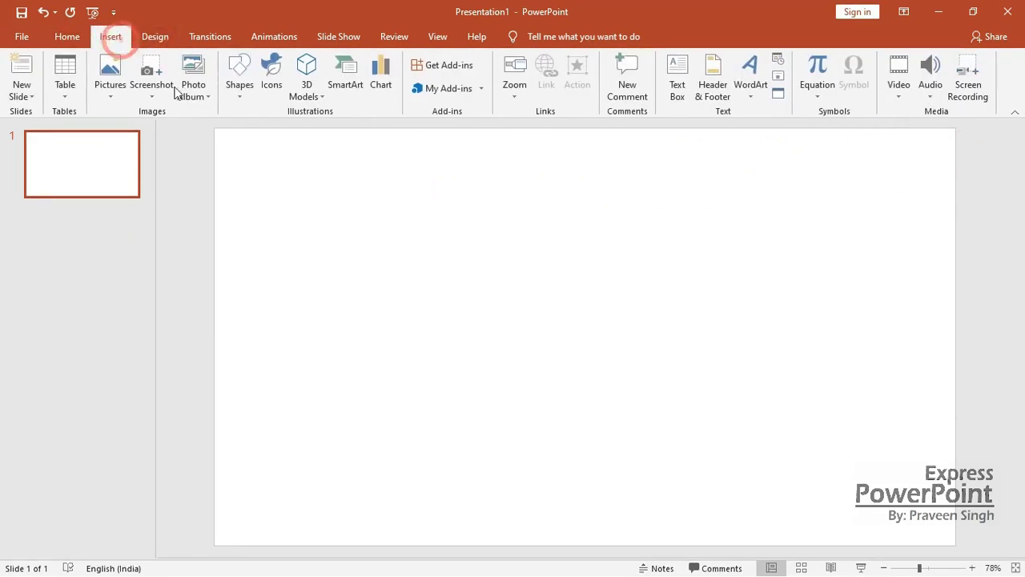
Draw a blue oval circle and resize it to 3.64 cm across
left_click(239, 80)
left_click(294, 137)
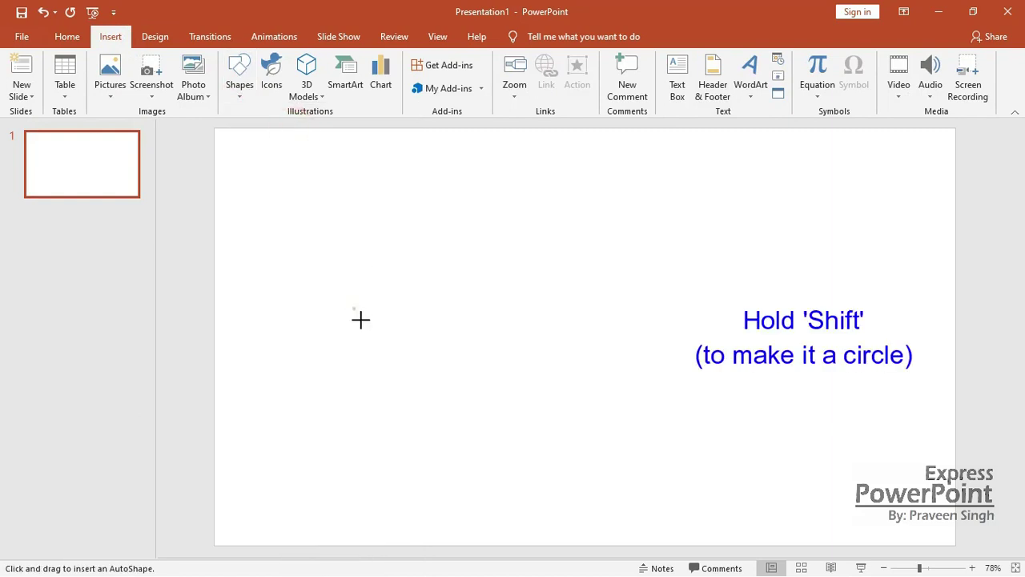
left_click_drag(354, 308, 444, 398)
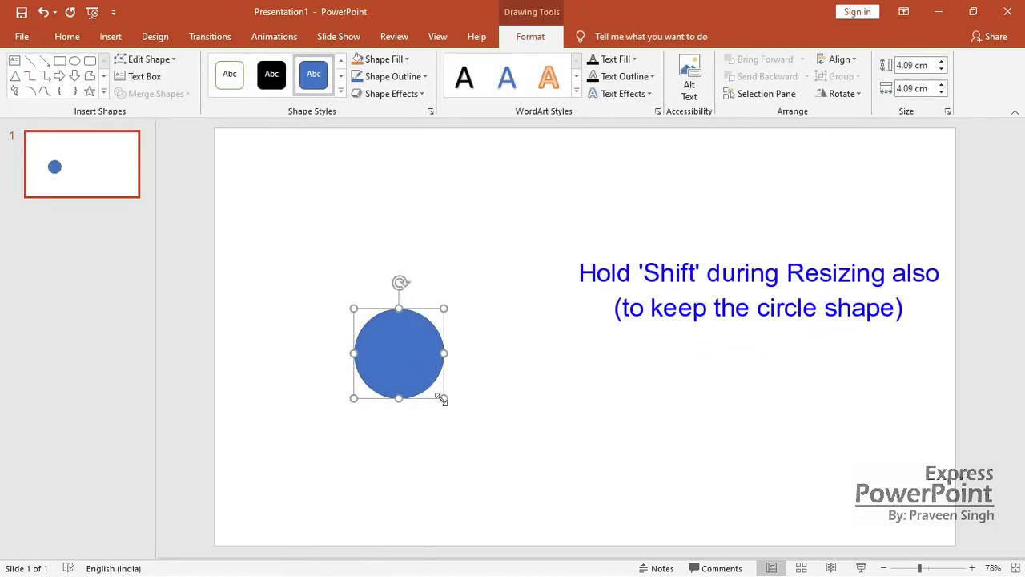
left_click_drag(441, 398, 434, 388)
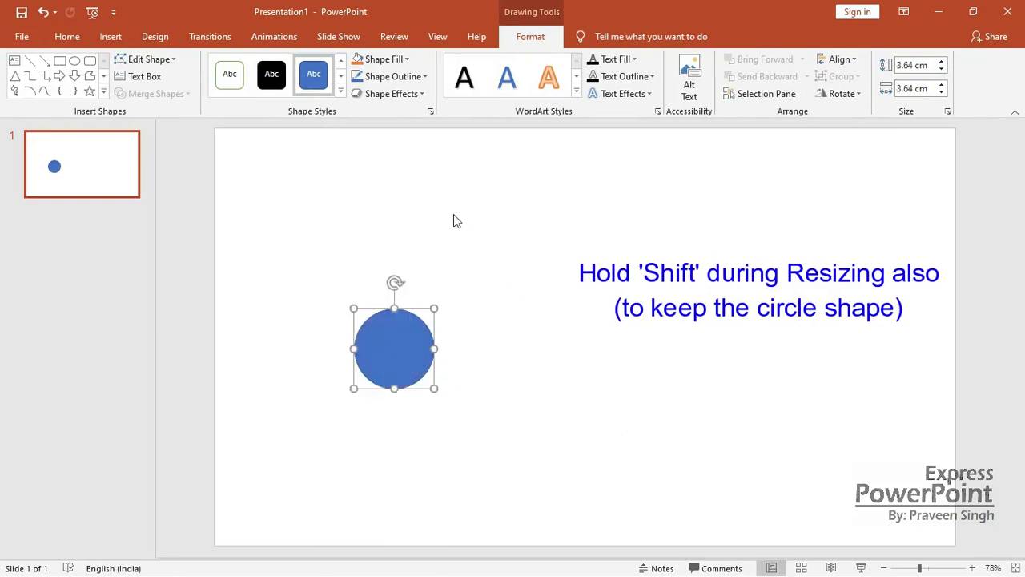
left_click(329, 176)
Draw a small circle at its centre and Combine both shapes into a ring
left_click(111, 36)
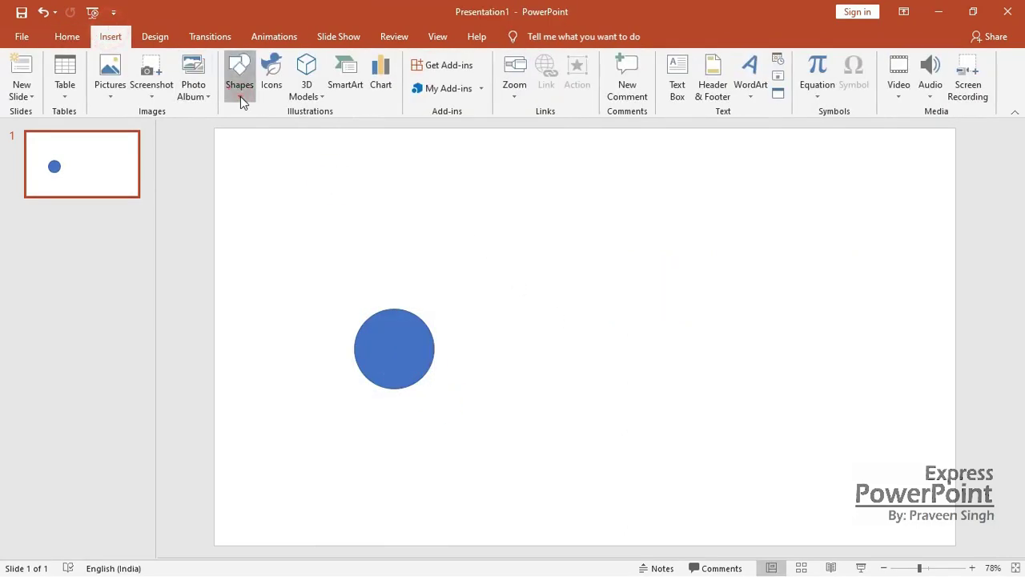
left_click(242, 101)
left_click(287, 130)
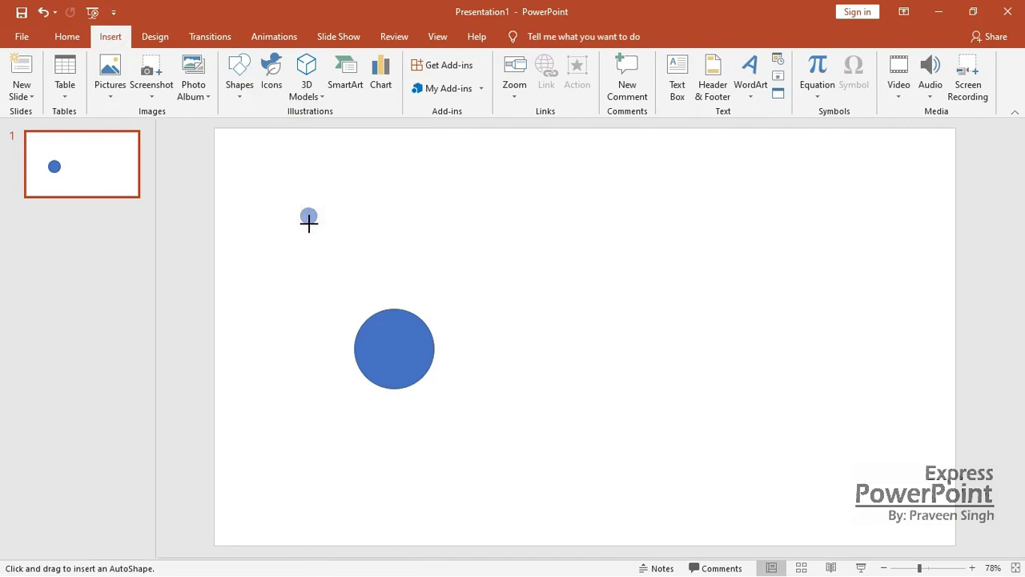
left_click_drag(310, 226, 386, 383)
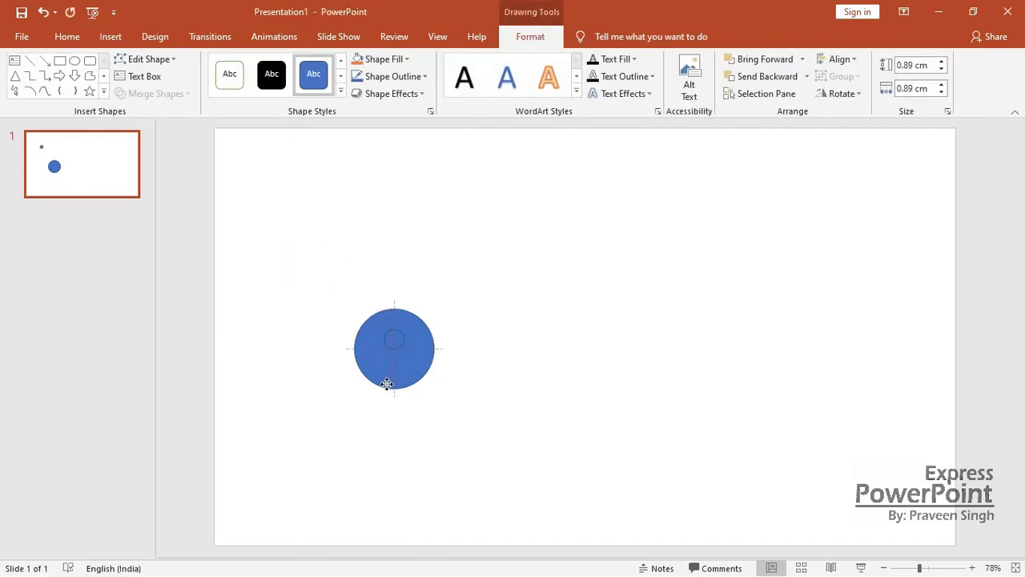
left_click(424, 340, "shift")
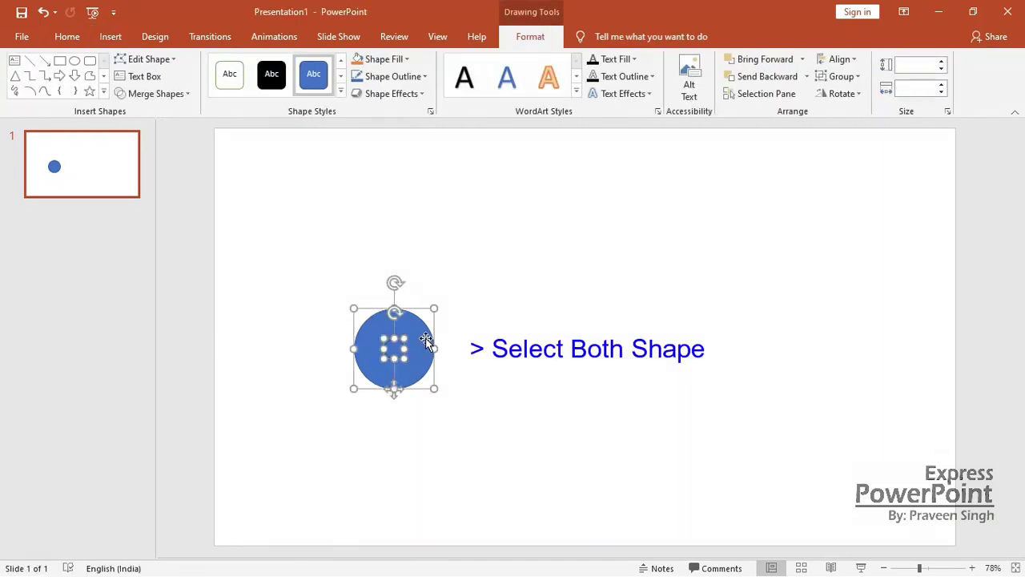
left_click(189, 94)
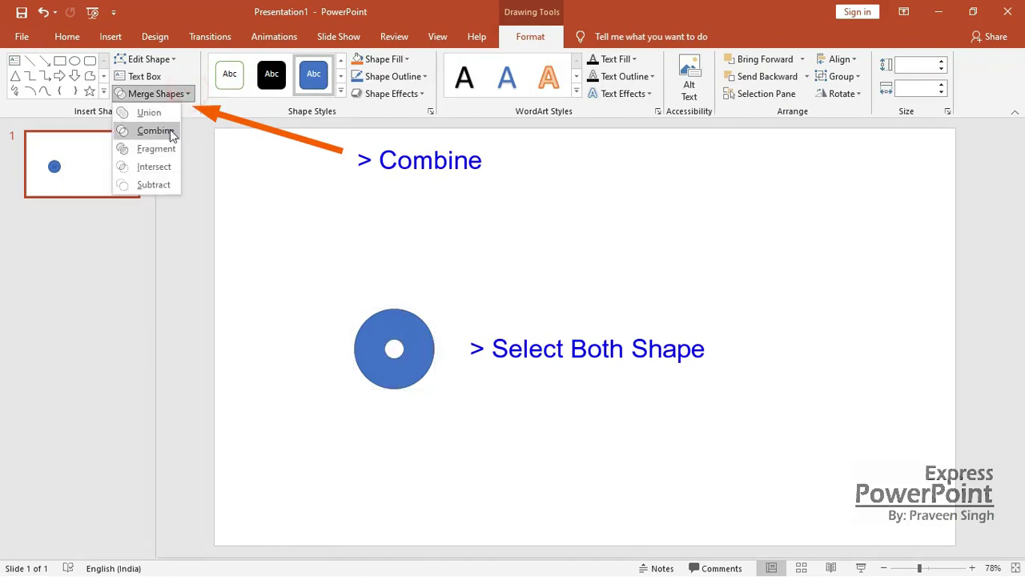
left_click(168, 130)
left_click(384, 252)
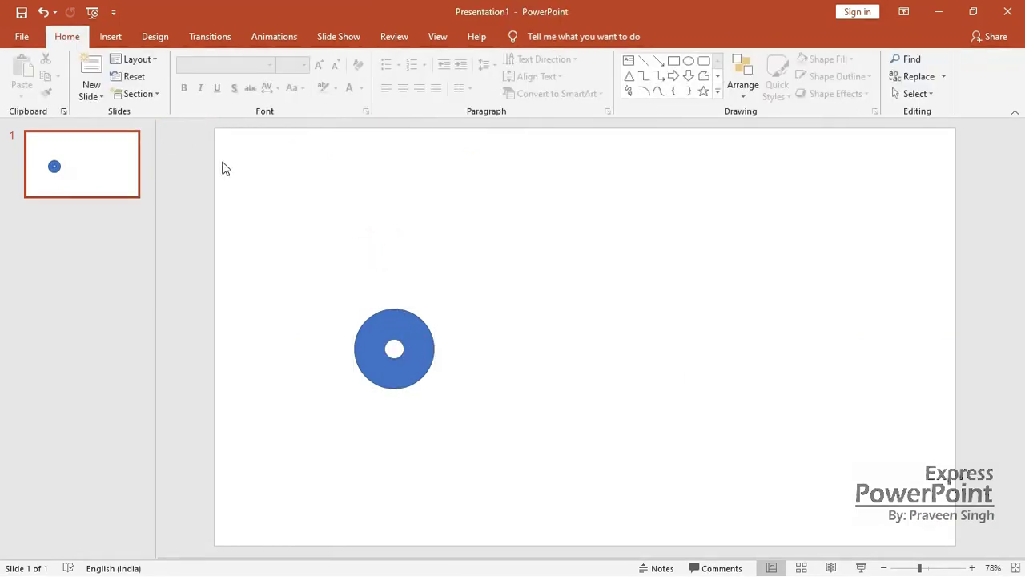
Place a tiny 0.34 cm circle at the ring's top edge and Combine it to cut a hole
left_click(112, 36)
left_click(240, 80)
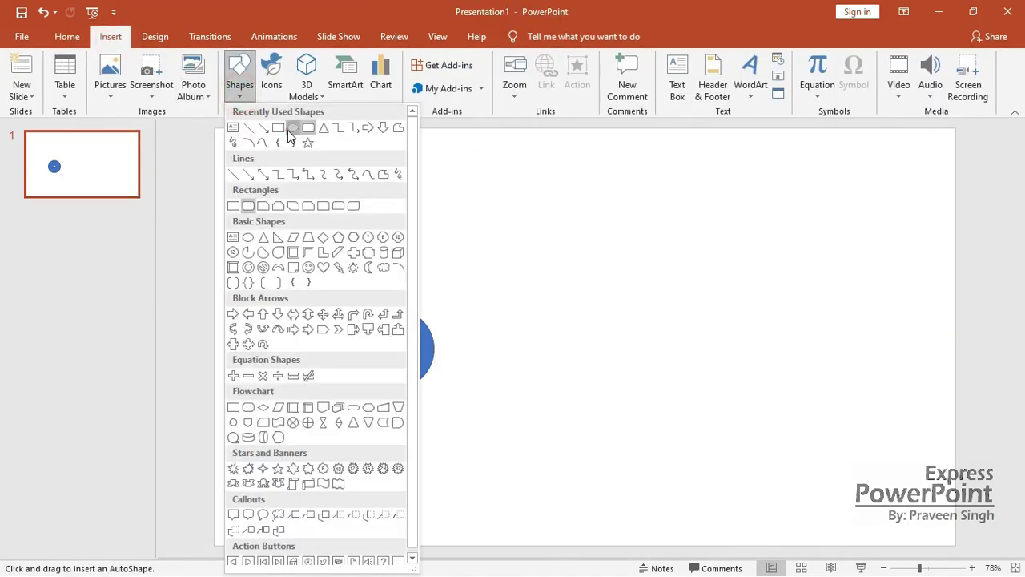
left_click(290, 128)
left_click(296, 202)
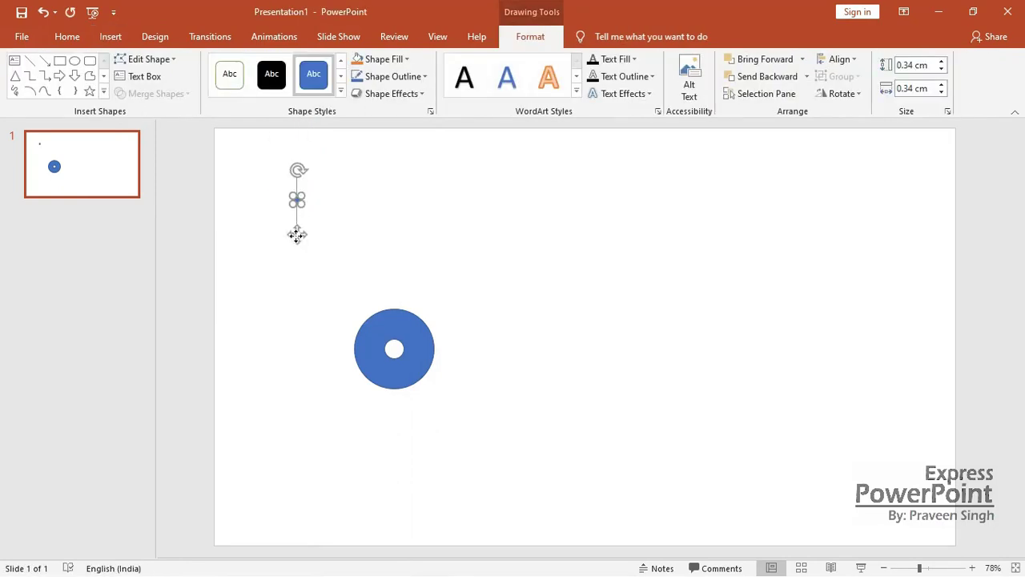
left_click_drag(296, 238, 395, 369)
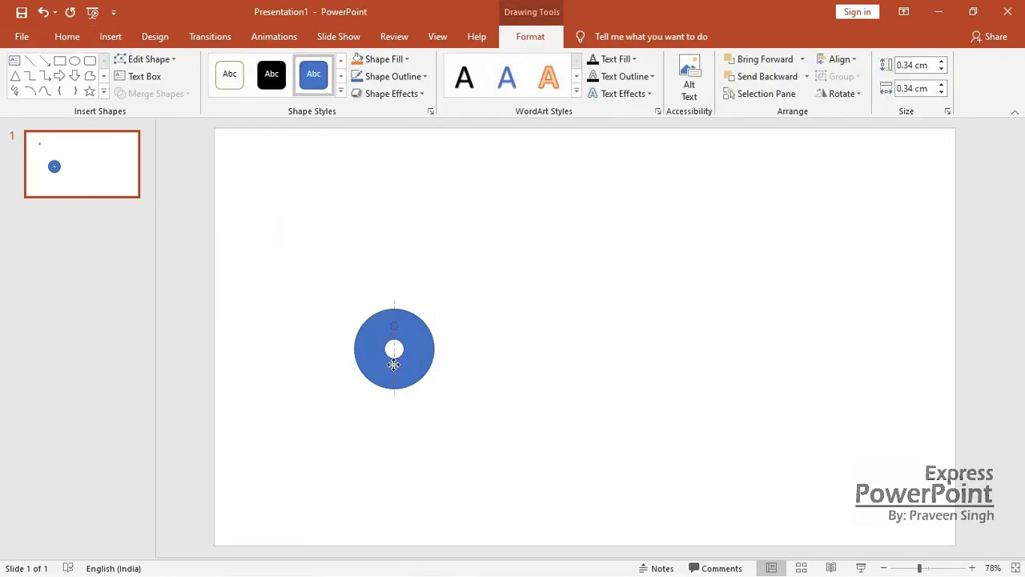
left_click(417, 366, "shift")
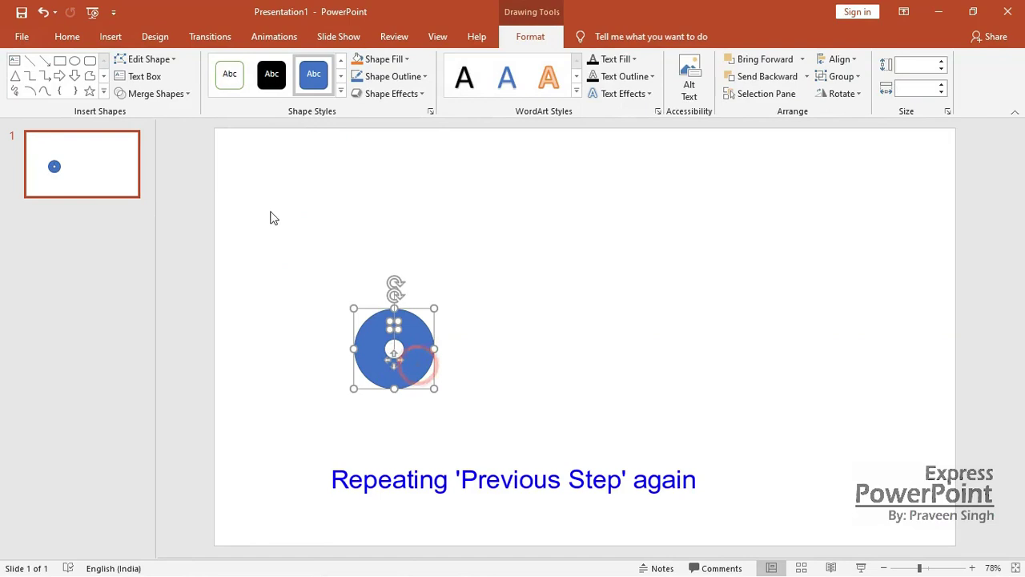
left_click(177, 94)
left_click(168, 130)
left_click(445, 248)
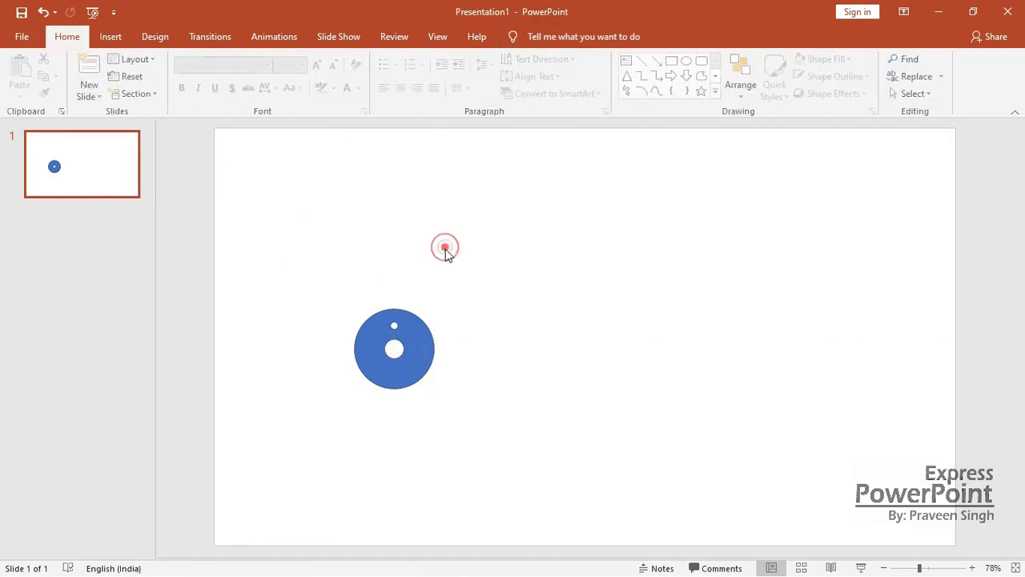
left_click(426, 348)
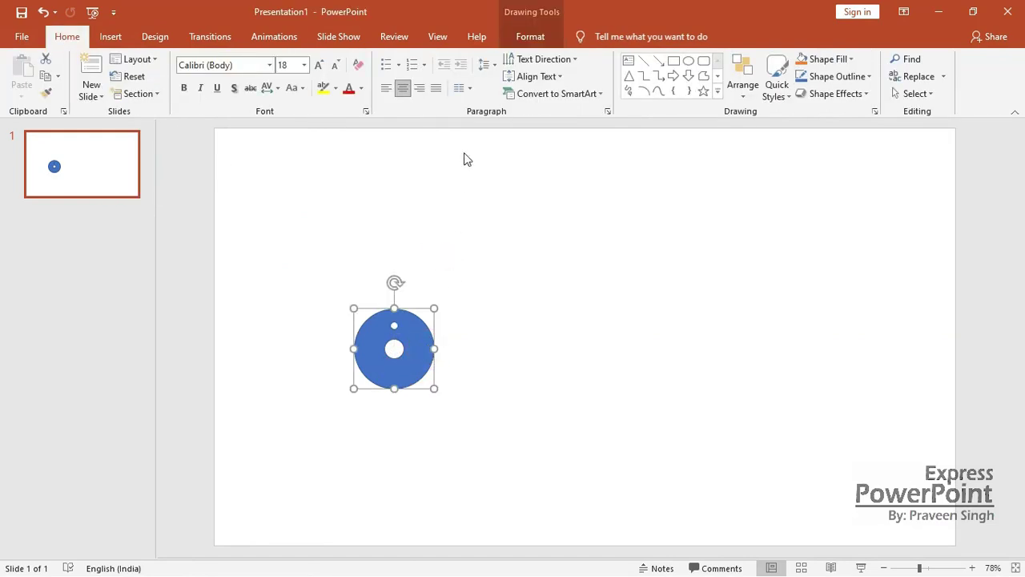
left_click(530, 37)
Fill the ring orange and give it a 1½ pt outline
left_click(378, 59)
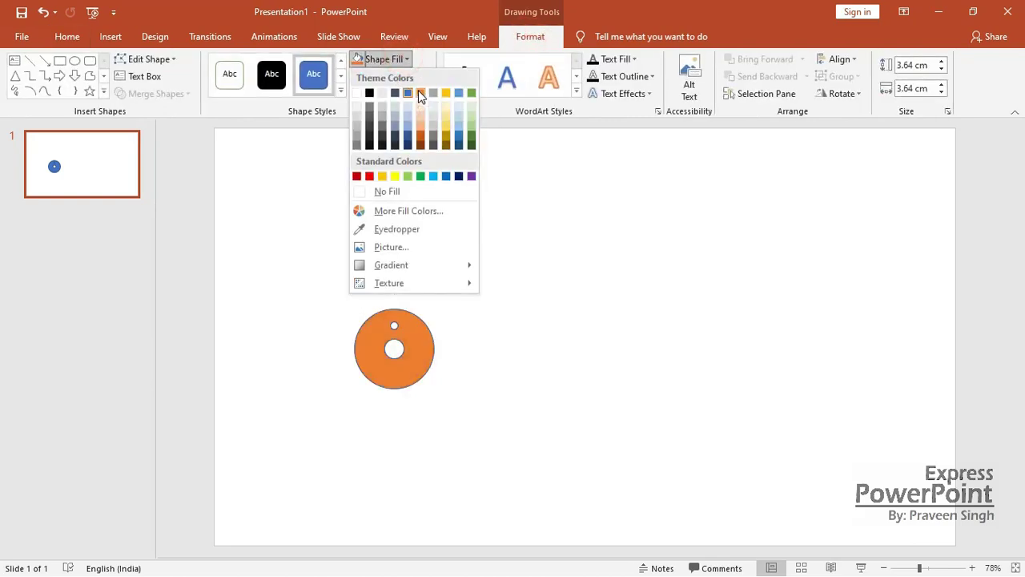
left_click(419, 93)
left_click(428, 80)
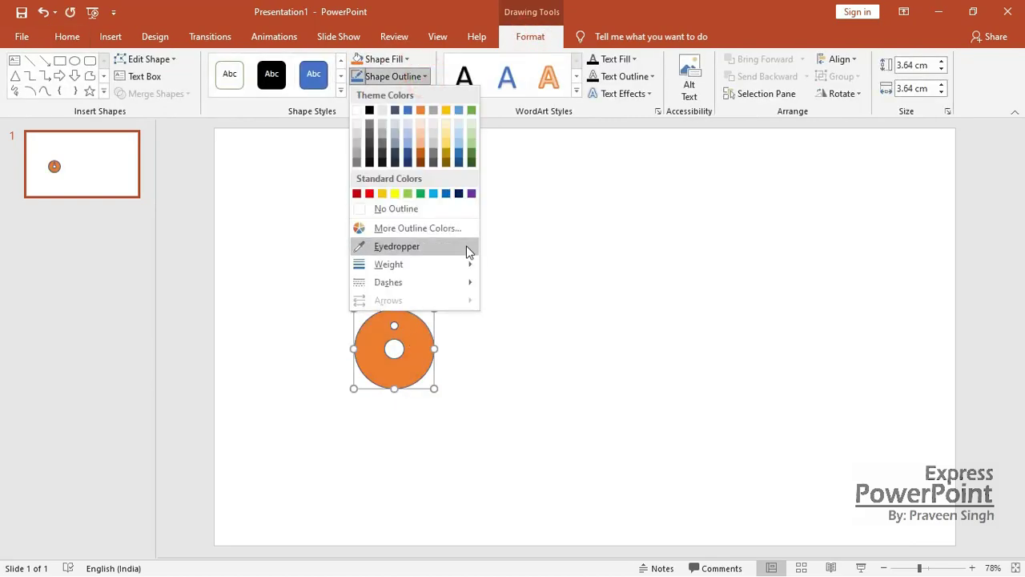
mouse_move(467, 264)
left_click(529, 330)
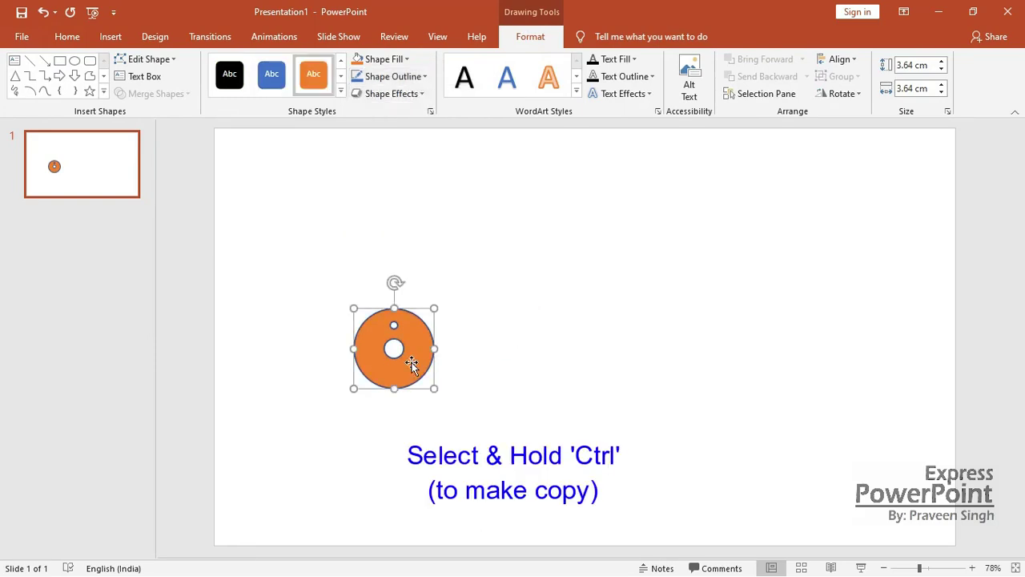
Copy the orange ring to the right of the original
left_click_drag(420, 365, 680, 362)
left_click(755, 225)
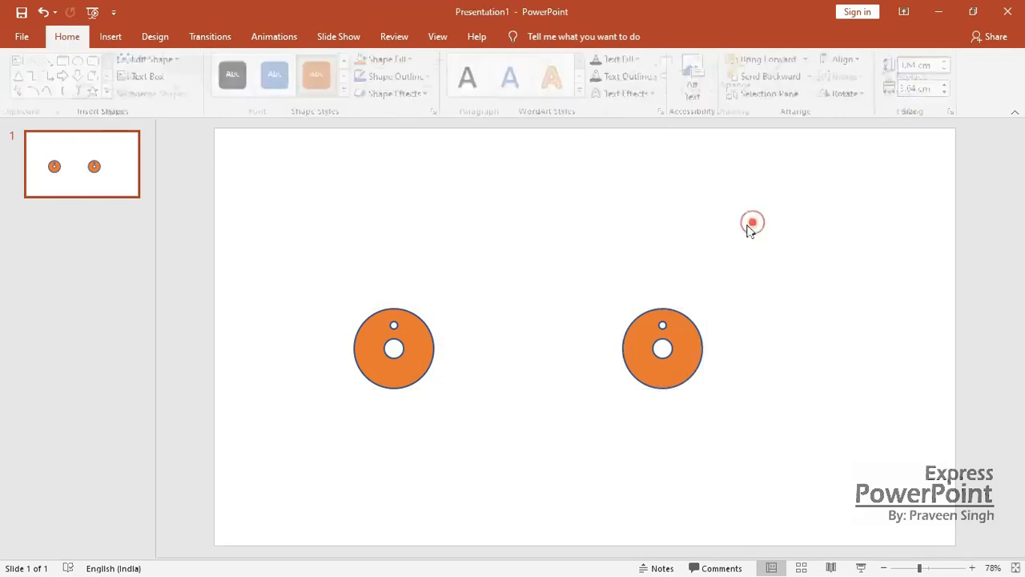
left_click(111, 37)
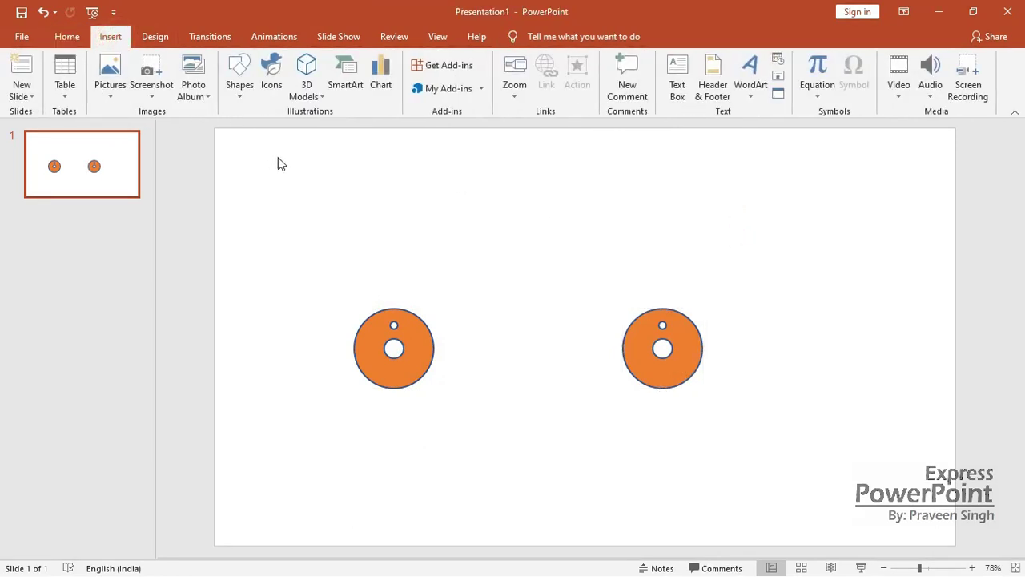
Give the left ring a Spin emphasis animation
left_click(381, 330)
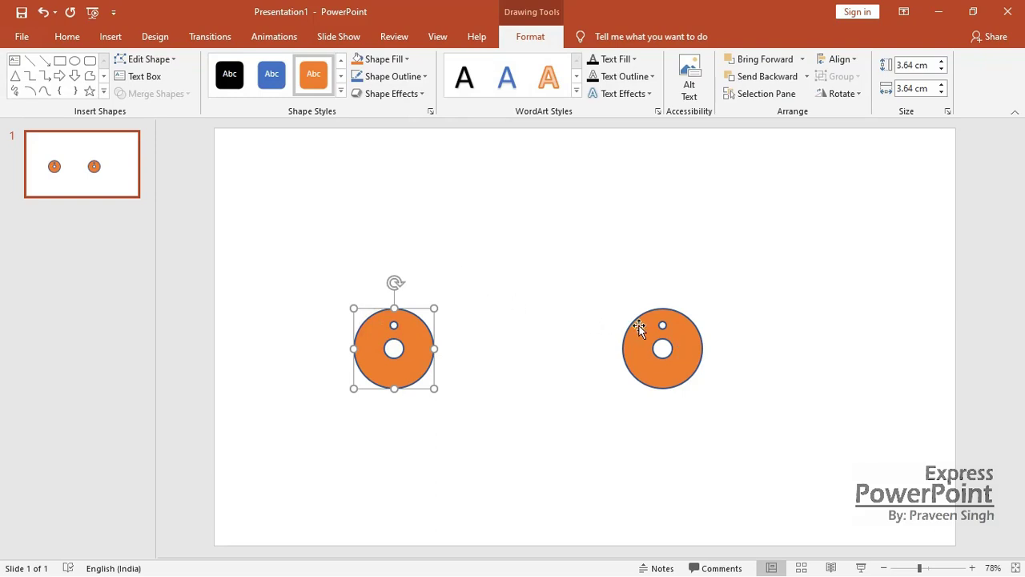
left_click(268, 36)
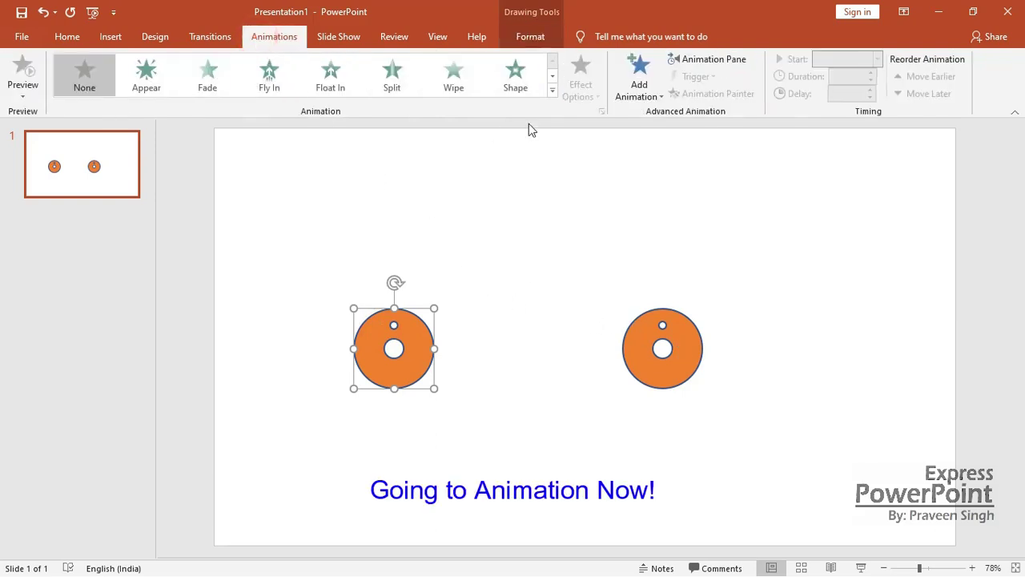
left_click(552, 91)
left_click(256, 252)
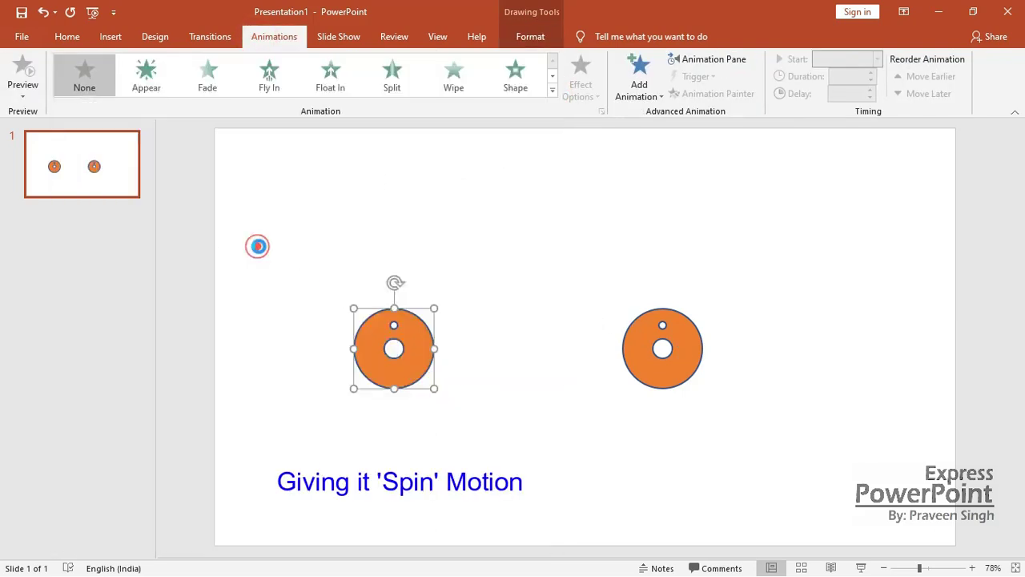
Give the right orange ring a Spin animation as well
left_click(406, 253)
left_click(667, 333)
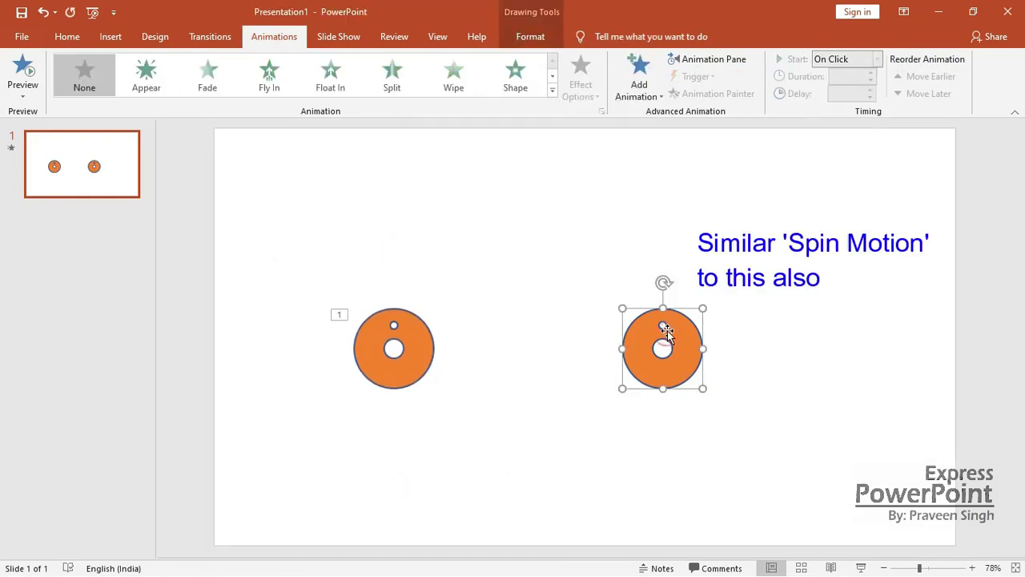
left_click(552, 92)
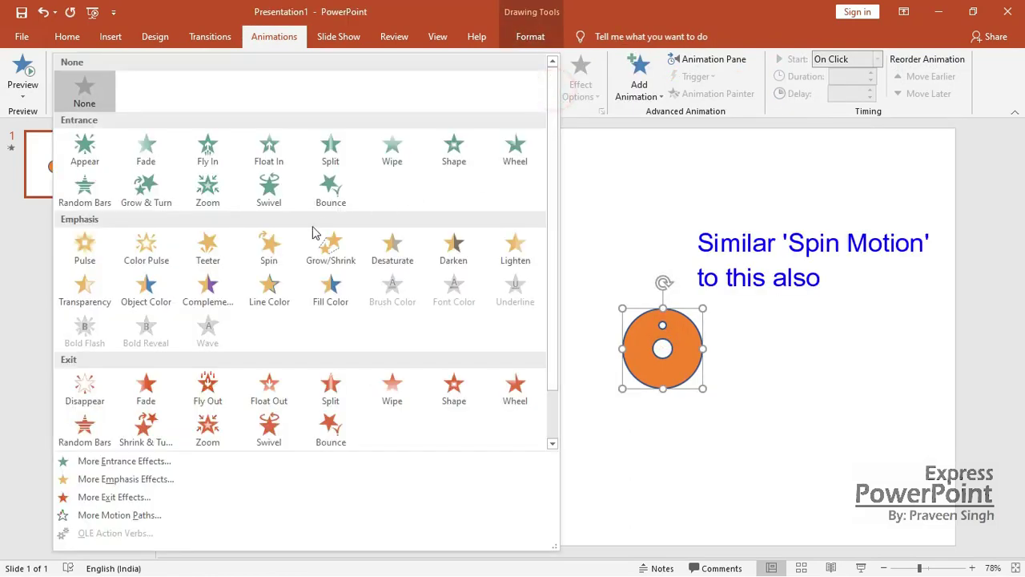
left_click(267, 241)
left_click(599, 242)
Show the Animation Pane and preview the two Spin animations
left_click(709, 60)
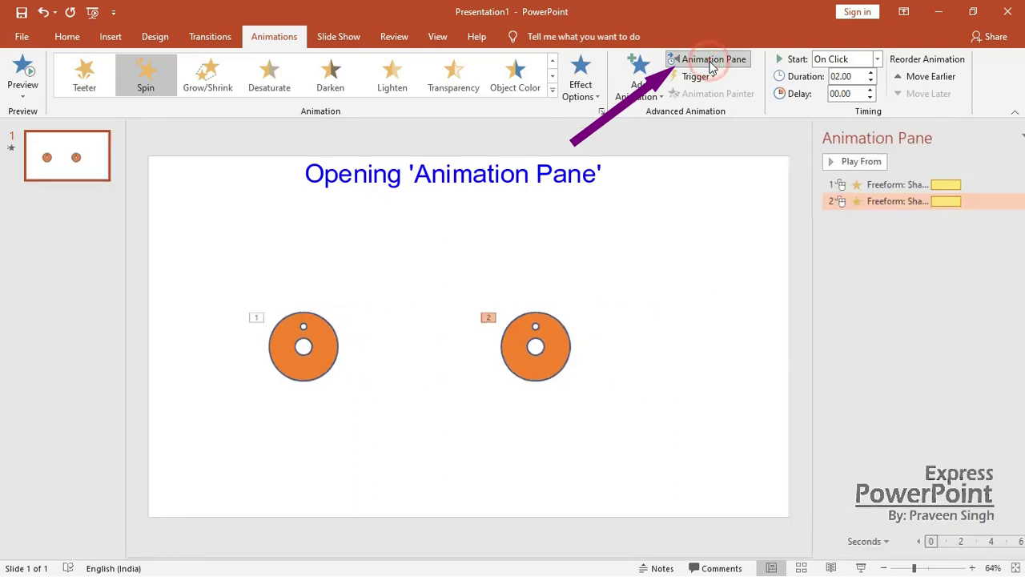
left_click(781, 255)
left_click(776, 163)
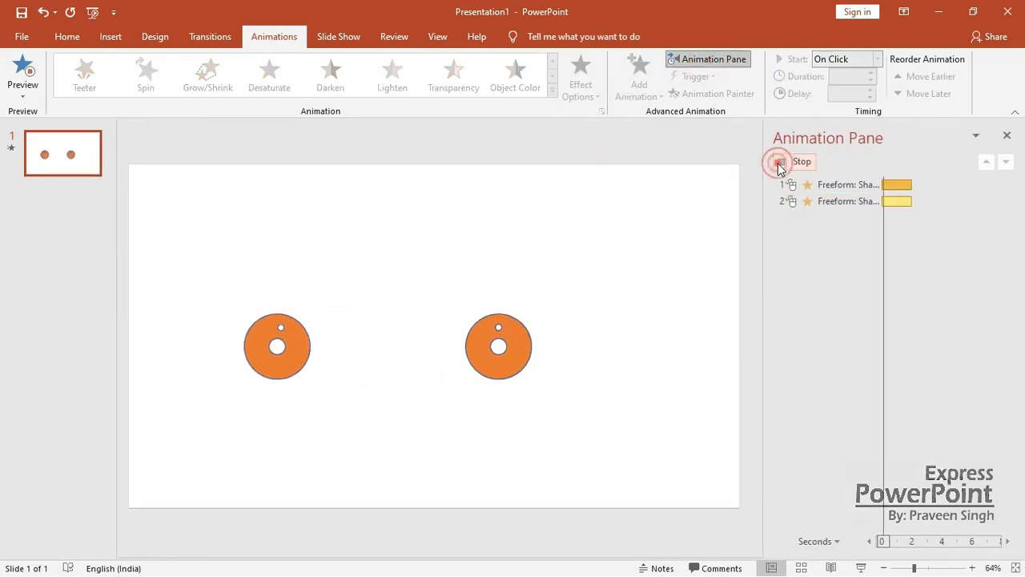
left_click(778, 162)
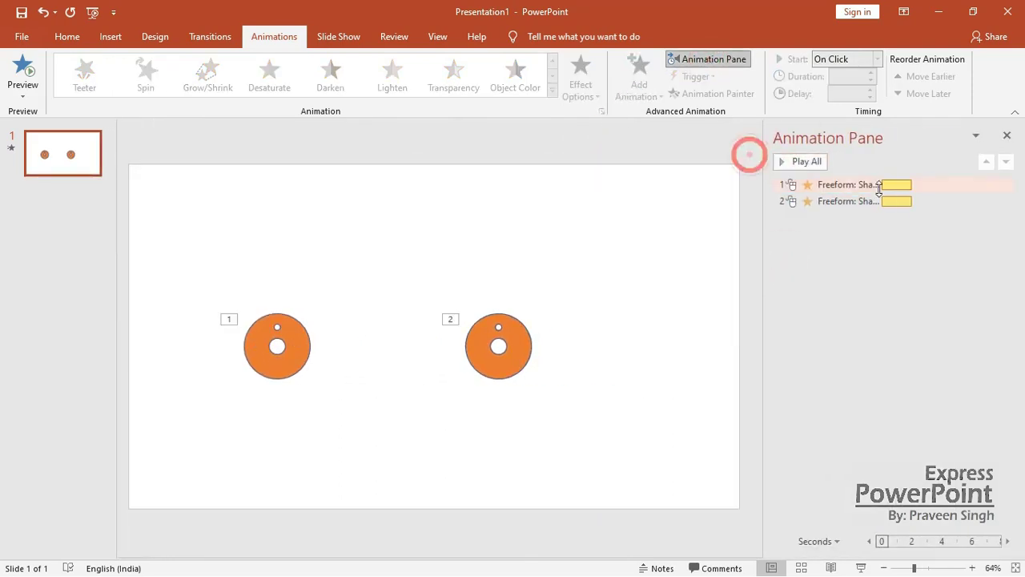
Set the right ring's Spin to Start With Previous and preview it
left_click(921, 185)
left_click(966, 201)
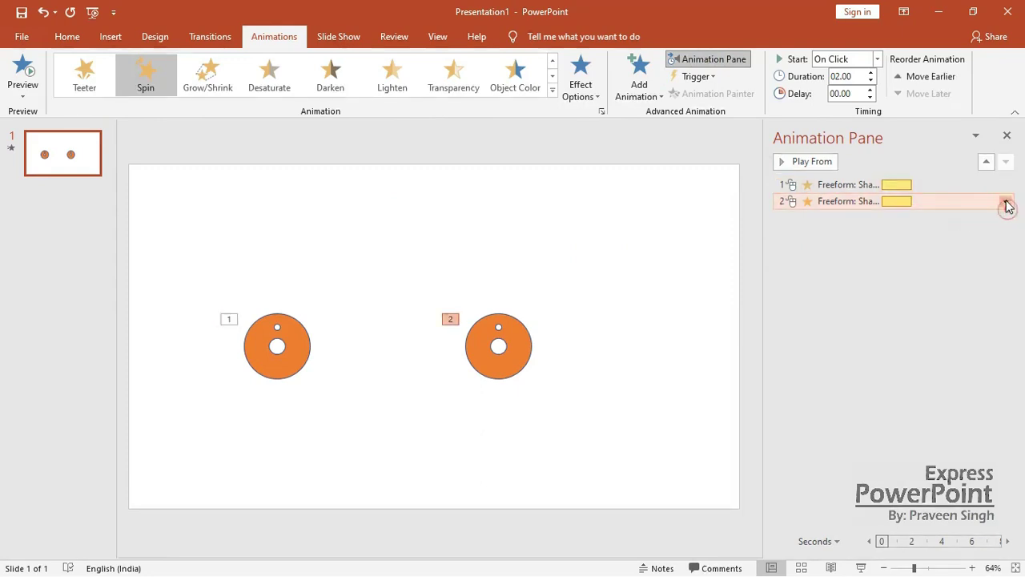
left_click(1005, 202)
left_click(971, 235)
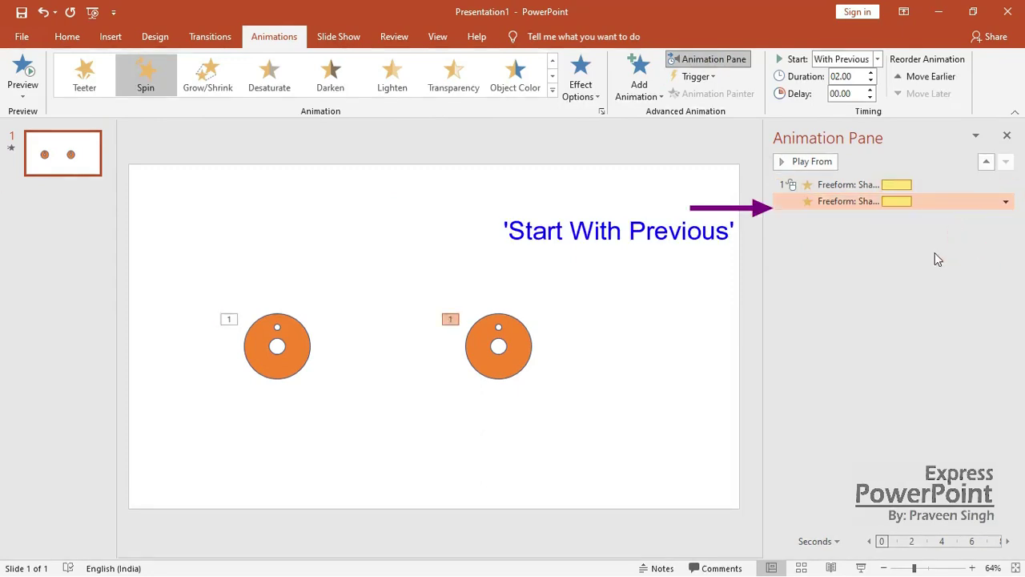
left_click(781, 162)
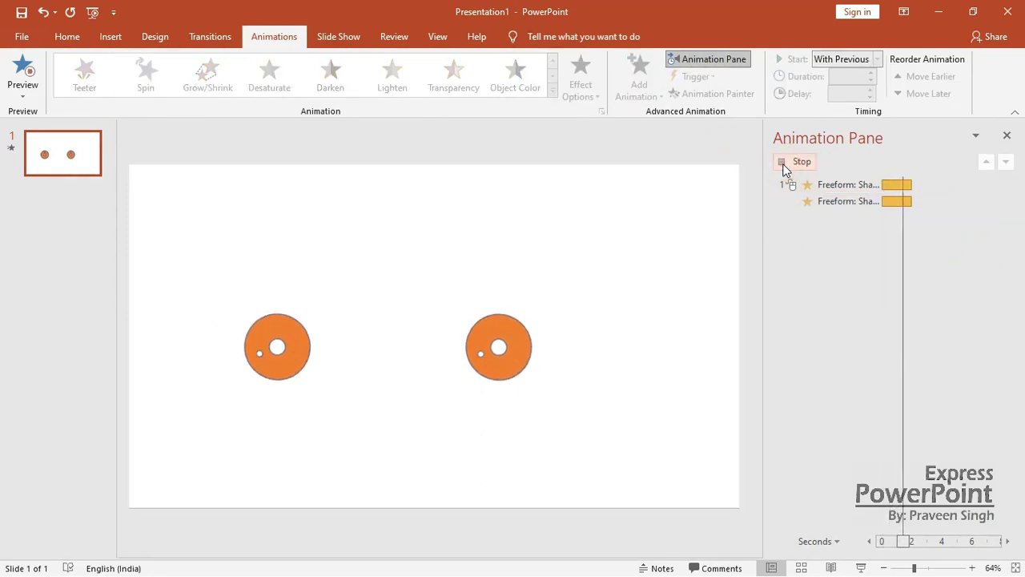
Open the Timing settings for the left ring's Spin
left_click(972, 186)
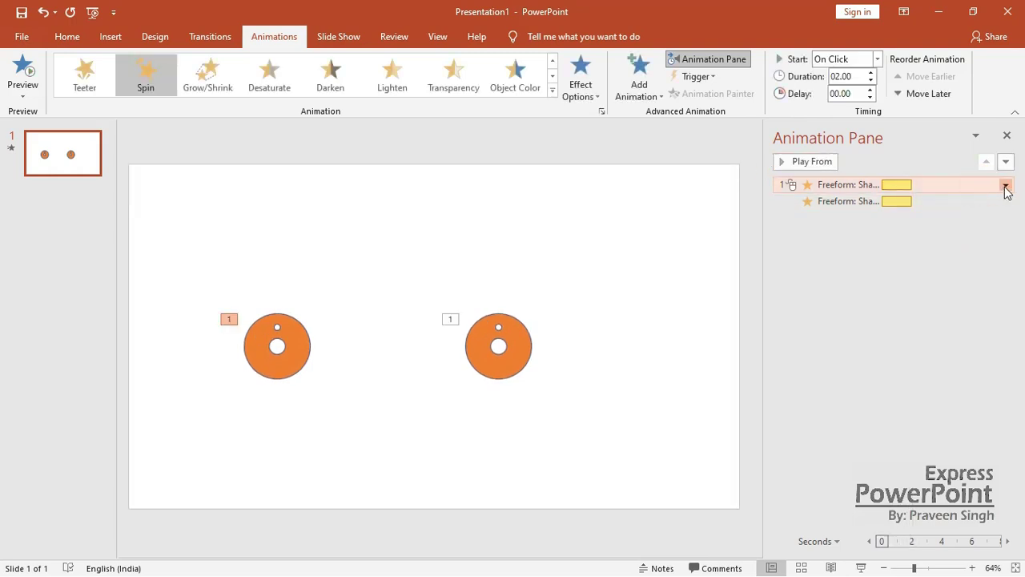
left_click(1005, 186)
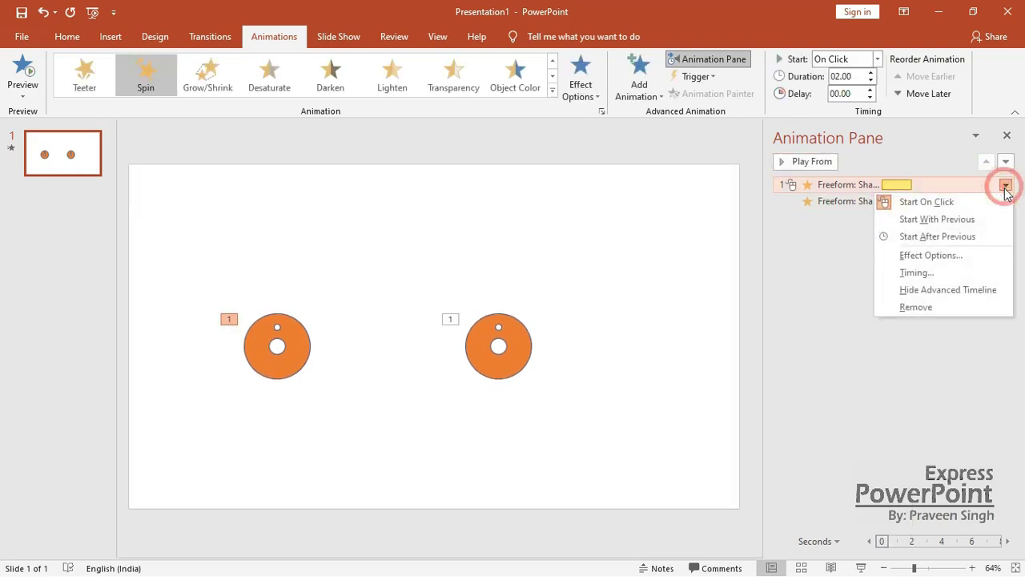
left_click(941, 279)
Set the left ring's Spin to repeat Until Next Click
left_click(551, 251)
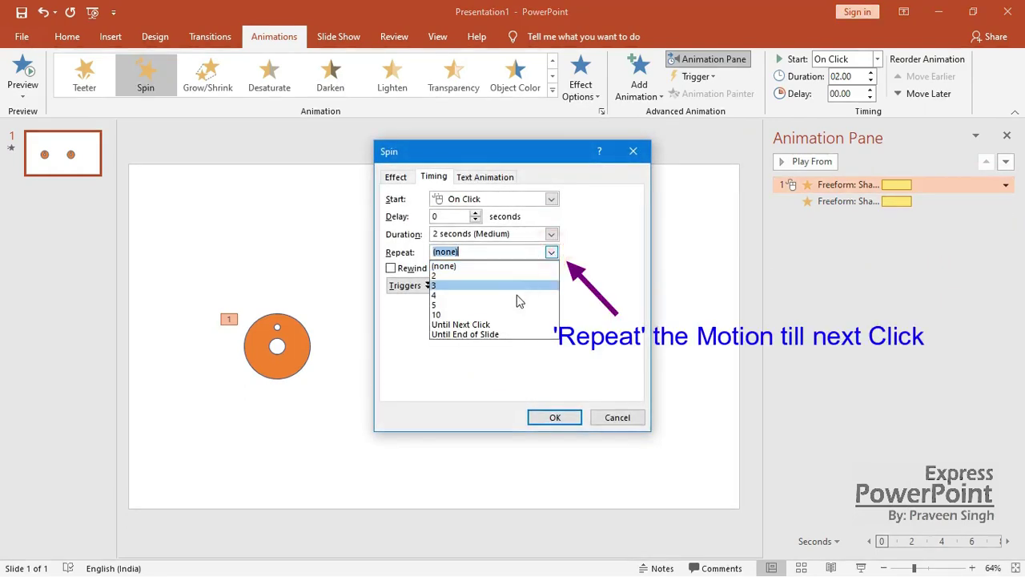
left_click(501, 323)
left_click(553, 418)
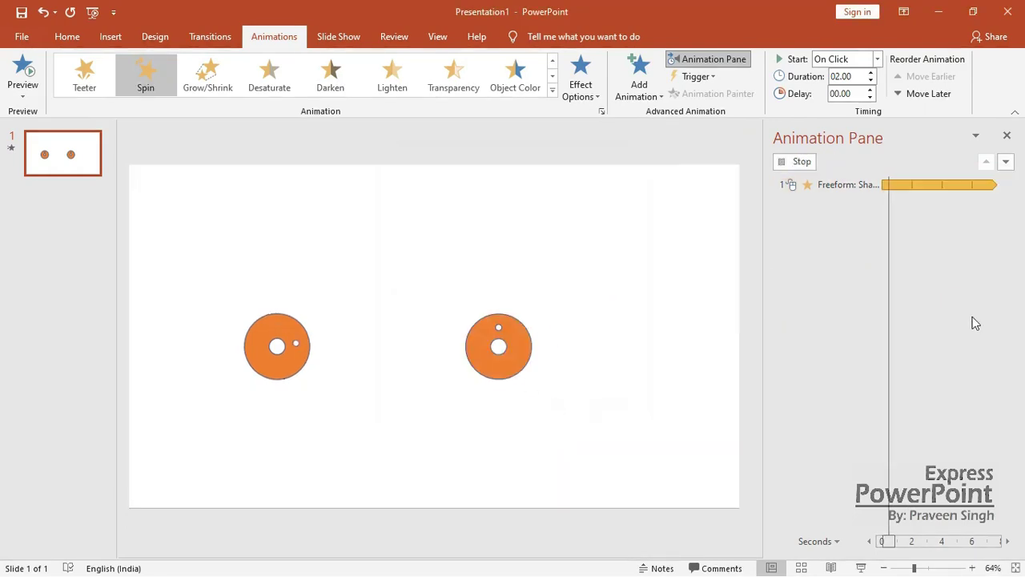
left_click(793, 161)
Set the right ring's Spin to repeat Until Next Click as well
left_click(934, 202)
left_click(1006, 202)
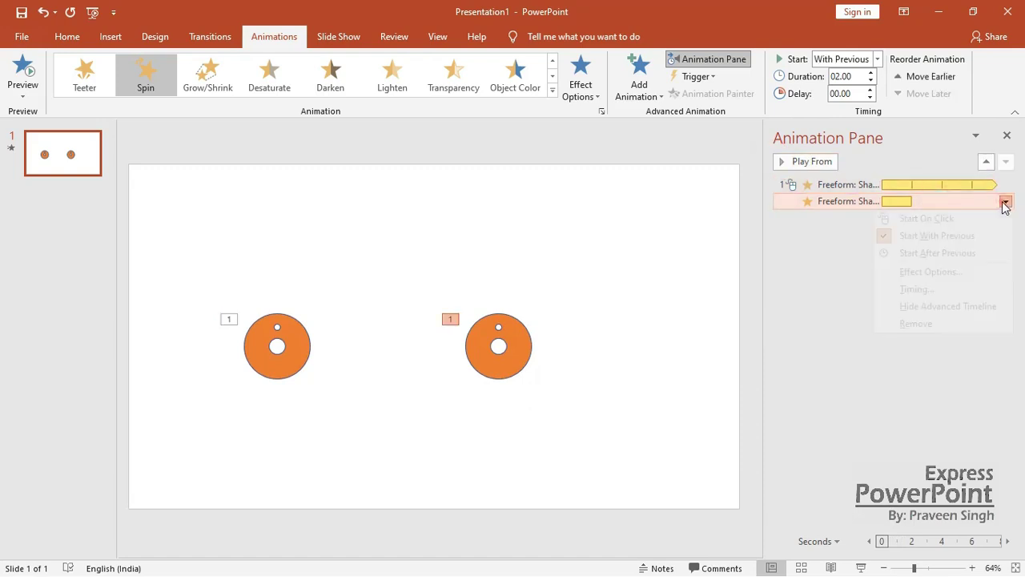
left_click(941, 288)
left_click(551, 252)
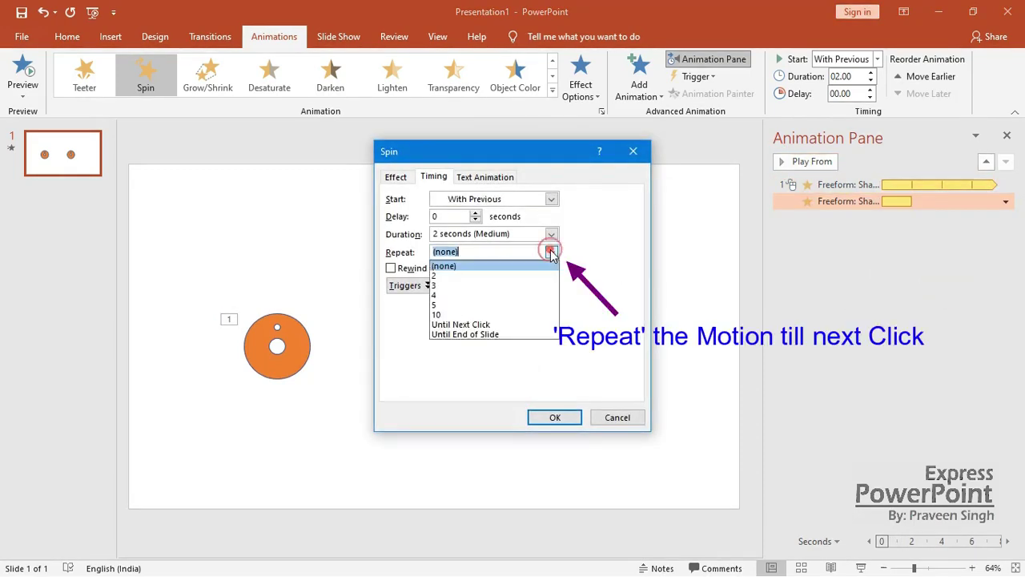
left_click(473, 324)
left_click(563, 423)
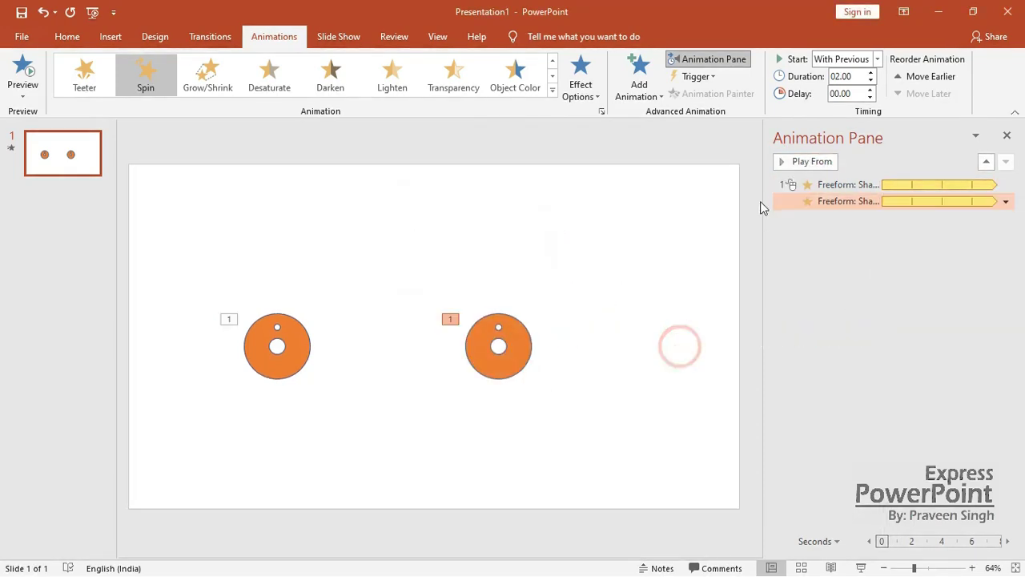
Play the slide as a slideshow to check both rollers spin, then exit
left_click(857, 567)
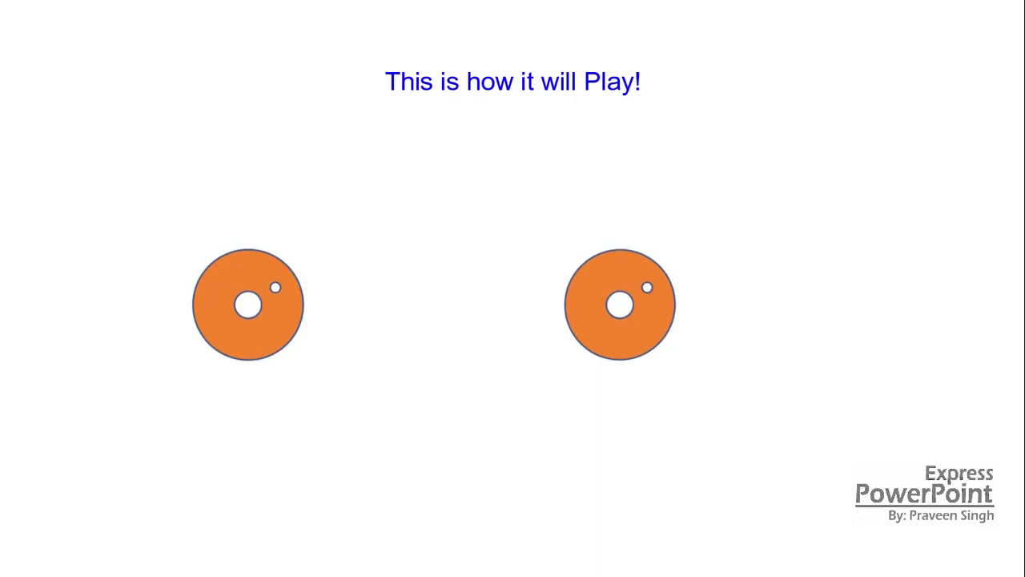
key("Escape")
left_click(744, 202)
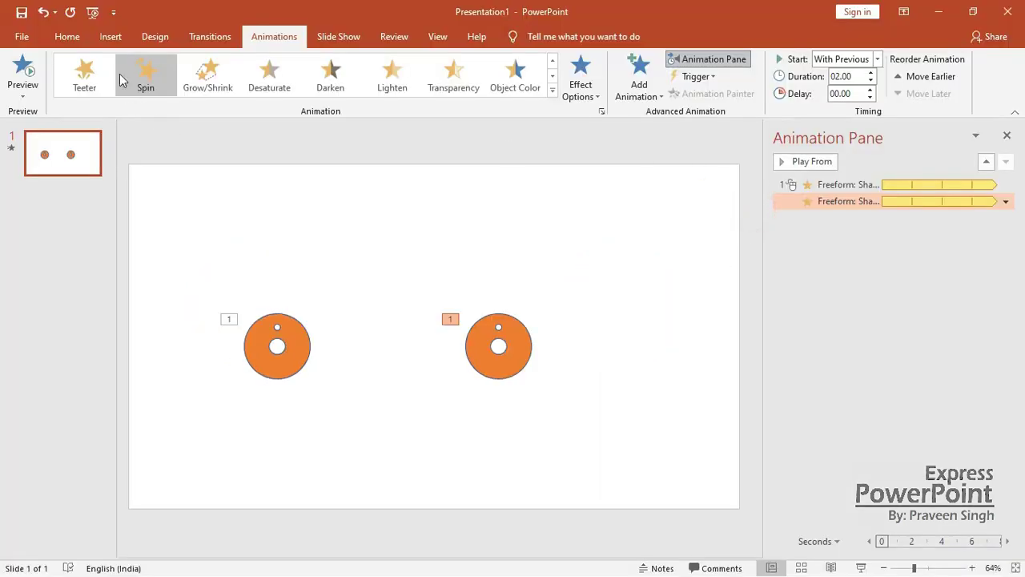
Draw a straight line above the two orange circles
left_click(67, 37)
left_click(110, 36)
left_click(238, 80)
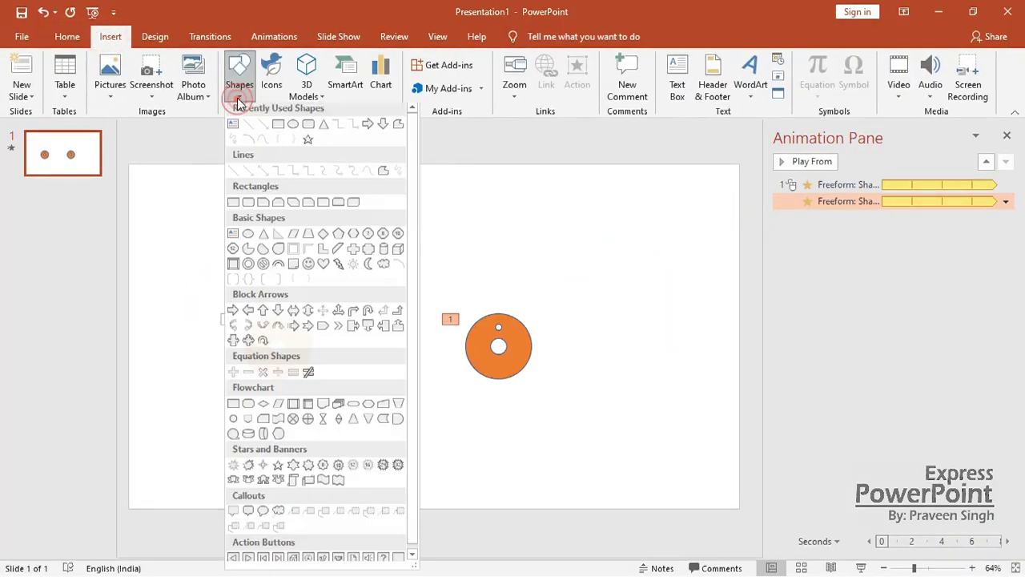
left_click(668, 229)
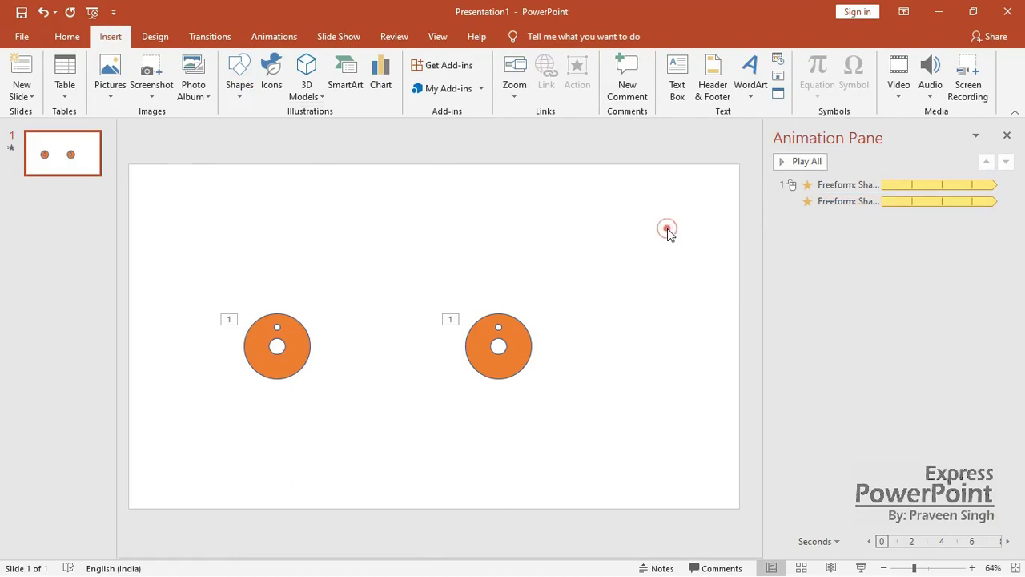
left_click(236, 95)
left_click(258, 128)
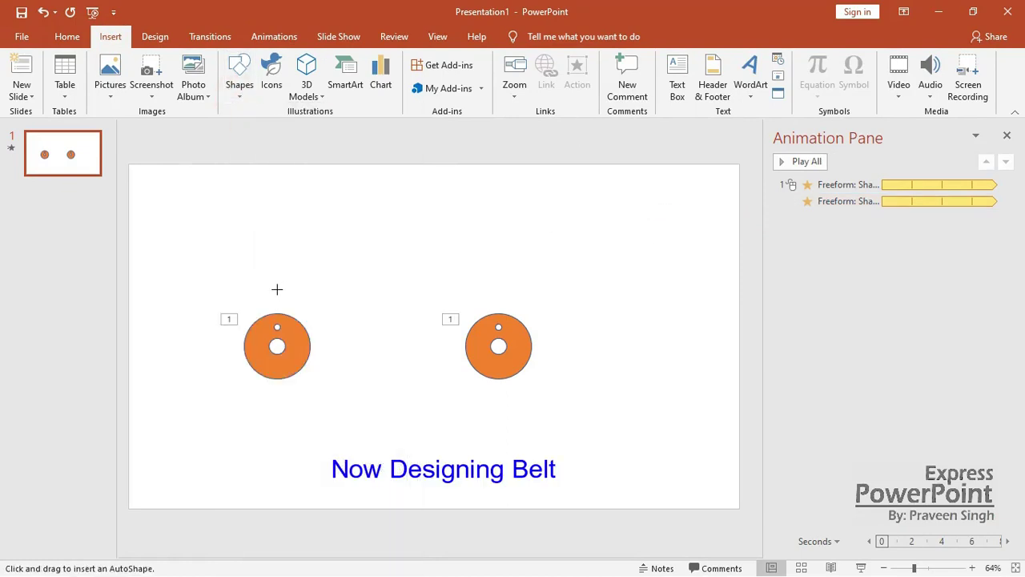
left_click_drag(277, 289, 509, 285)
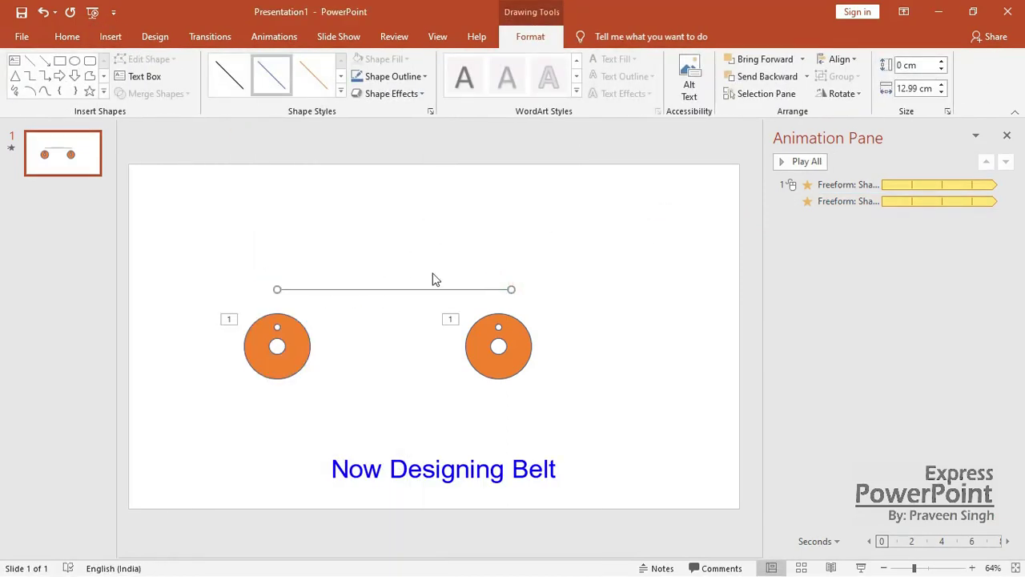
Make the line black with a 4½ pt weight
left_click(418, 79)
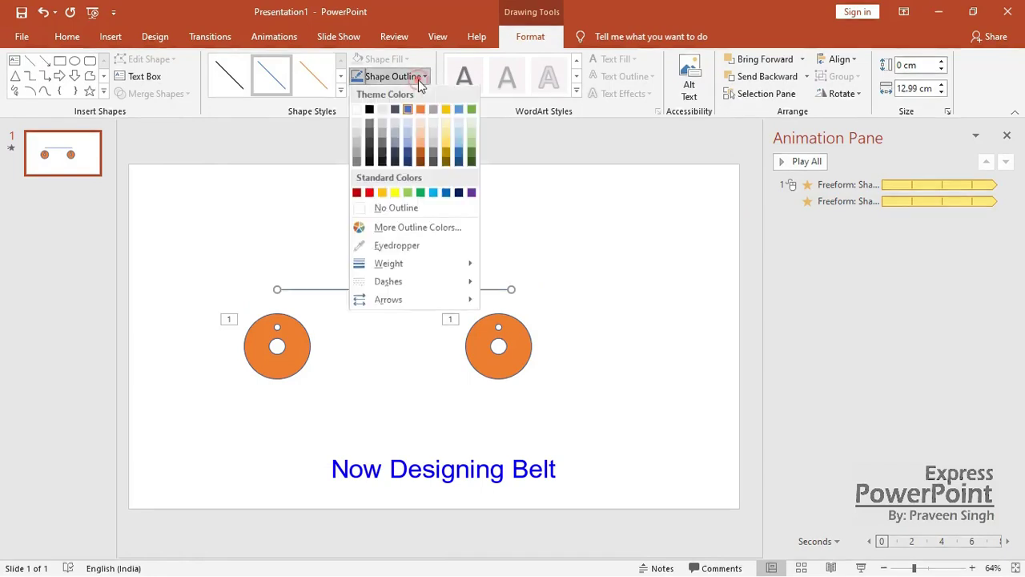
left_click(369, 111)
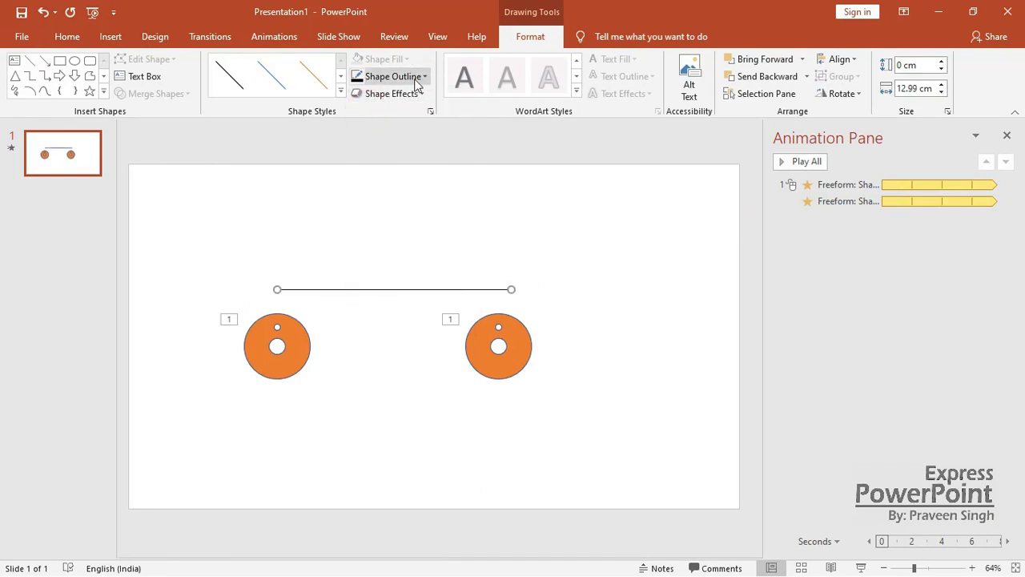
left_click(416, 80)
left_click(371, 111)
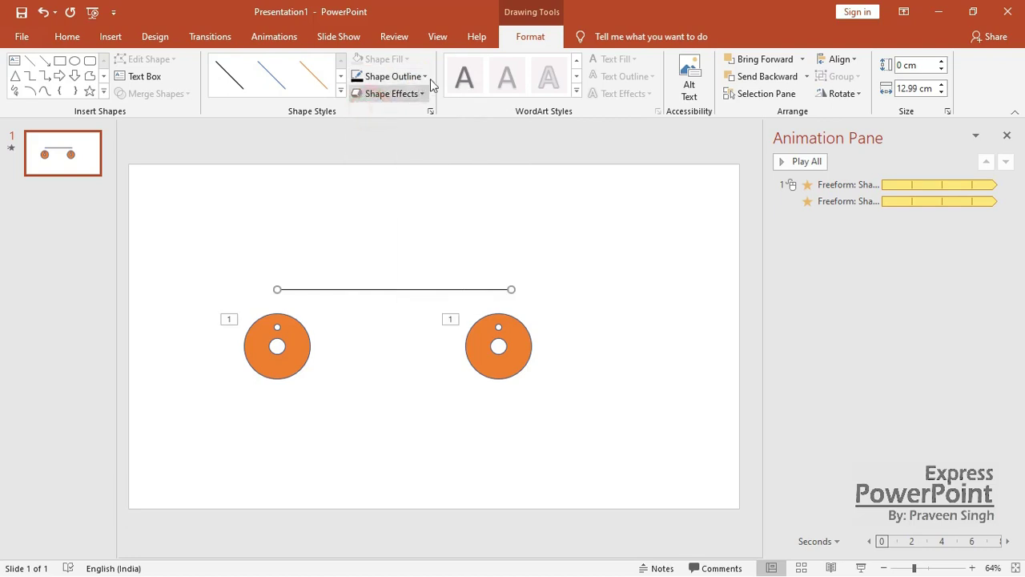
left_click(427, 81)
mouse_move(453, 264)
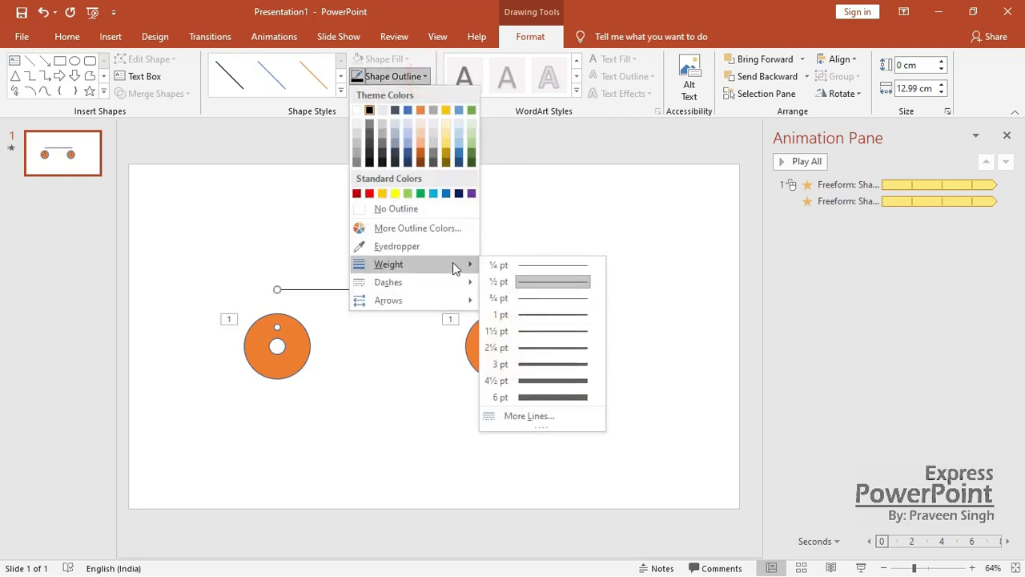
left_click(561, 381)
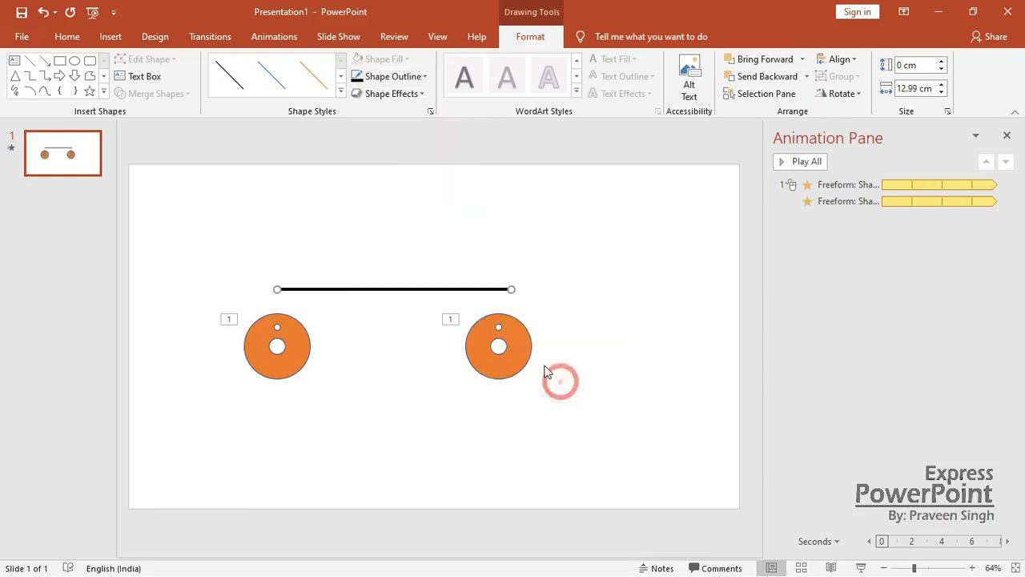
Give the line a dashed style and lower it onto the circles' tops
left_click(427, 78)
mouse_move(465, 284)
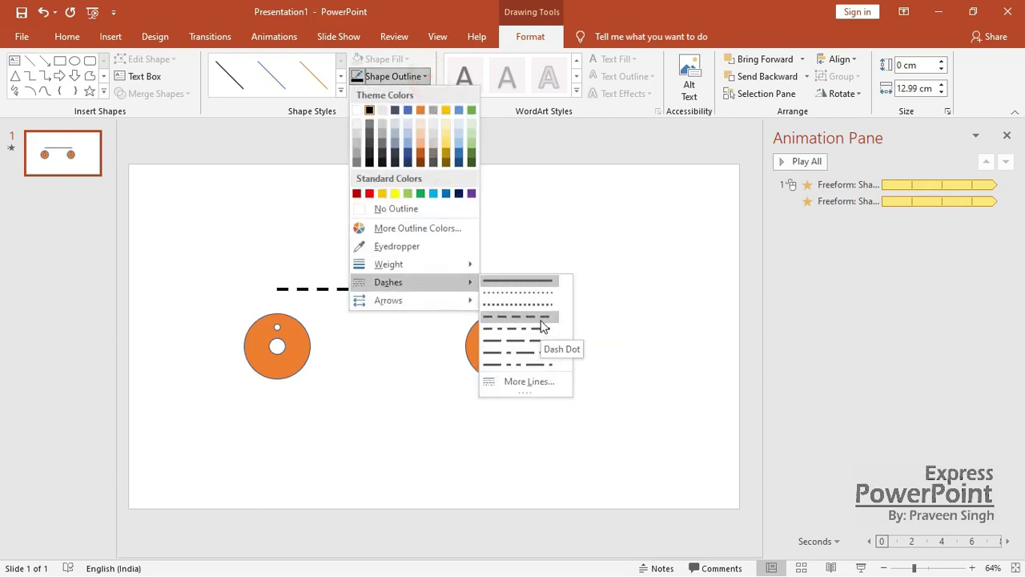
left_click(541, 321)
left_click(457, 286)
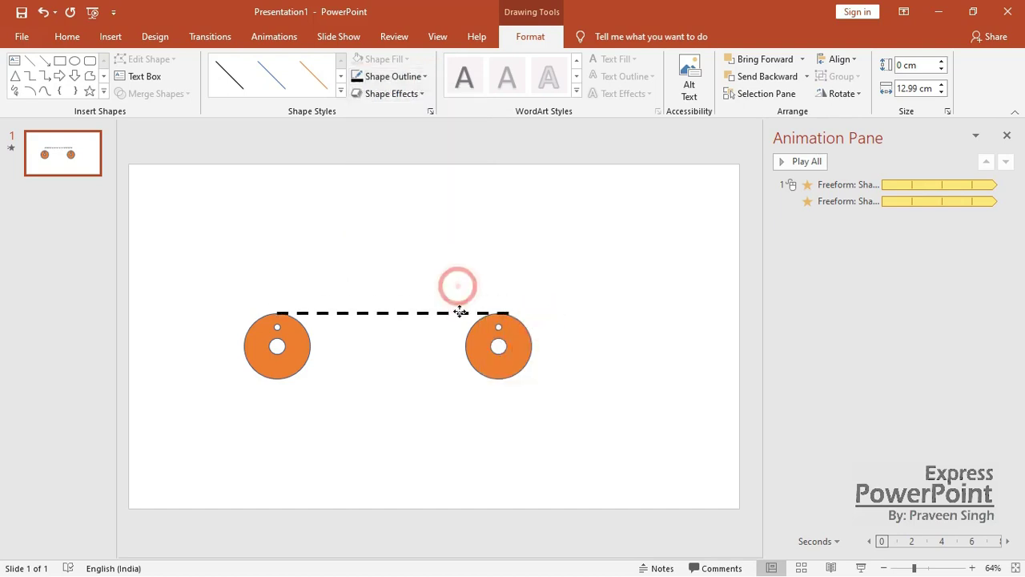
left_click_drag(460, 312, 459, 316)
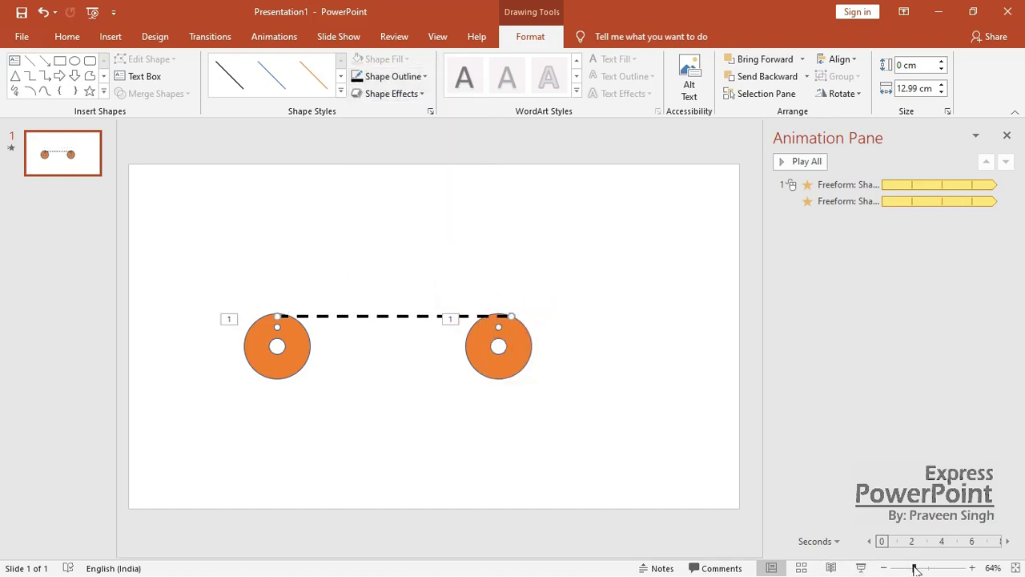
Nudge the dashed belt line left, down and up to fit the rollers, zooming in to check
left_click_drag(915, 568, 926, 568)
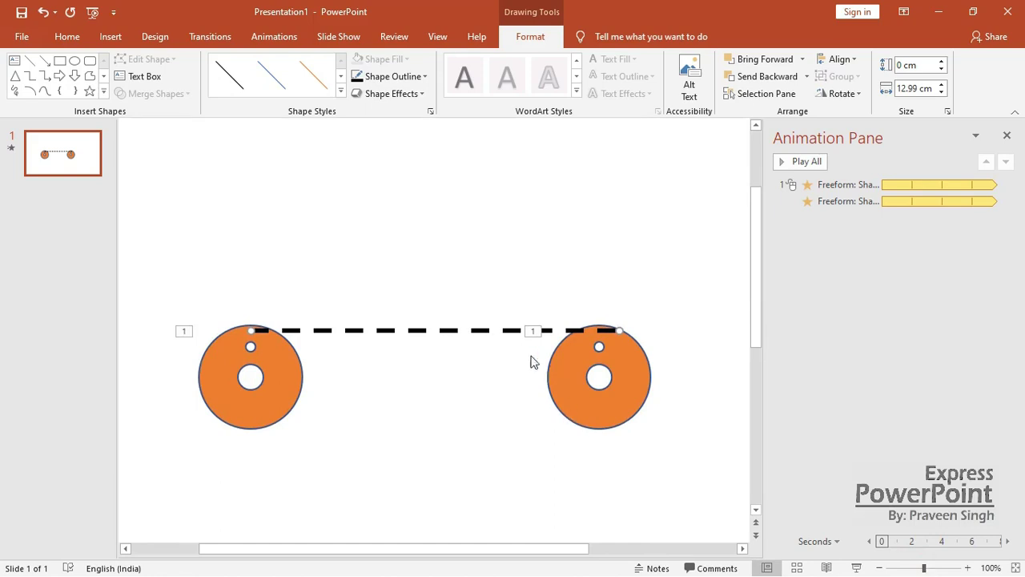
left_click_drag(476, 333, 463, 334)
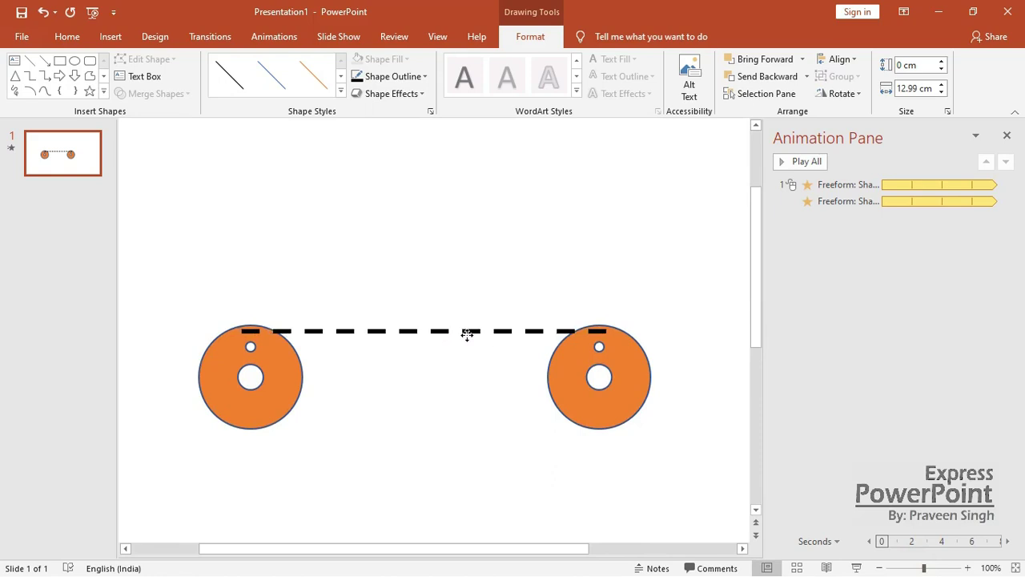
left_click_drag(467, 334, 466, 336)
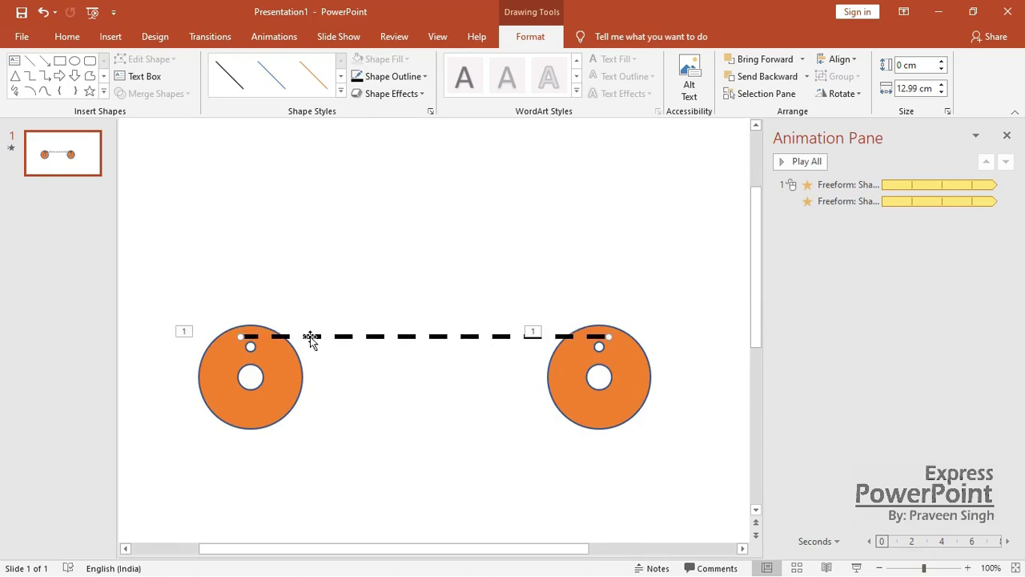
left_click_drag(923, 568, 932, 569)
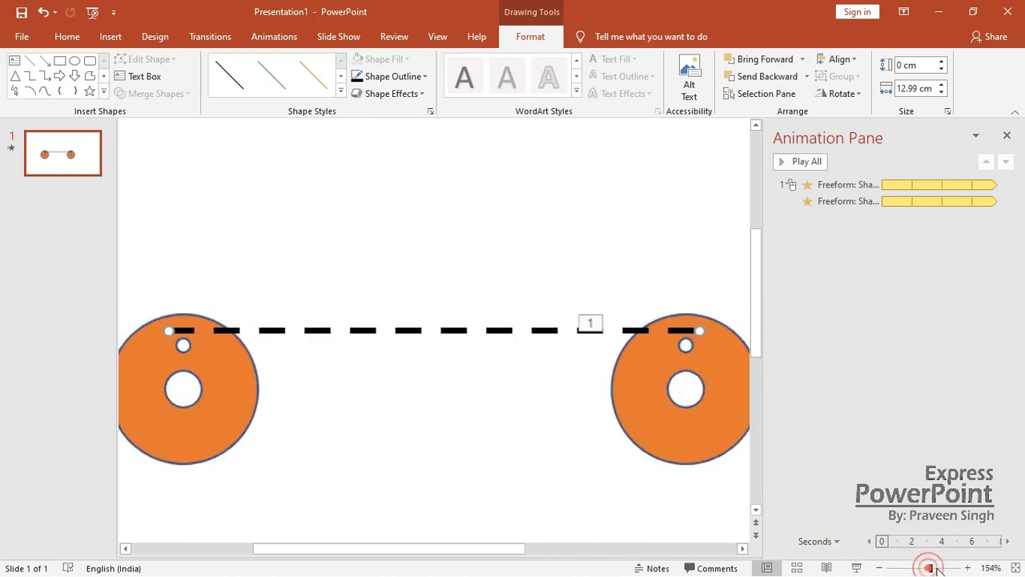
left_click(498, 331)
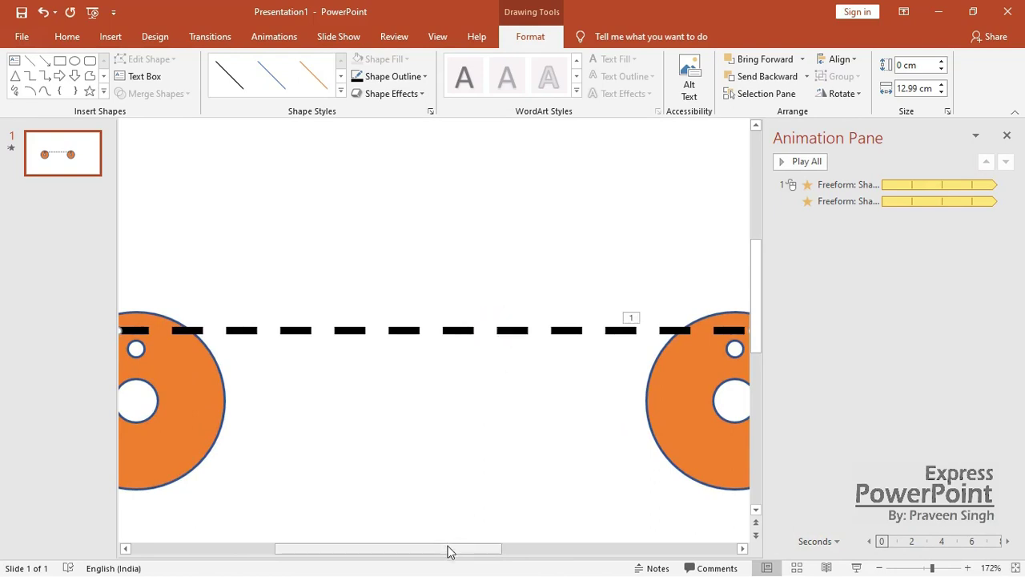
left_click_drag(391, 544, 351, 545)
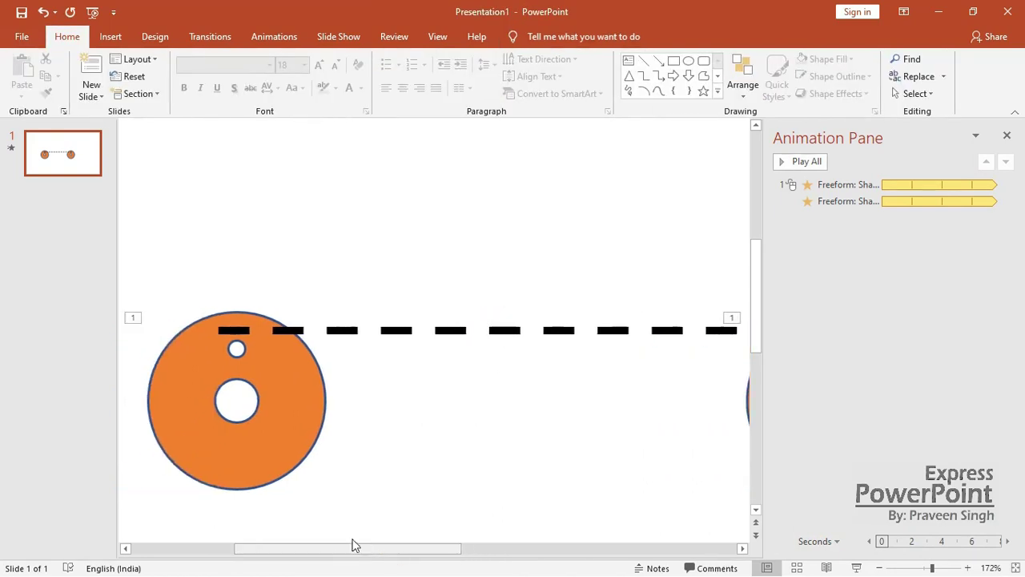
left_click(358, 329)
left_click_drag(357, 329, 365, 321)
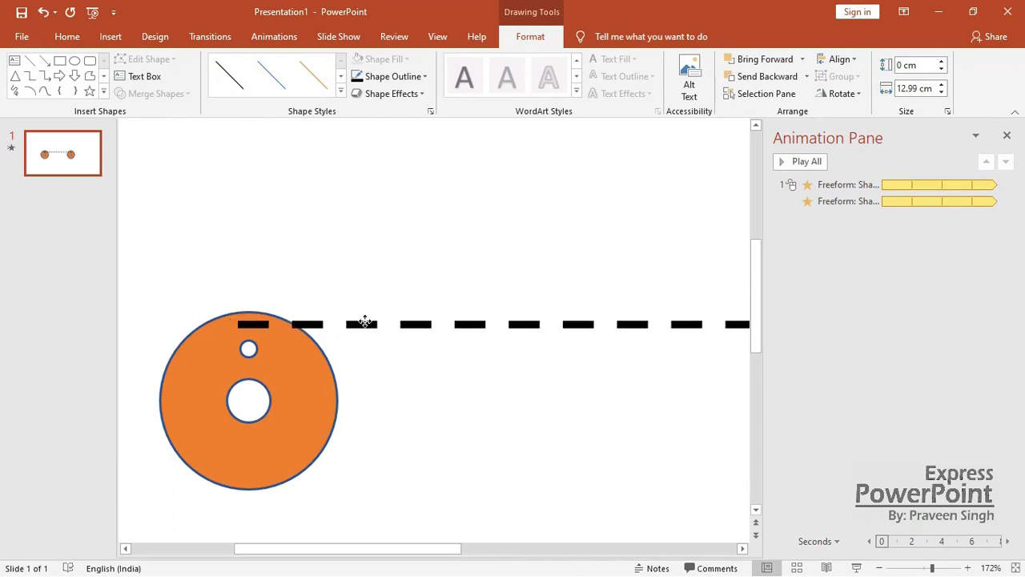
left_click(474, 425)
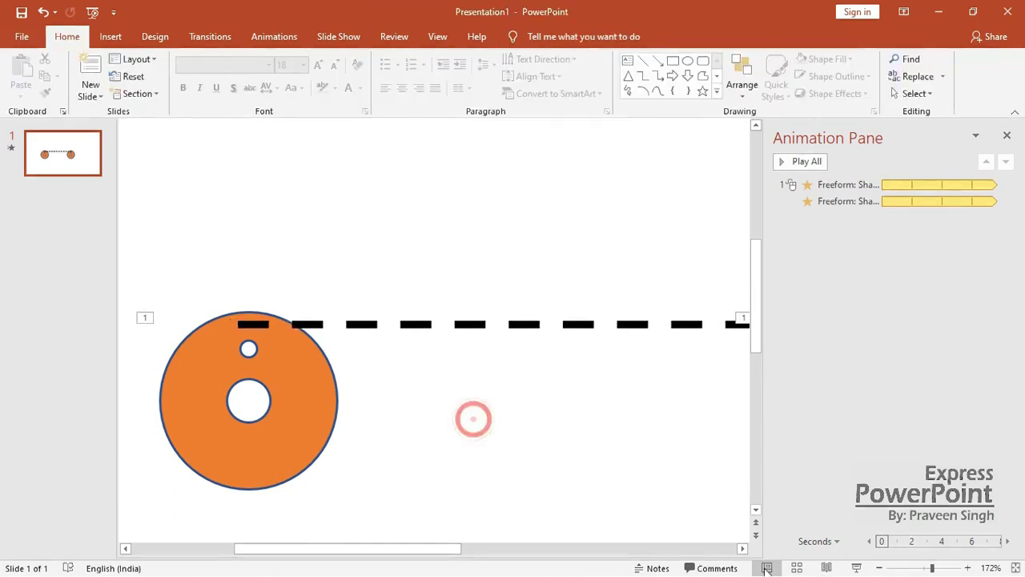
left_click_drag(933, 568, 926, 568)
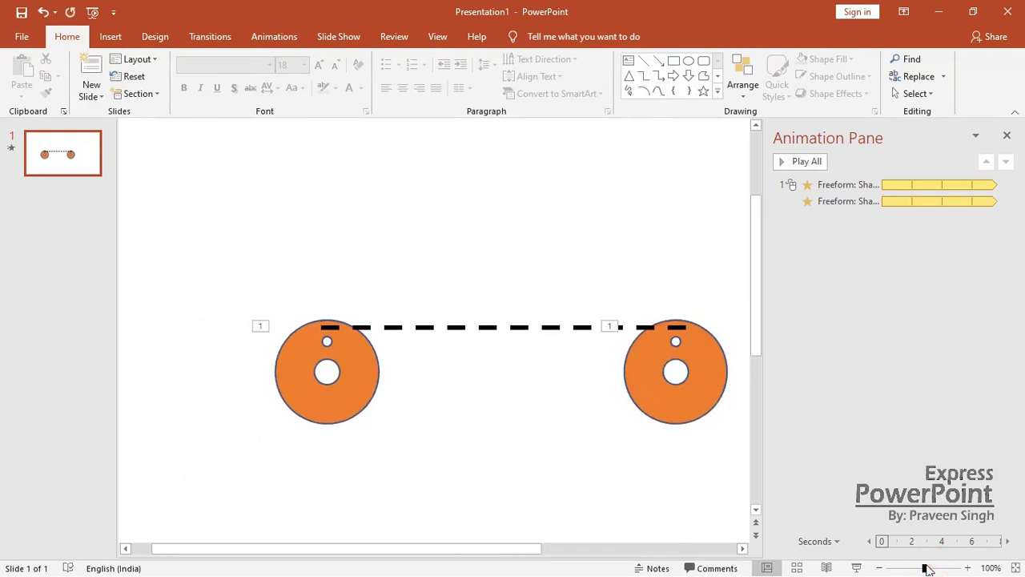
Shorten the belt's right end and settle it along both rollers' top edges
left_click(641, 330)
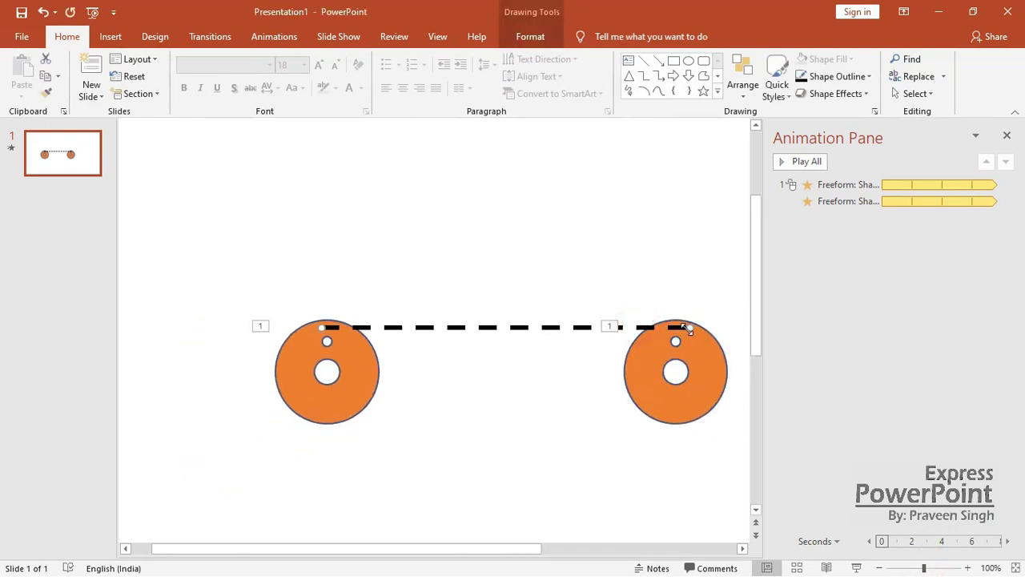
left_click(580, 261)
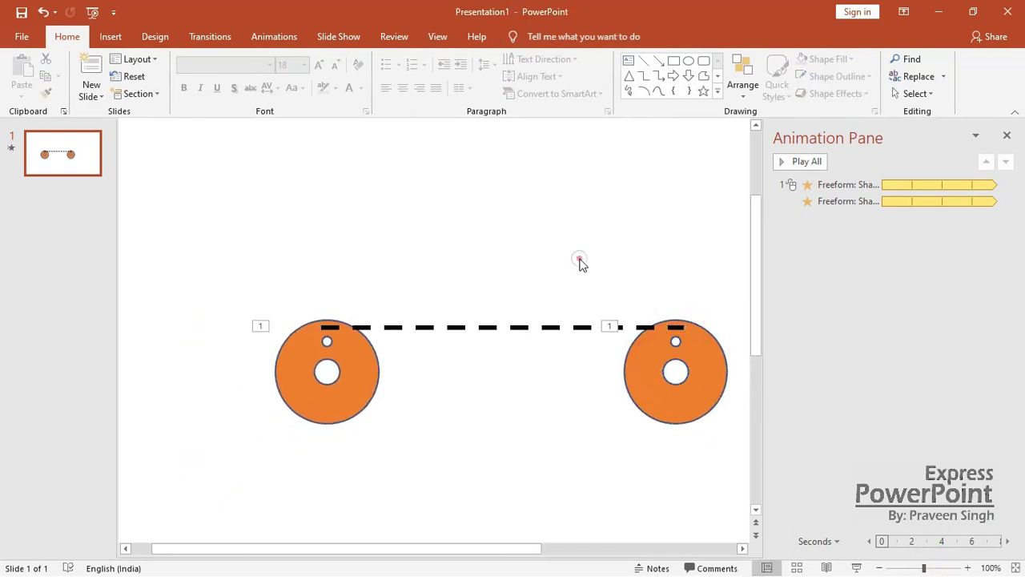
left_click(548, 328)
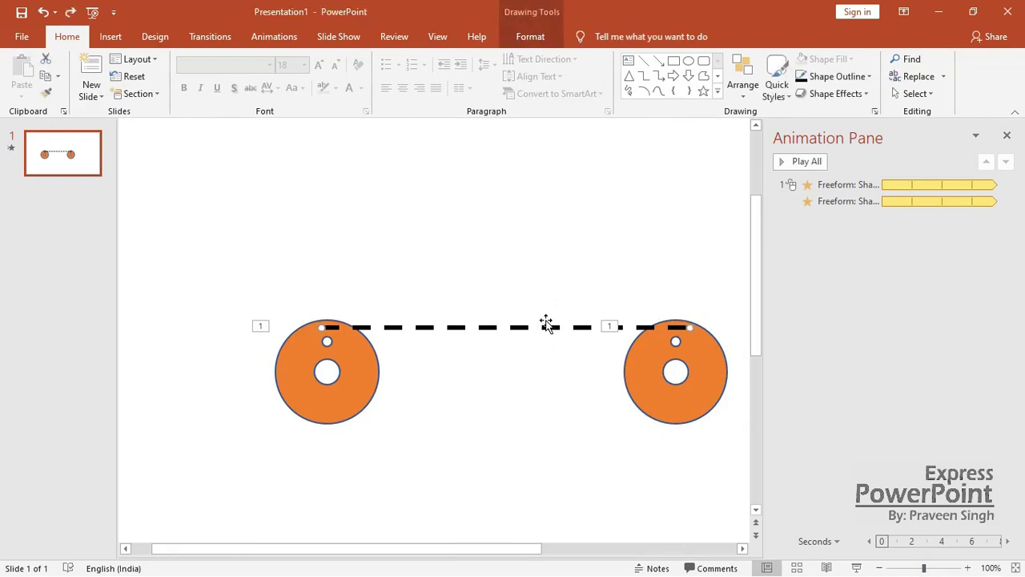
left_click_drag(547, 325, 547, 300)
left_click_drag(687, 302, 681, 301)
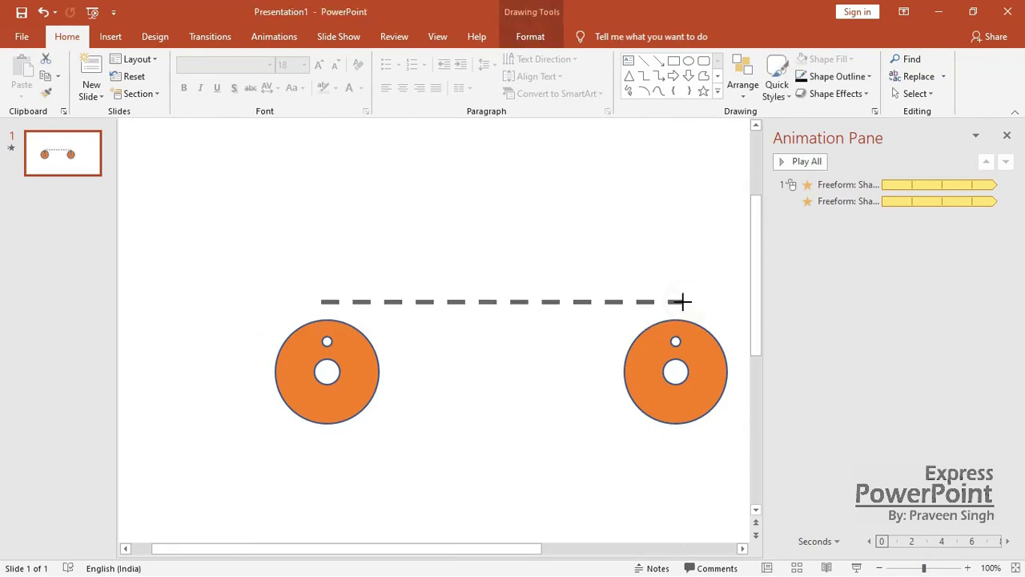
left_click_drag(583, 304, 577, 326)
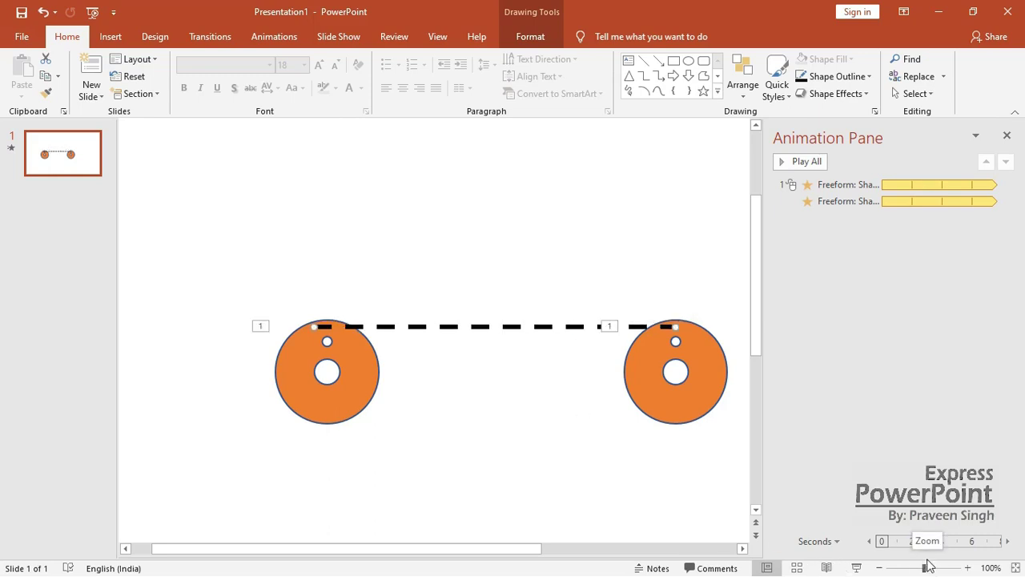
left_click_drag(928, 565, 933, 567)
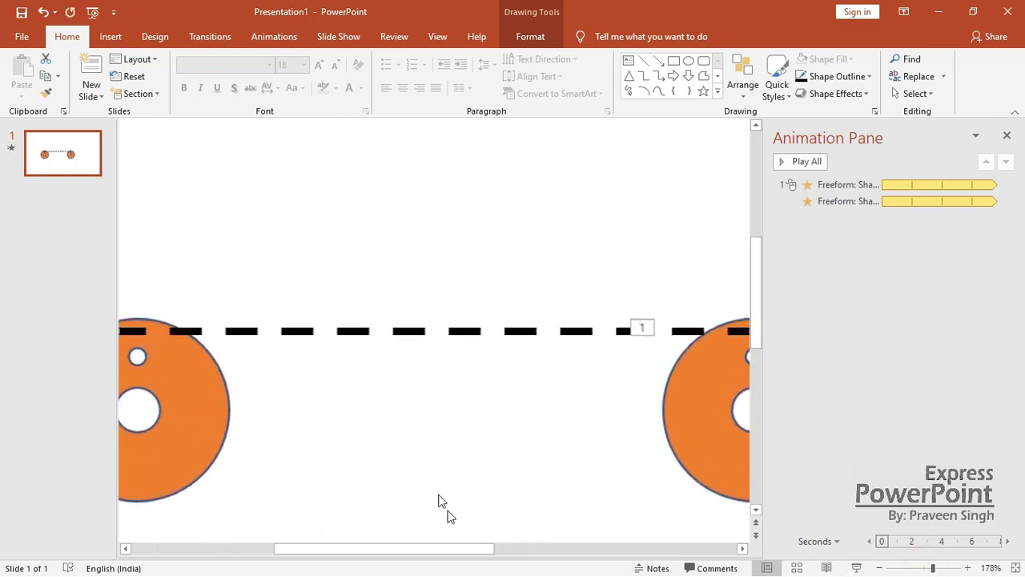
left_click_drag(419, 550, 382, 549)
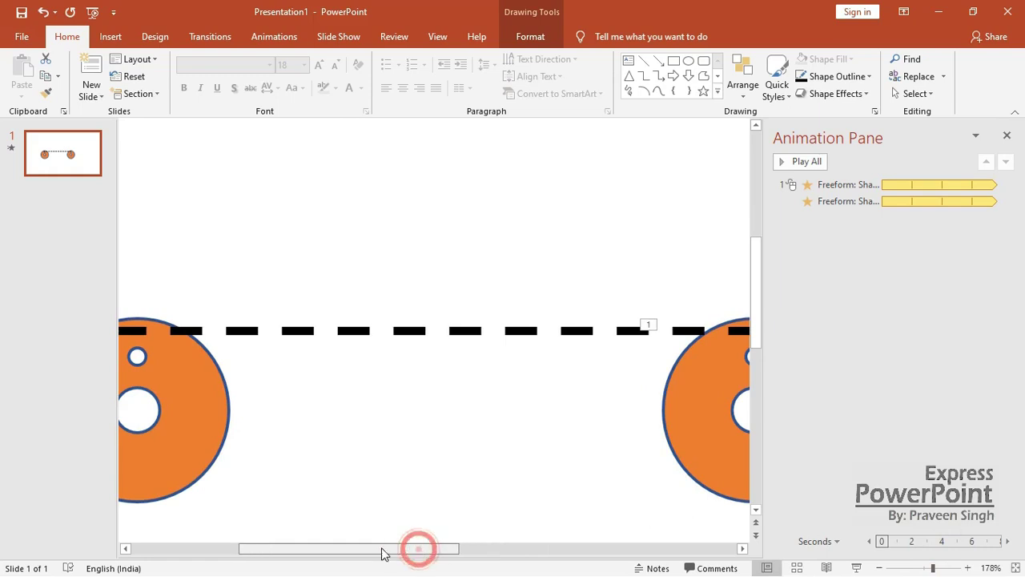
left_click(390, 333)
left_click_drag(400, 327, 402, 326)
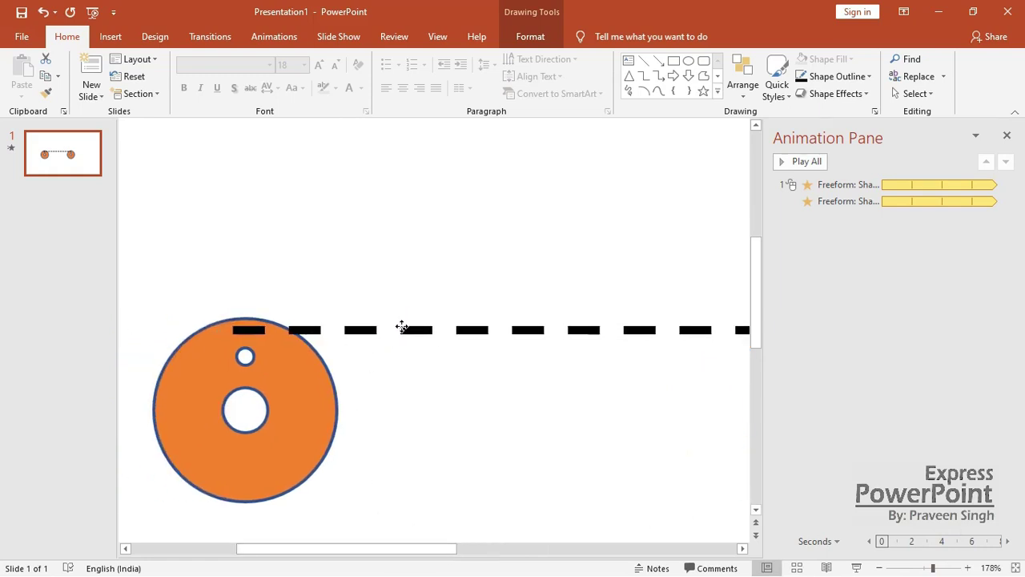
left_click(480, 431)
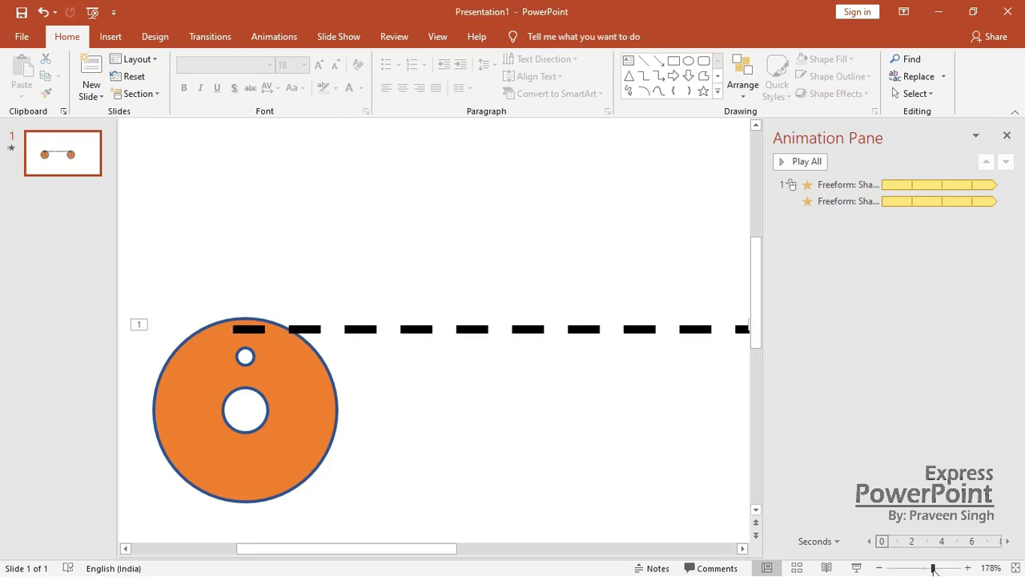
left_click_drag(933, 567, 919, 568)
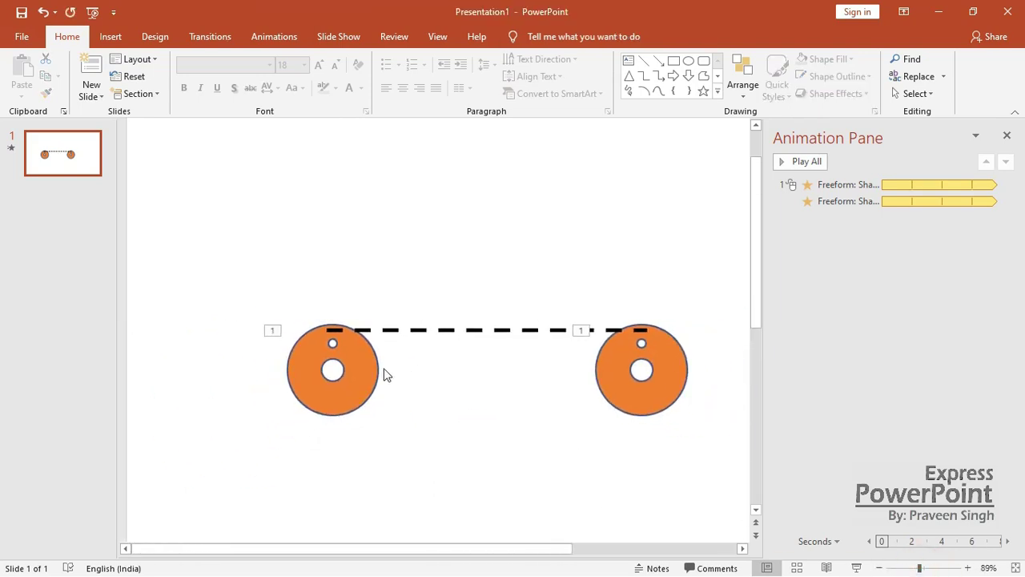
Select both orange rollers and Bring Forward so they sit in front of the belt
left_click(472, 331)
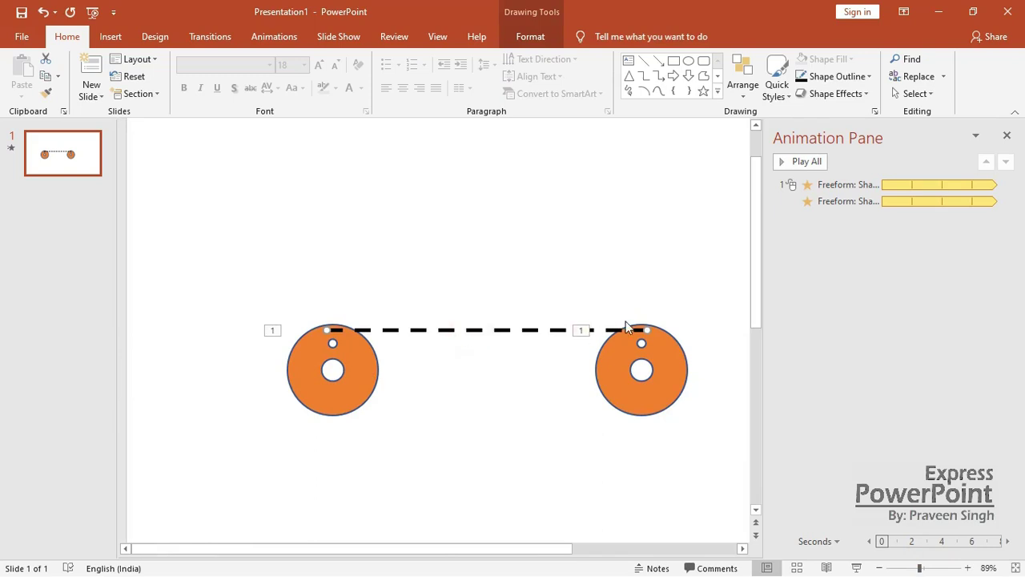
left_click(274, 37)
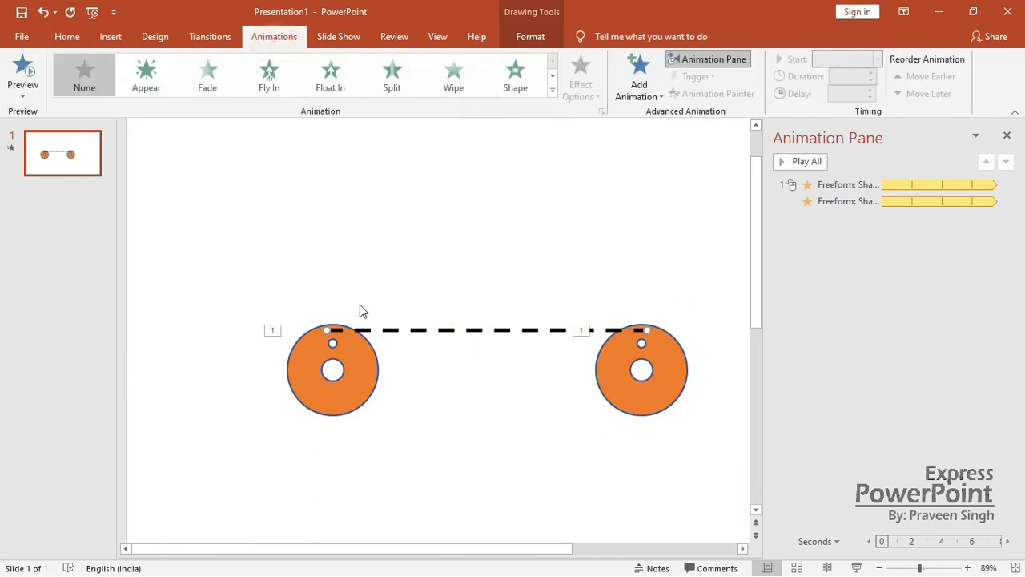
left_click(370, 384)
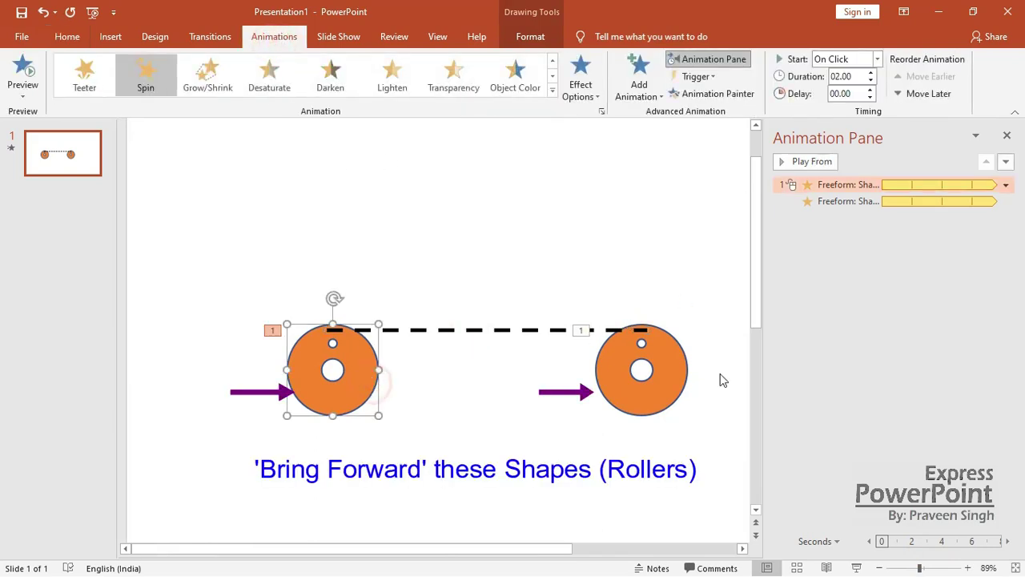
left_click(679, 387, "shift")
left_click(535, 37)
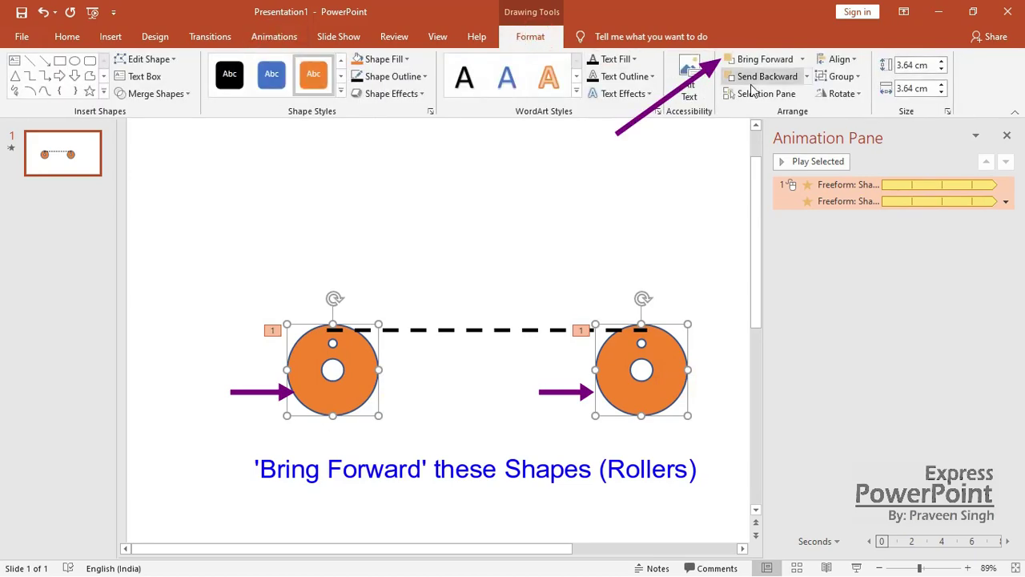
left_click(761, 60)
left_click(518, 196)
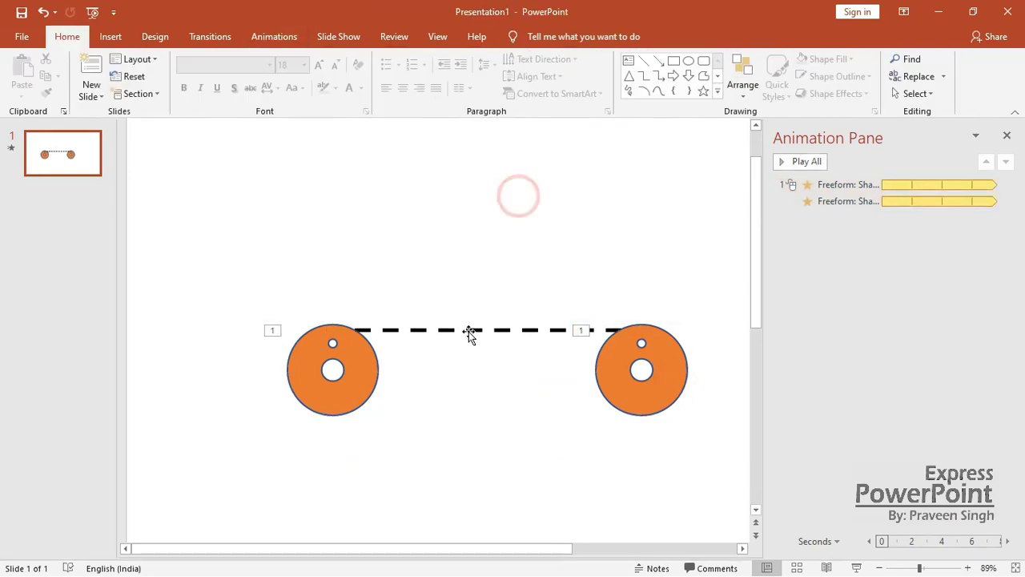
left_click(470, 332)
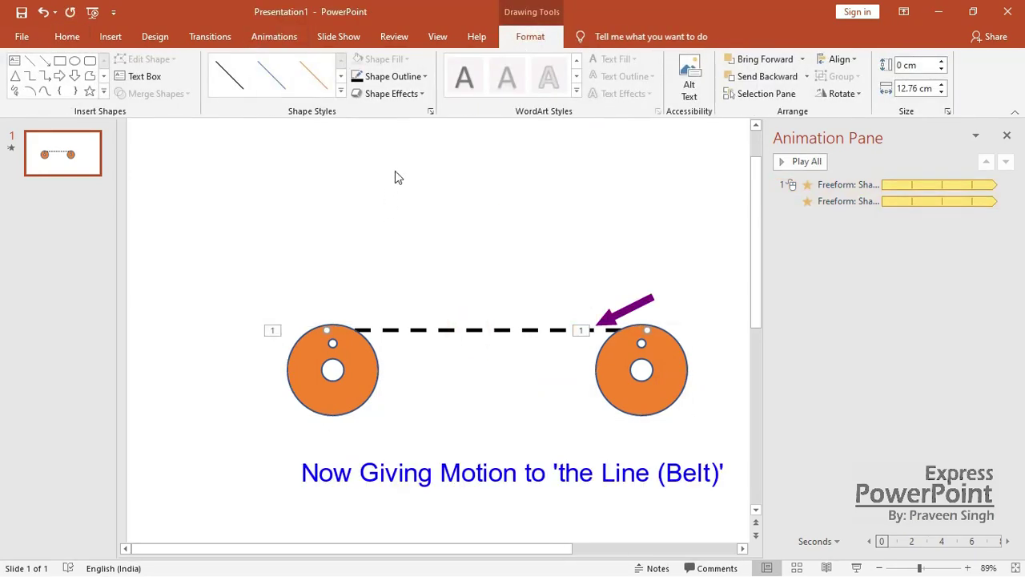
Apply the Right motion path to the dashed belt line and select its entry in the Animation Pane
left_click(274, 37)
left_click(558, 104)
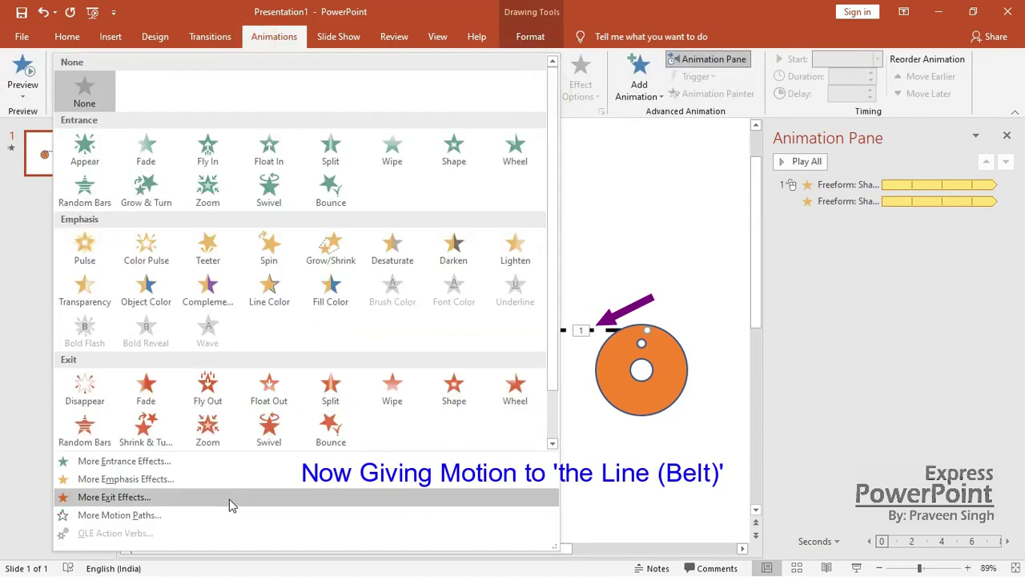
left_click(189, 513)
mouse_move(513, 138)
left_mouse_down()
mouse_move(137, 141)
mouse_move(156, 140)
left_mouse_up()
left_click_drag(258, 180, 258, 240)
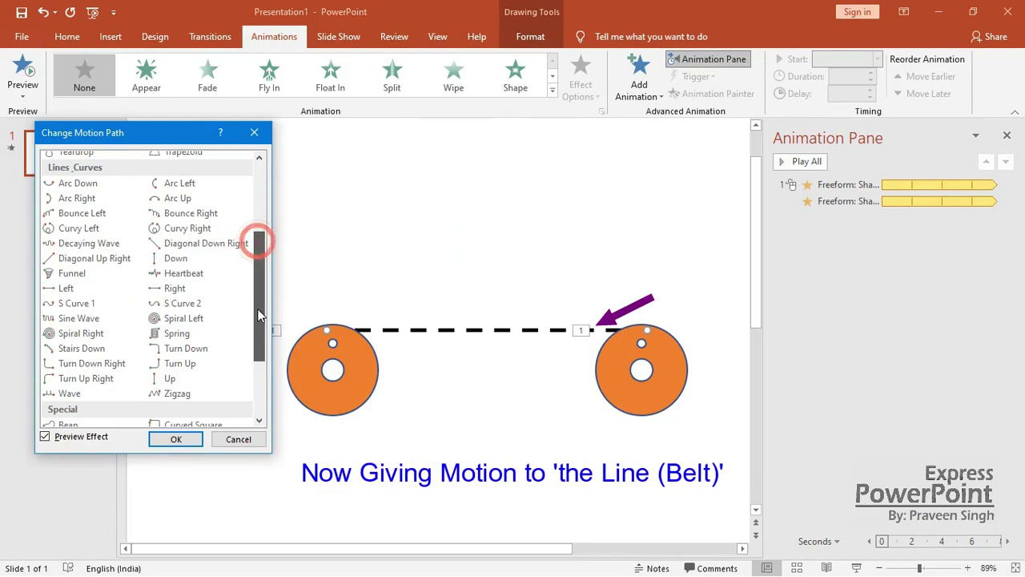
left_click(173, 288)
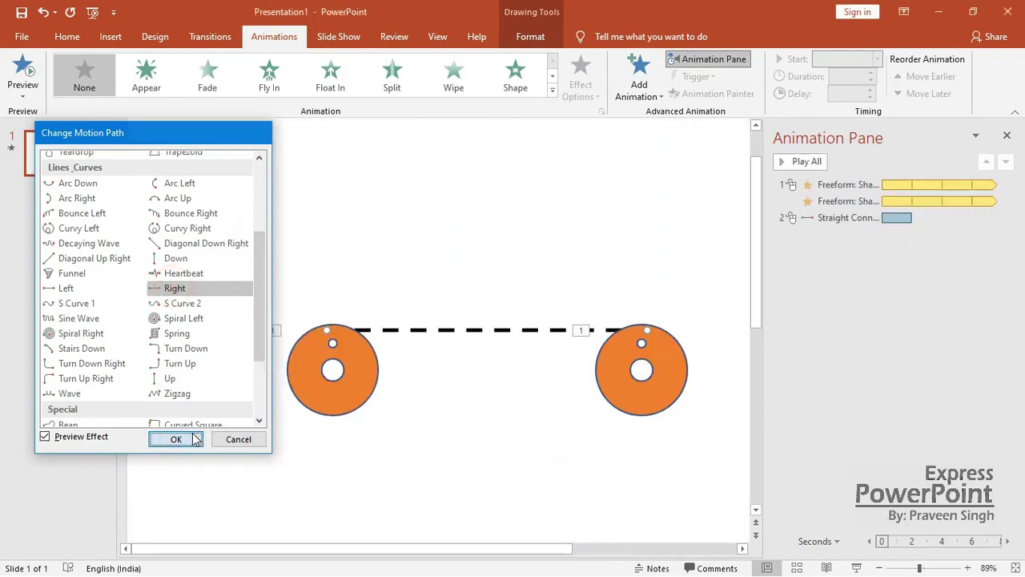
left_click(176, 439)
left_click(548, 410)
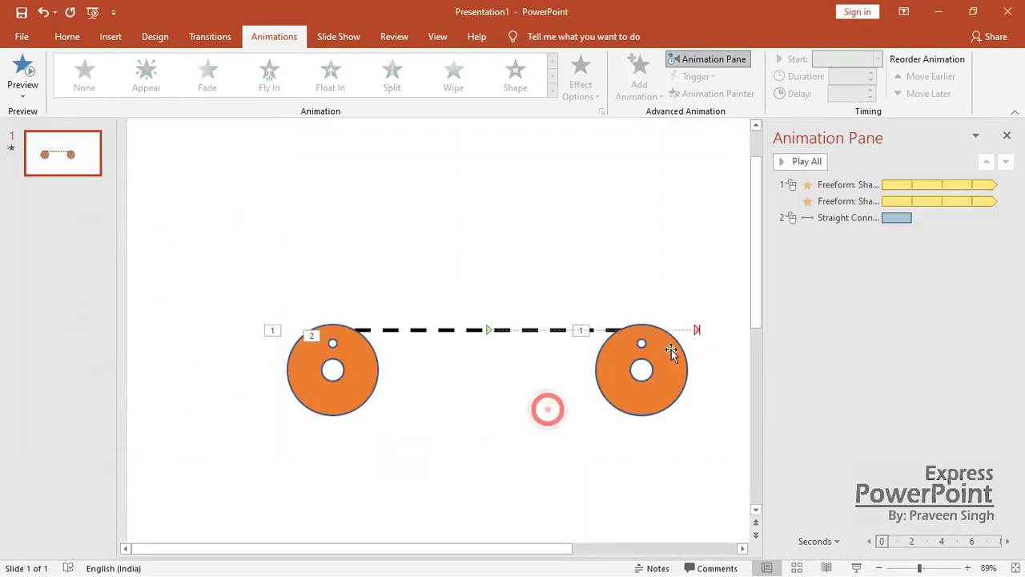
left_click(916, 218)
left_click(1007, 217)
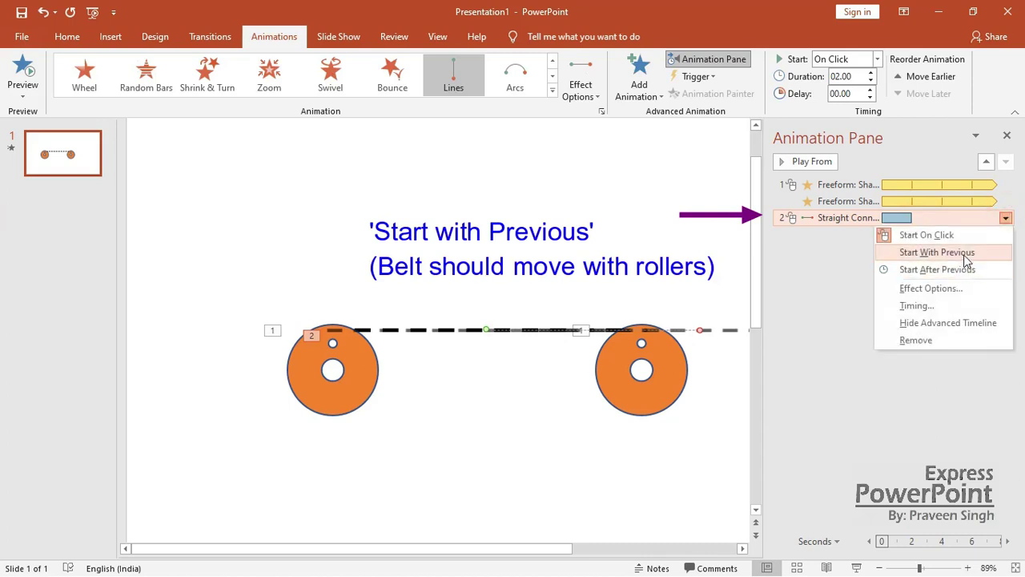
Set the belt motion to With Previous, repeating Until Next Click, with 0 sec smooth start and end
left_click(963, 251)
left_click(1006, 218)
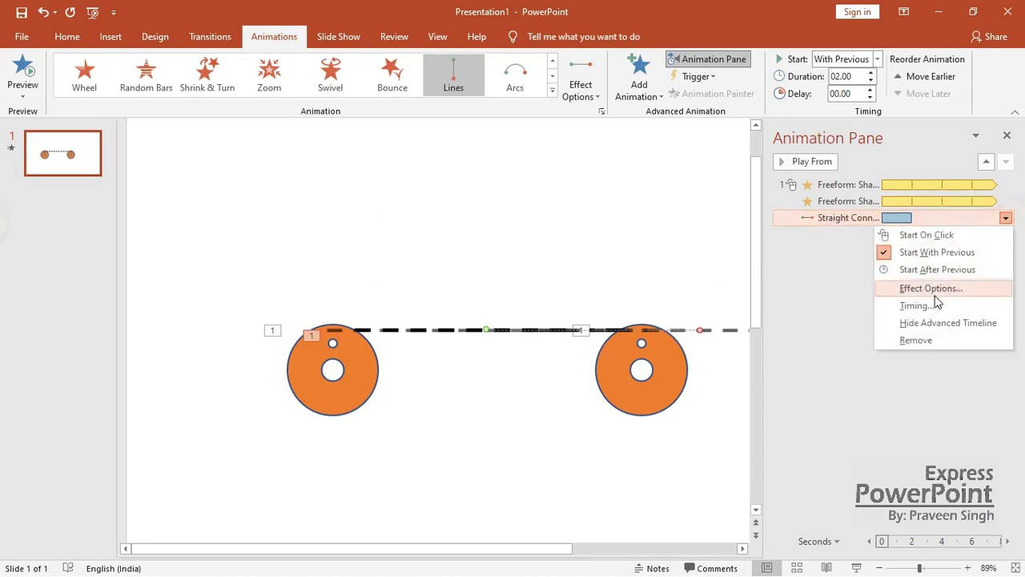
left_click(934, 300)
left_click(551, 253)
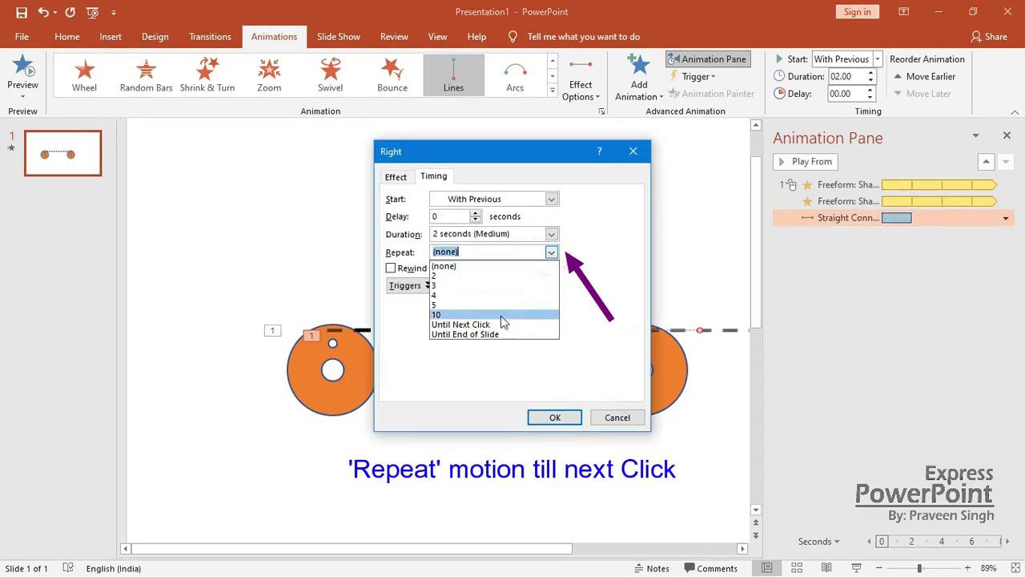
left_click(498, 321)
left_click(397, 178)
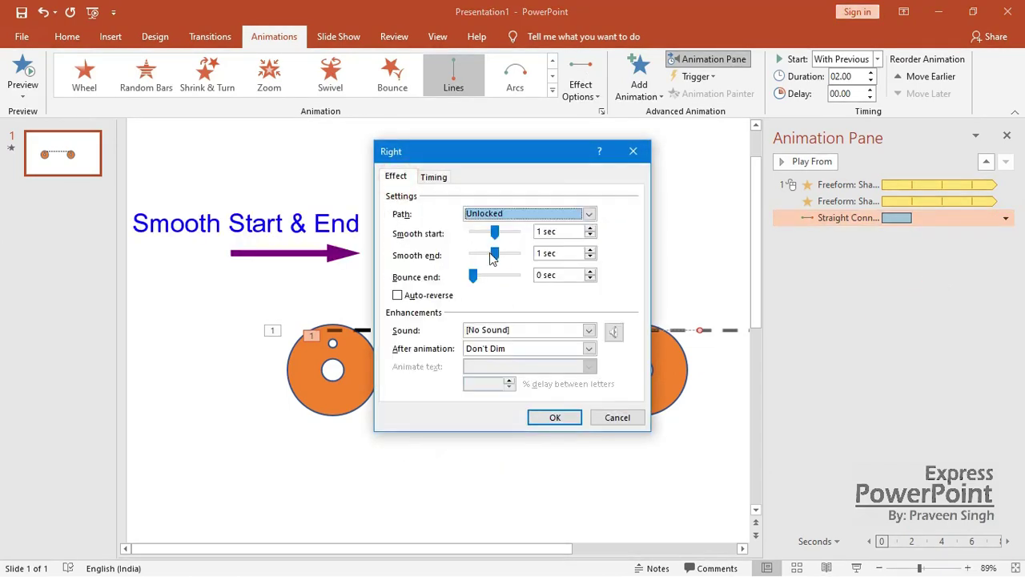
mouse_move(495, 255)
left_mouse_down()
mouse_move(451, 253)
mouse_move(460, 233)
left_mouse_up()
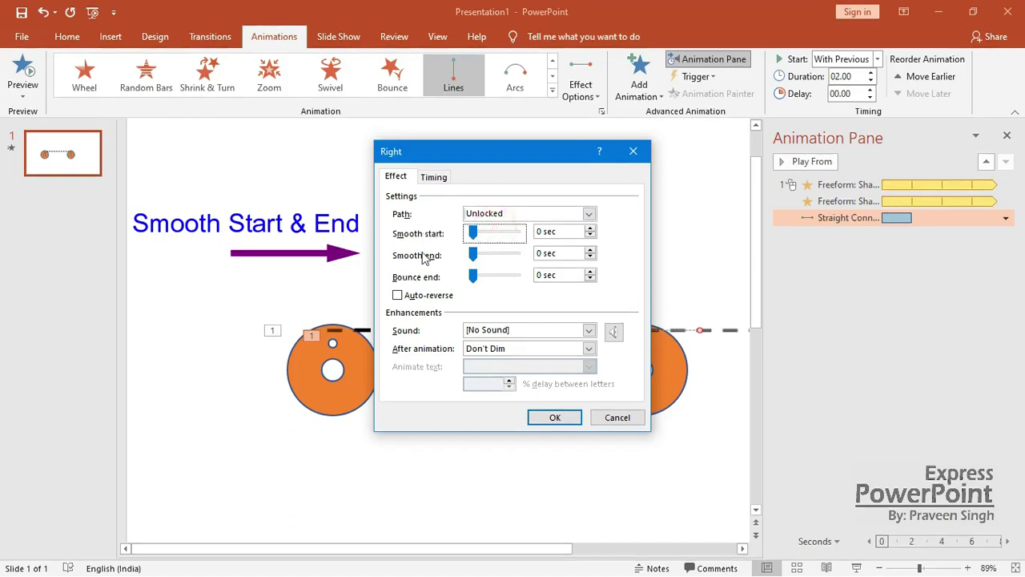
left_click(553, 417)
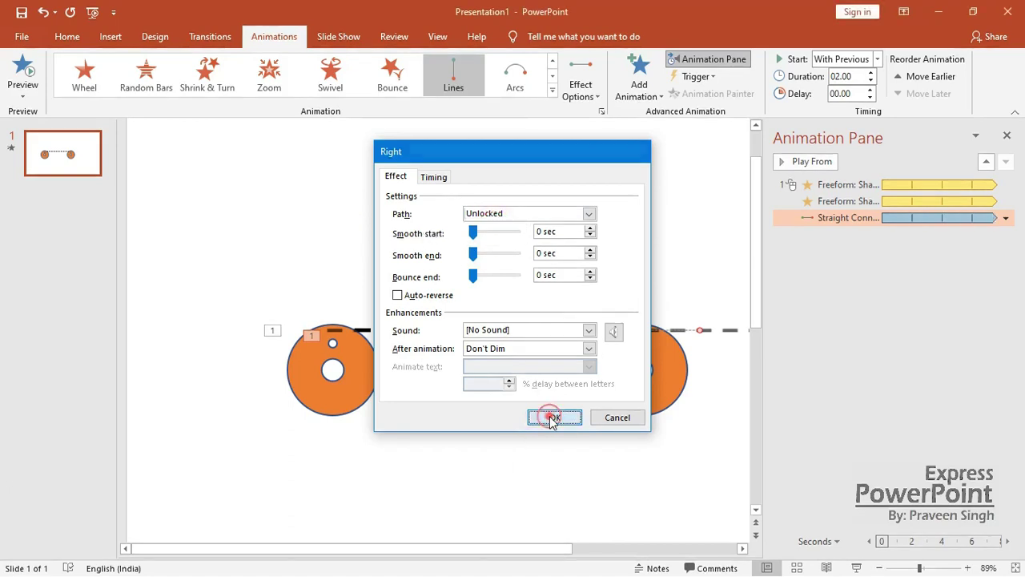
left_click(499, 441)
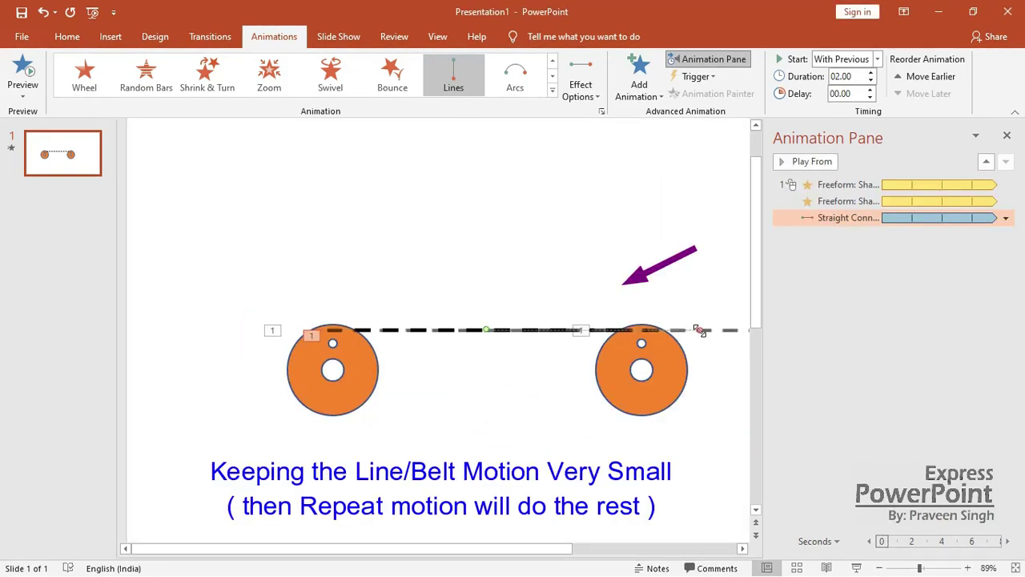
Drag the belt path's red end point beside its green start point, then preview with Play All
left_click_drag(699, 331, 553, 329)
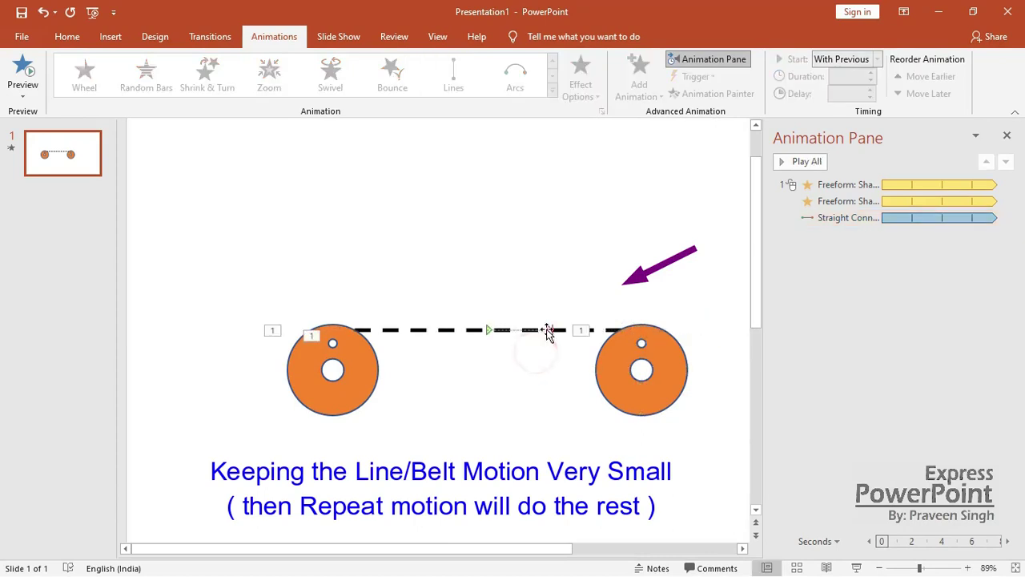
left_click(549, 329)
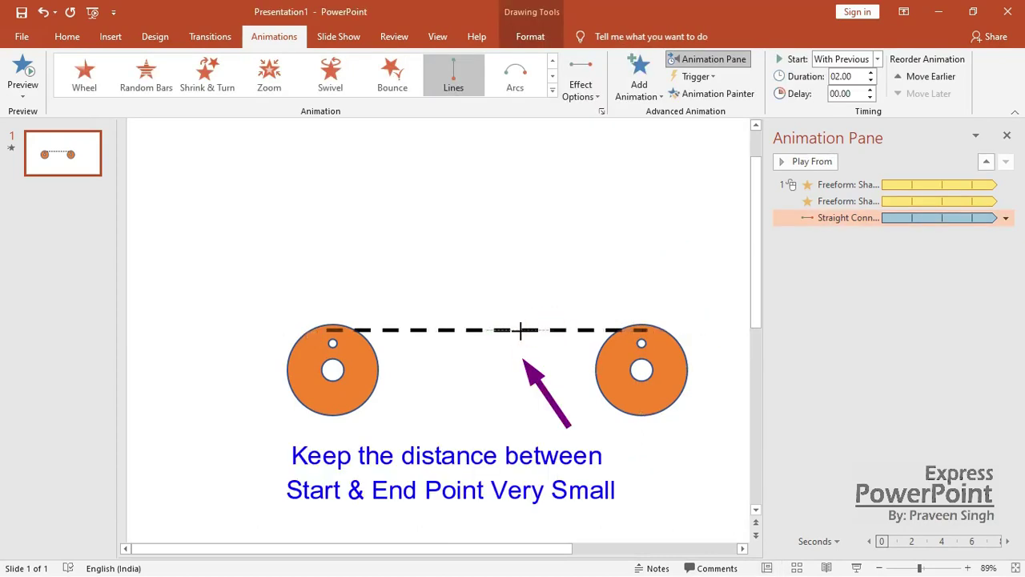
left_click(507, 350)
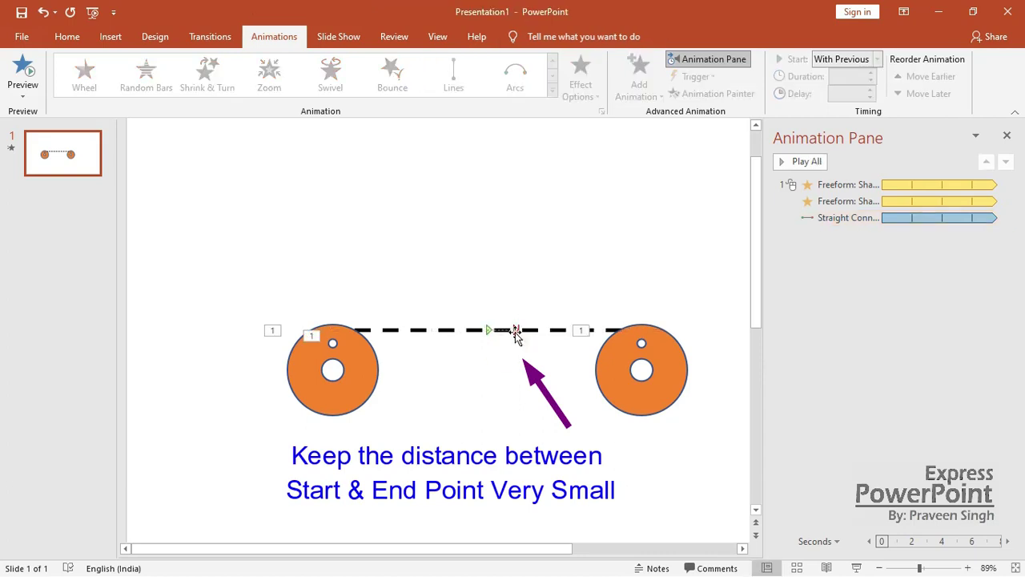
left_click(515, 330)
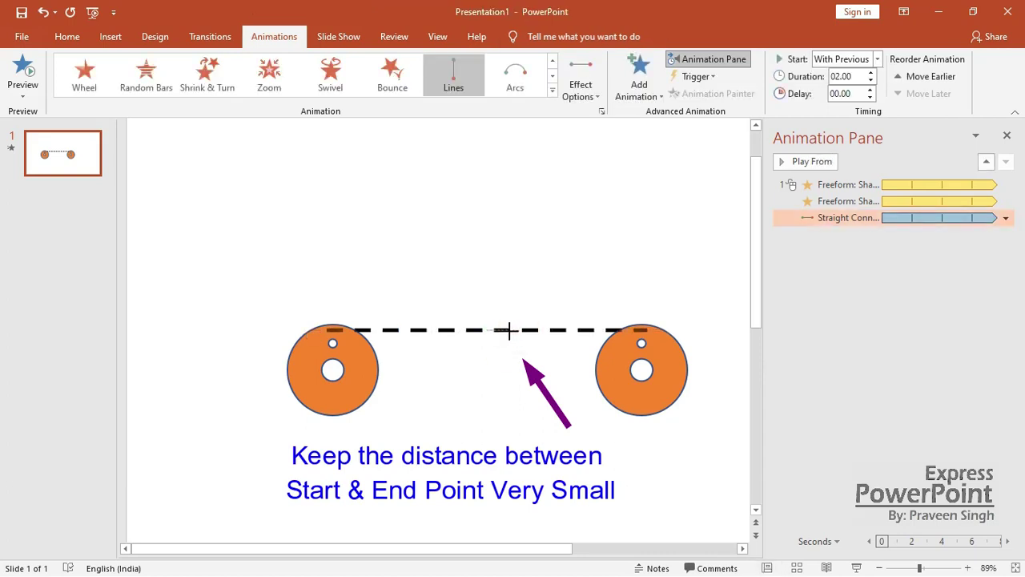
left_click(511, 352)
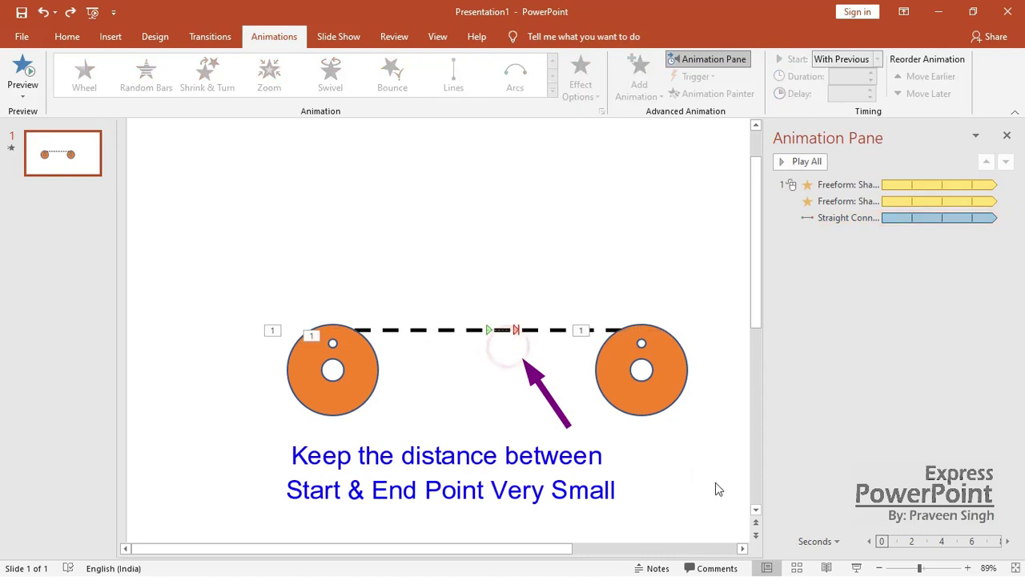
left_click(584, 451)
left_click(781, 165)
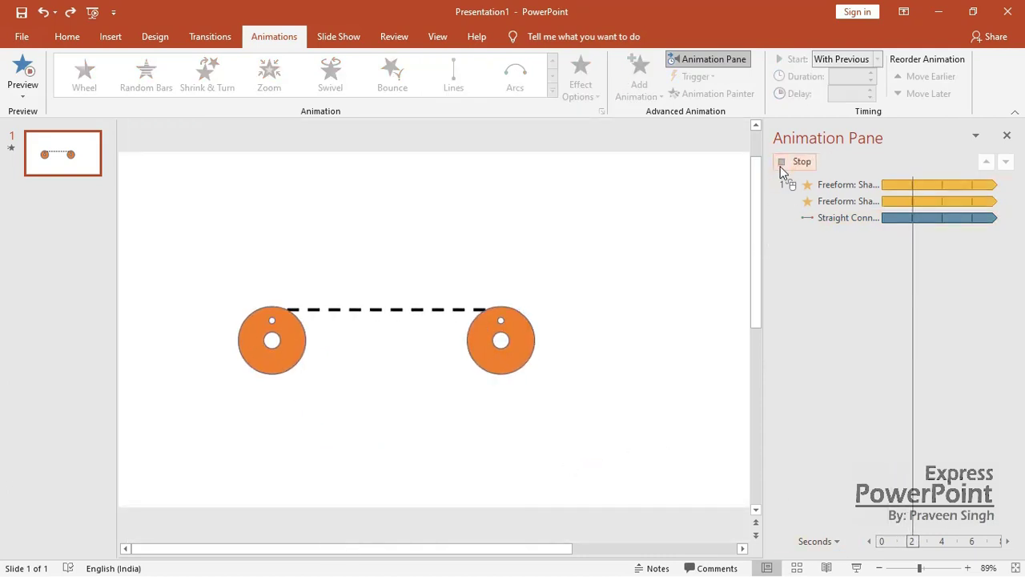
left_click(783, 165)
At 184% zoom, trim the belt motion path to one dash length, then zoom back to 124% and preview
left_click_drag(921, 569, 933, 569)
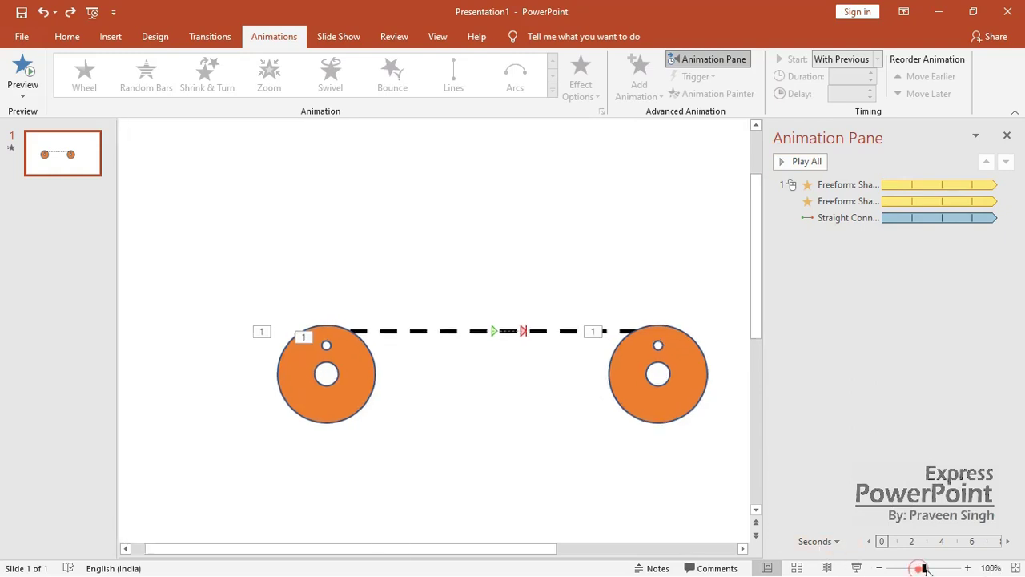
left_click(567, 332)
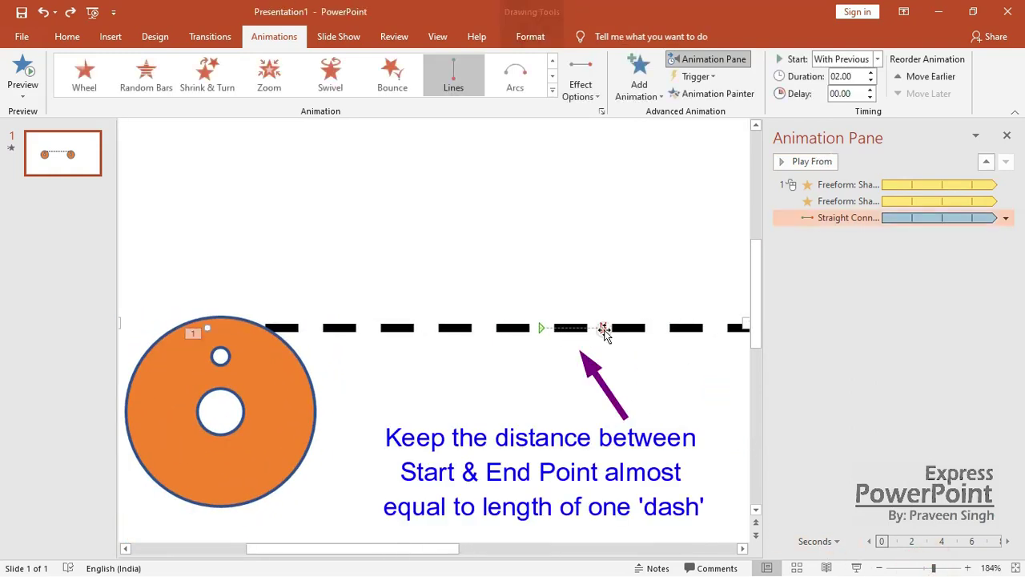
left_click_drag(602, 328, 600, 328)
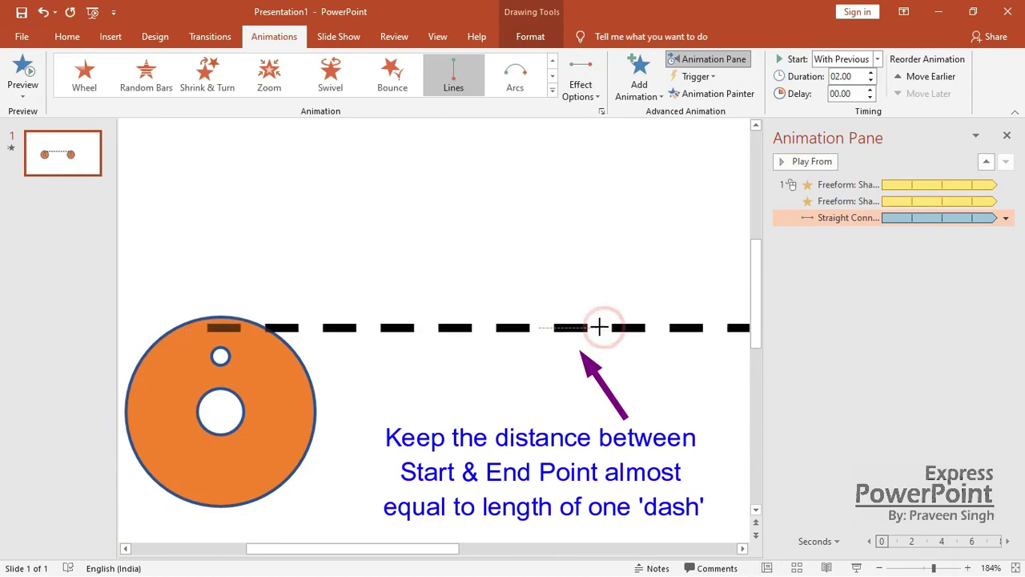
left_click(595, 354)
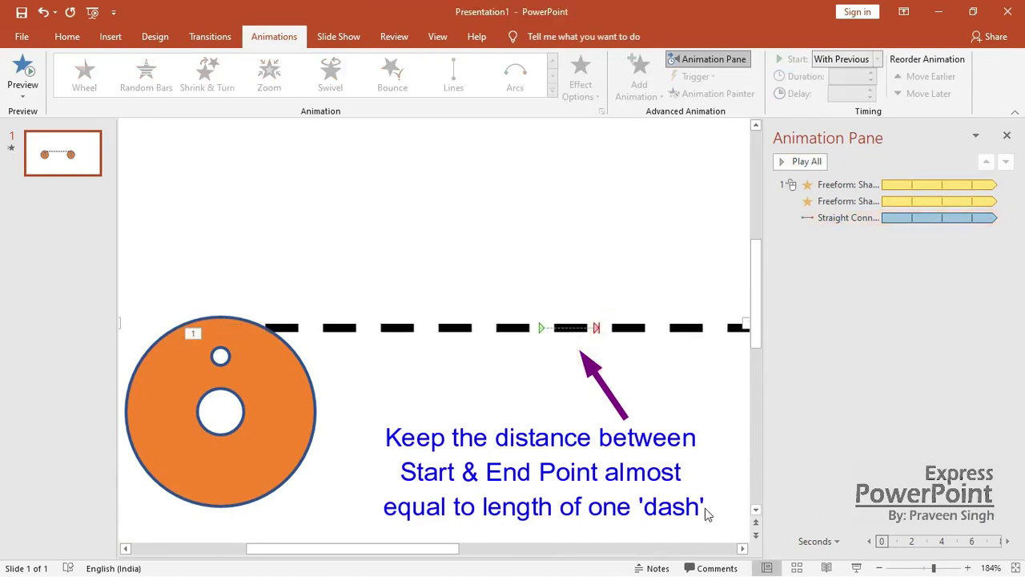
left_click_drag(936, 568, 927, 569)
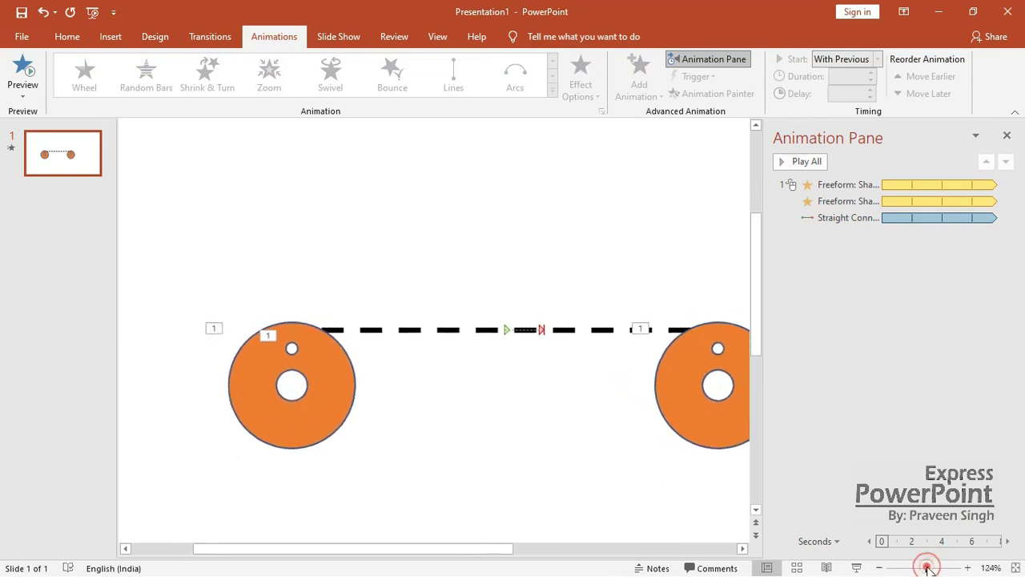
left_click(784, 163)
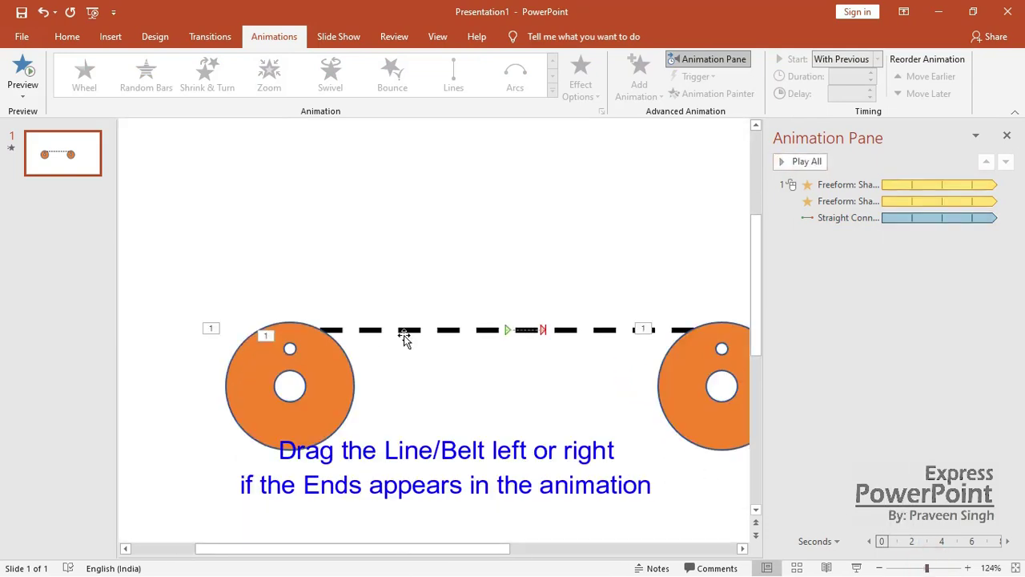
Nudge the dashed belt line slightly left and preview the animations again
left_click(455, 334)
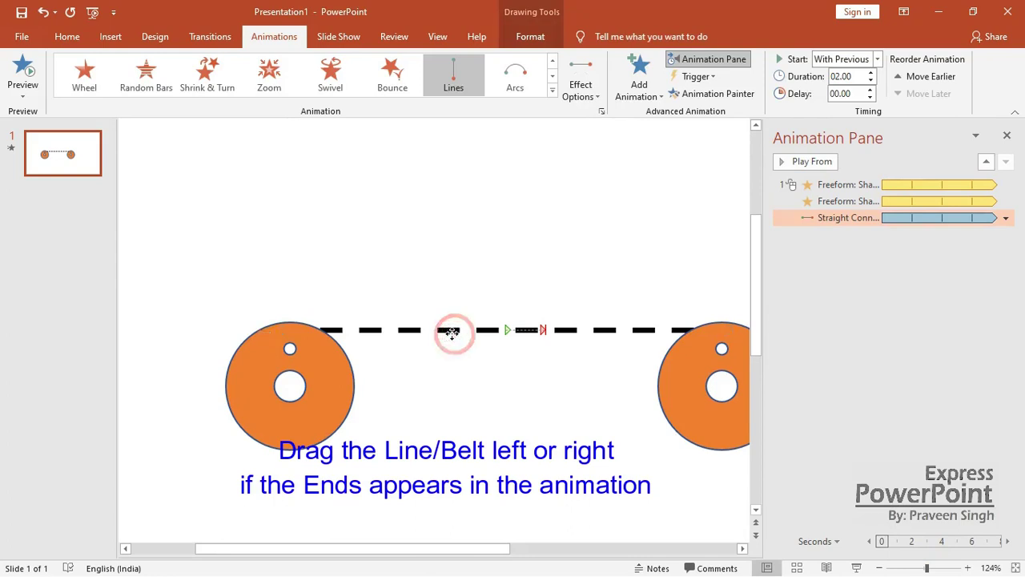
left_click_drag(455, 336, 448, 336)
left_click(440, 380)
left_click(780, 161)
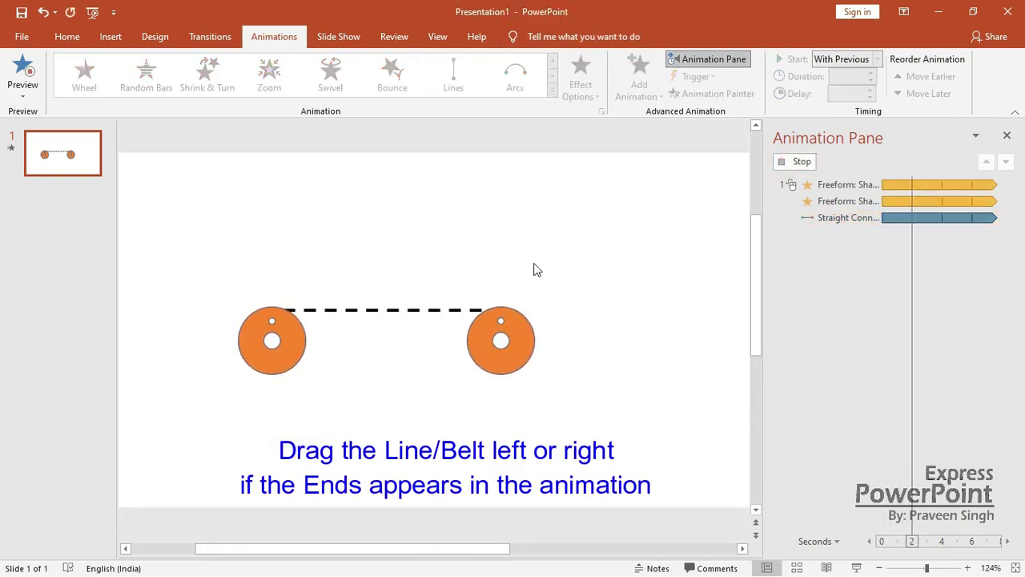
Lift the dashed belt, shorten it from its right end, and lower it back onto the rollers
left_click(556, 337)
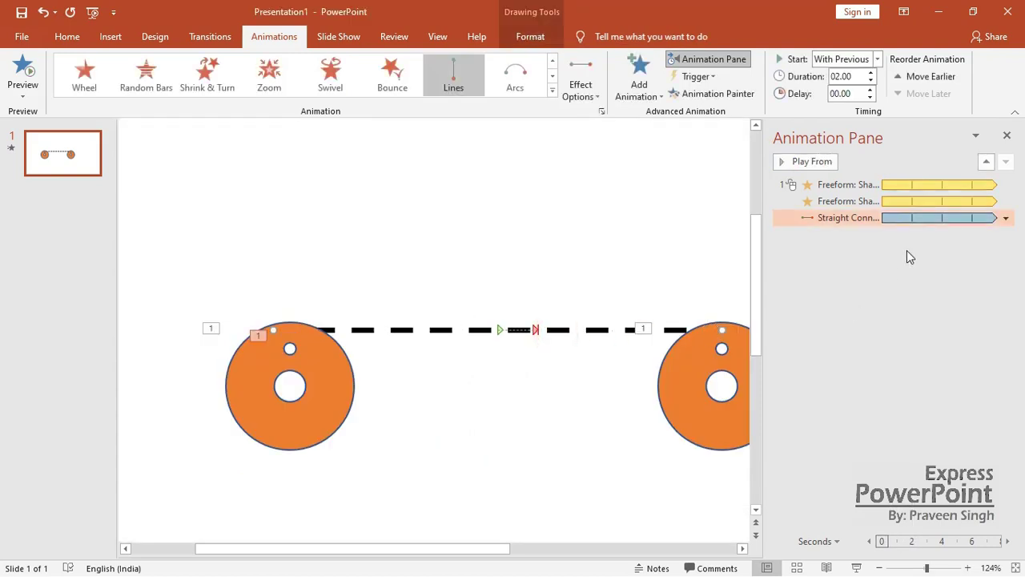
left_click(533, 247)
left_click(857, 218)
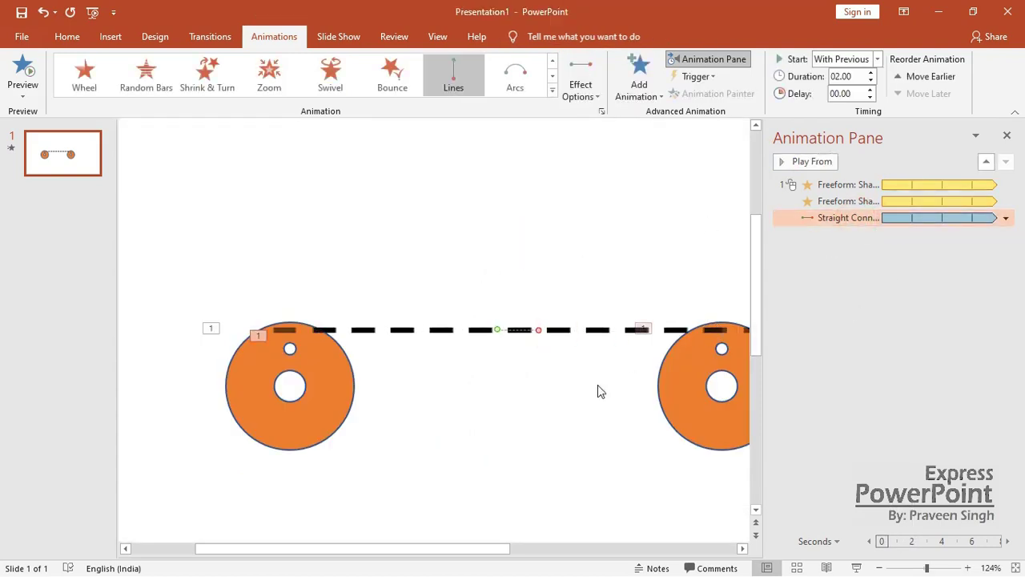
left_click_drag(474, 549, 519, 549)
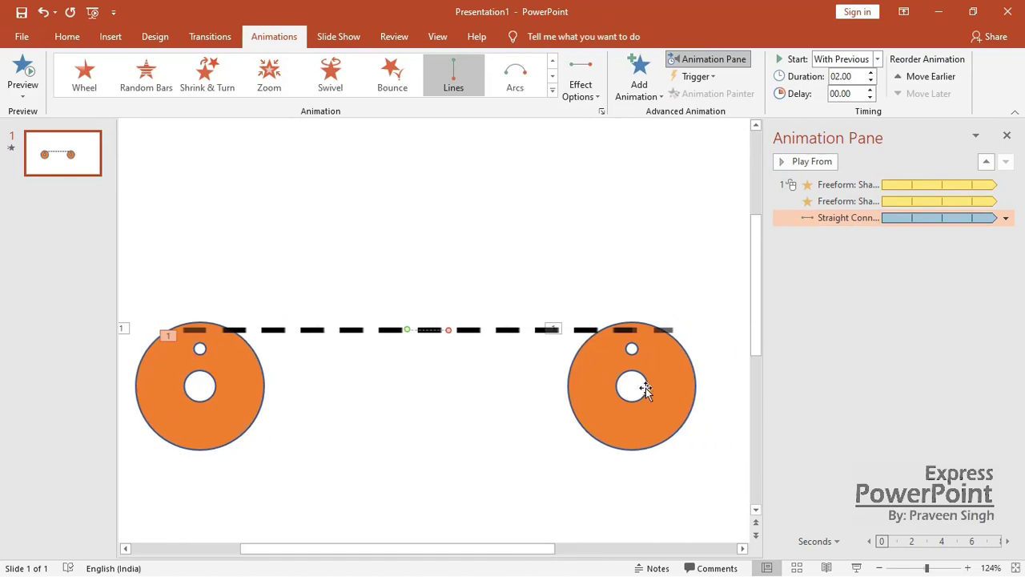
left_click(456, 285)
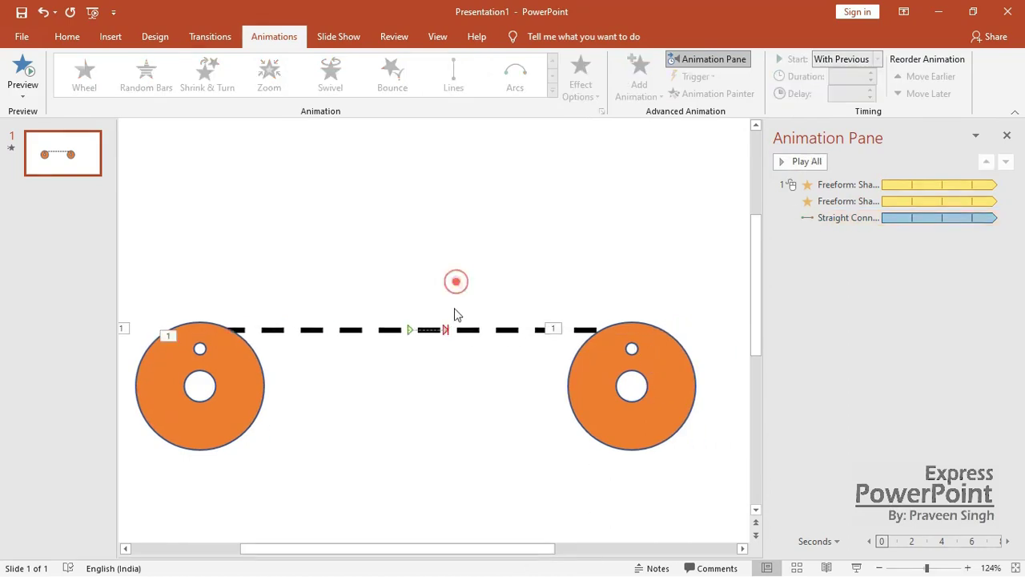
left_click(389, 332)
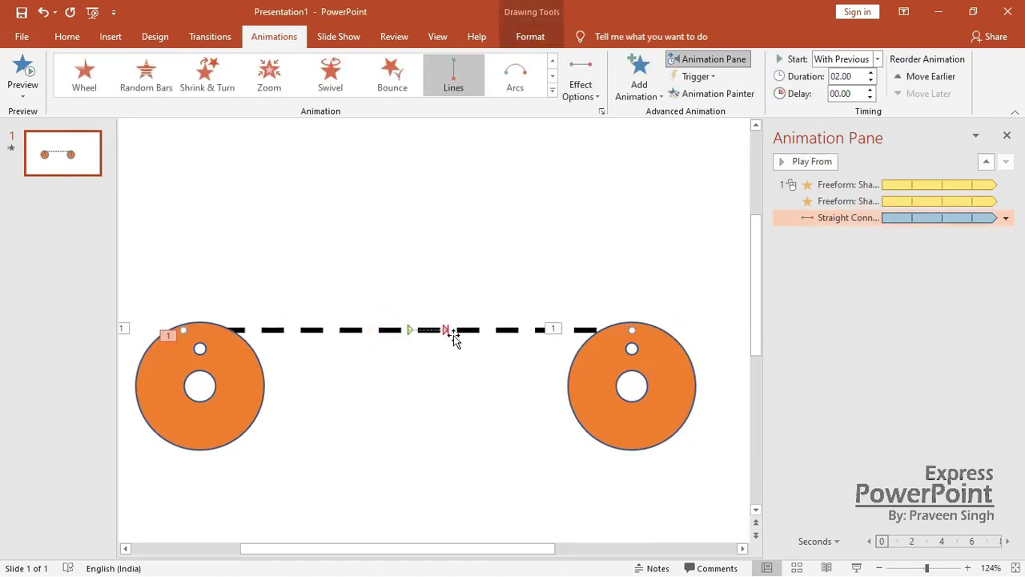
left_click_drag(381, 333, 381, 301)
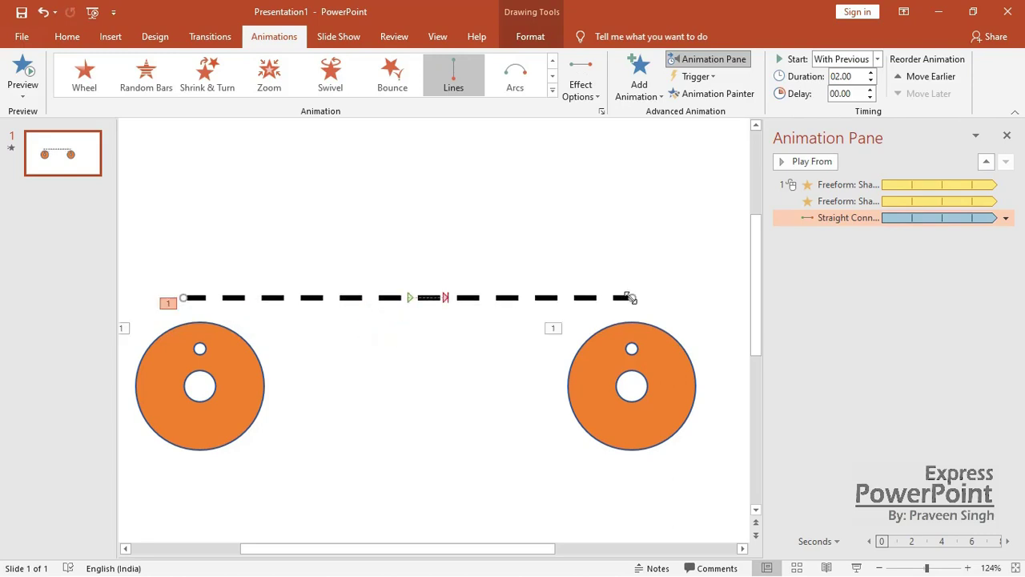
left_click_drag(631, 297, 611, 297)
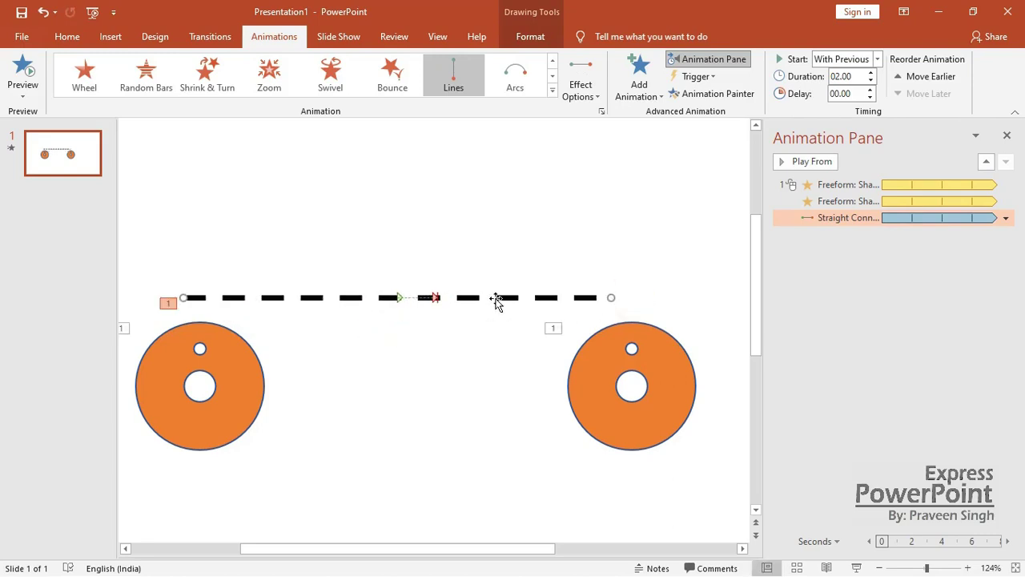
left_click_drag(496, 301, 501, 329)
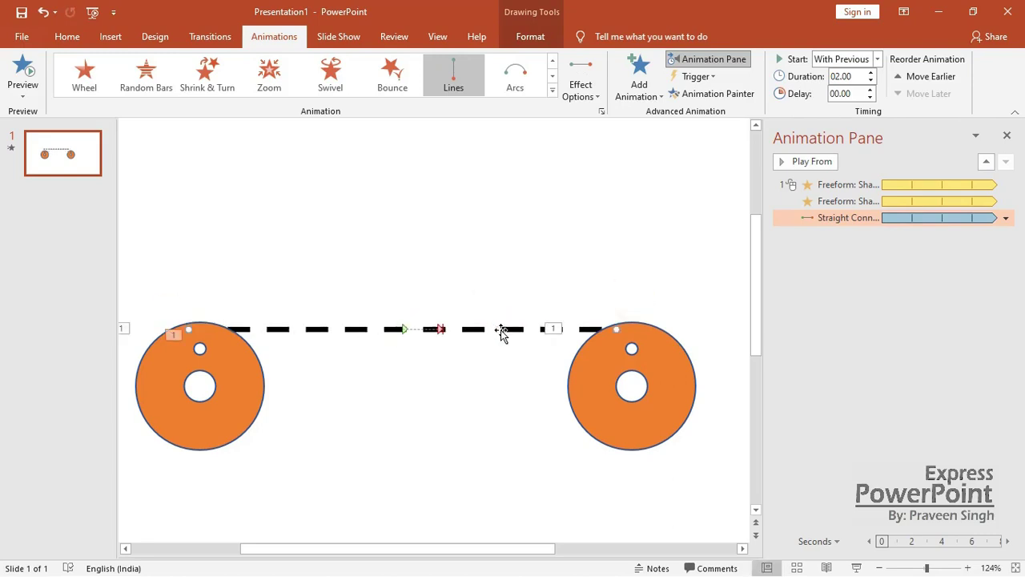
left_click(536, 245)
Preview with Play All, then run the slide show and exit it with Esc
left_click(782, 162)
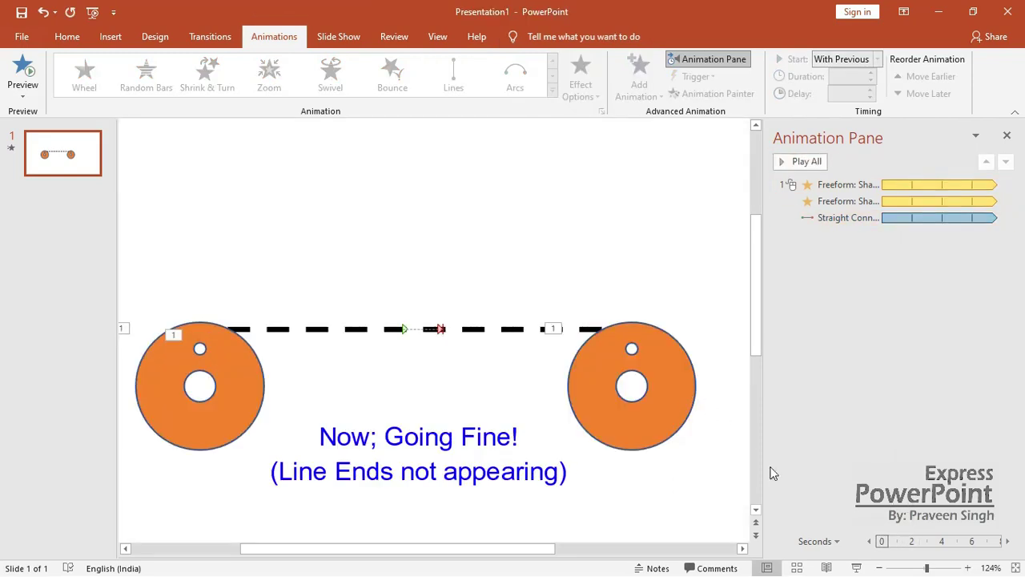
left_click(858, 566)
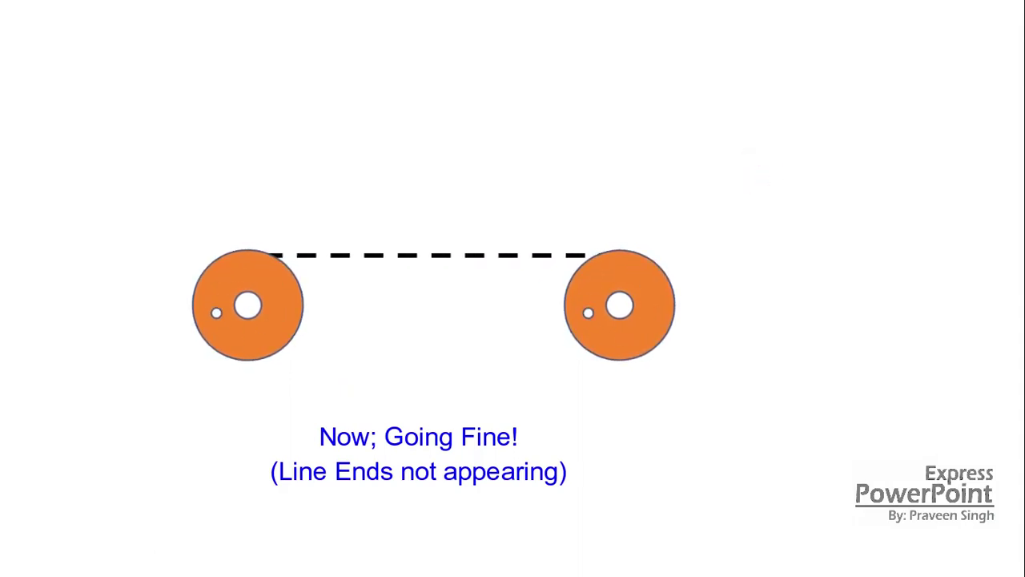
key("Escape")
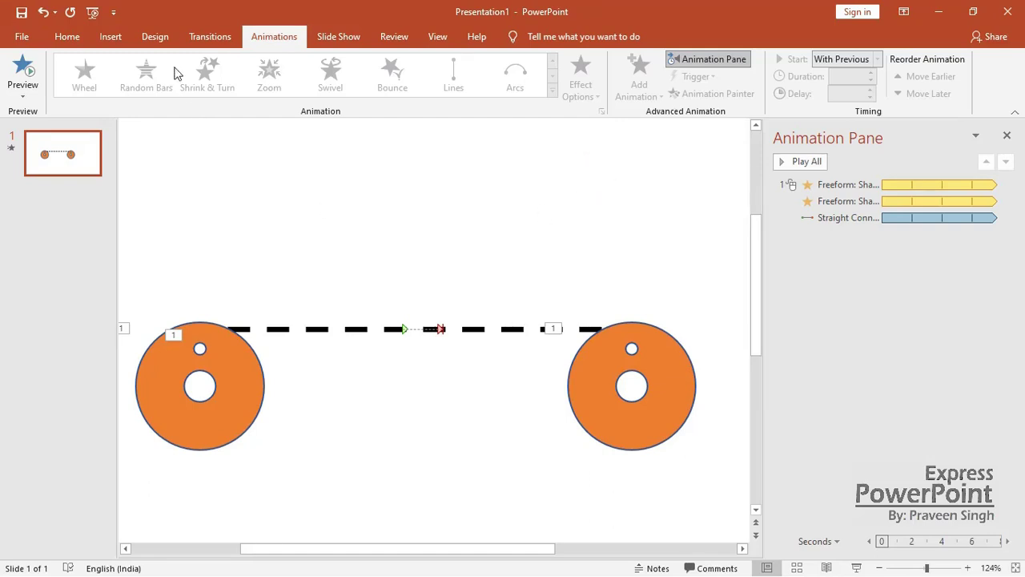
Draw a rectangle across both rollers and flatten it into a 12.16 × 0.18 cm strip on the dashed line
left_click(111, 36)
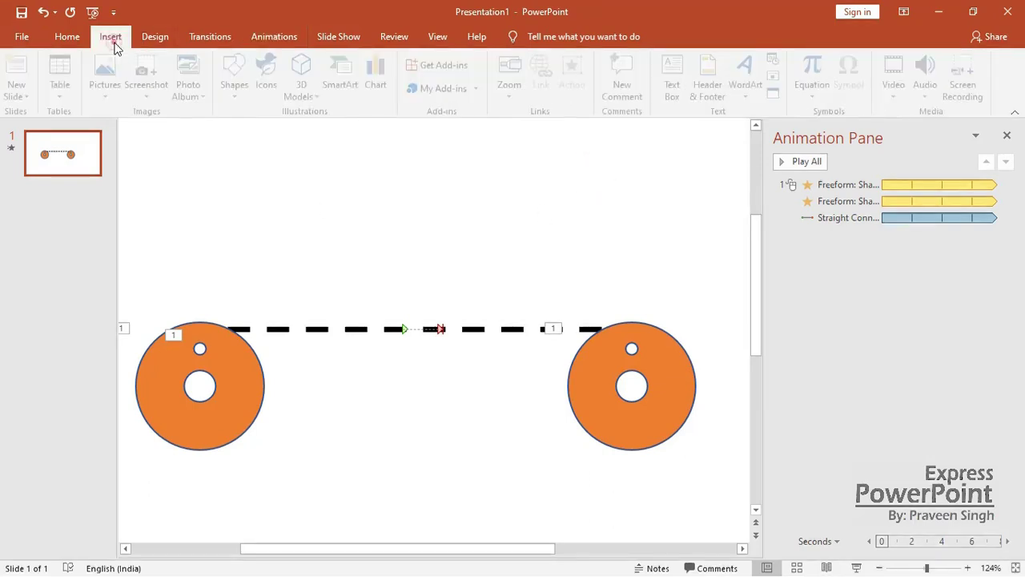
left_click(238, 80)
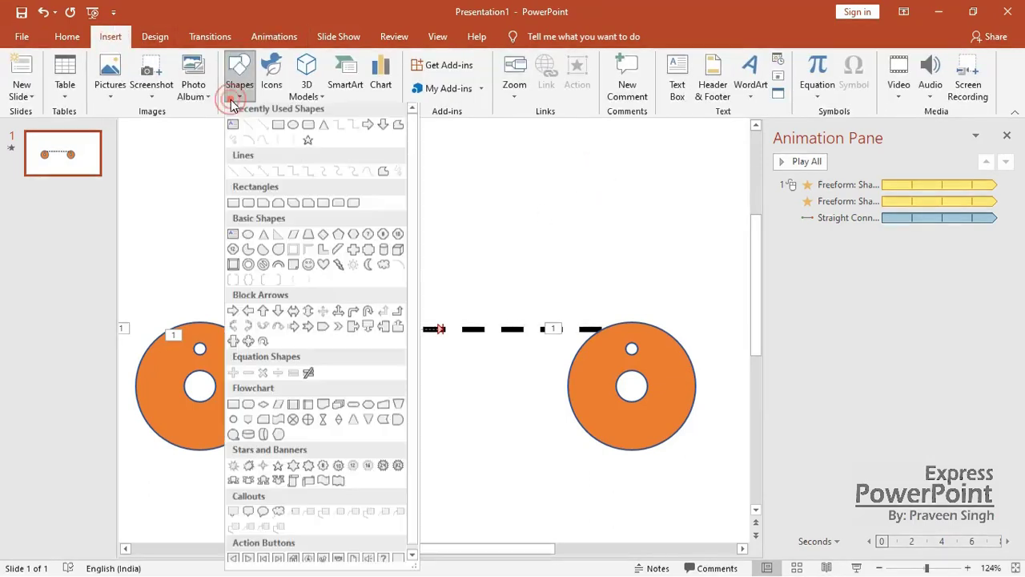
left_click(277, 129)
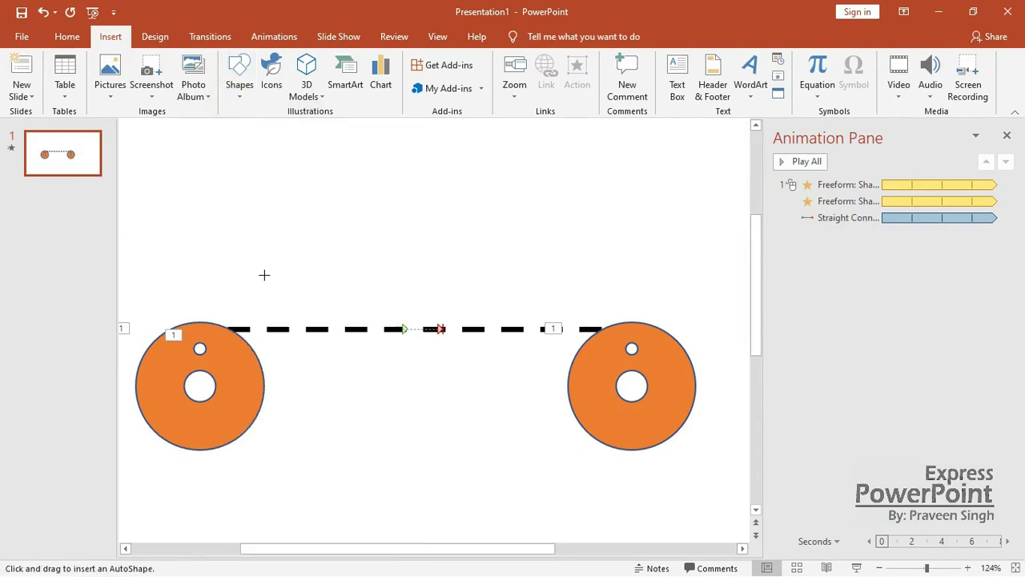
left_click(240, 88)
left_click(308, 129)
left_click(240, 97)
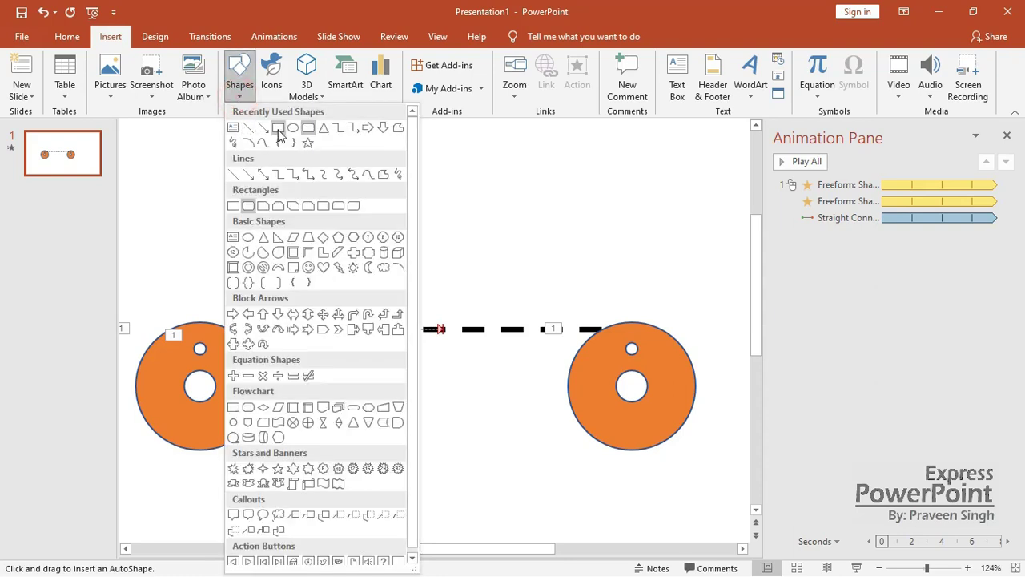
left_click(278, 131)
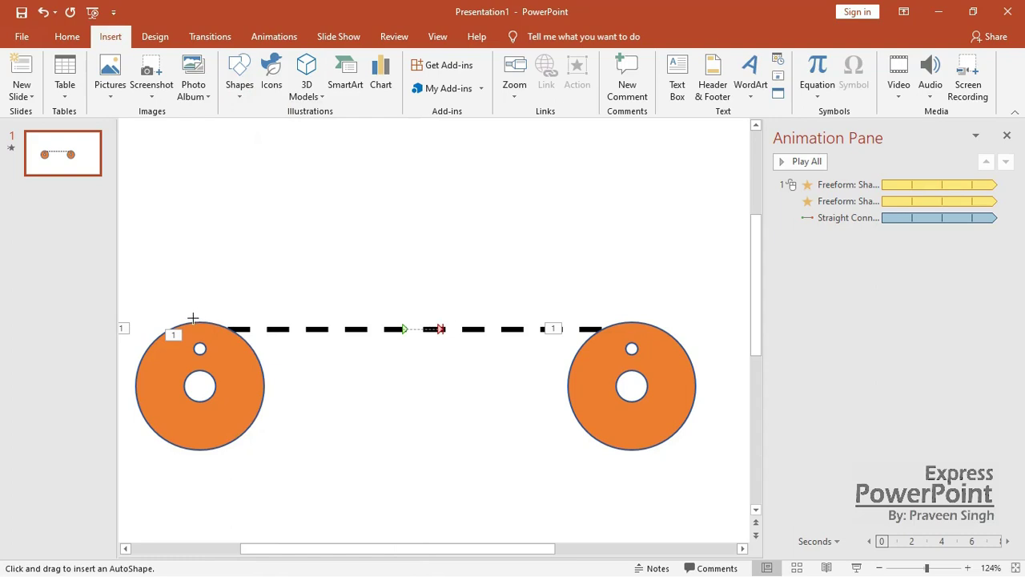
left_click_drag(198, 309, 628, 322)
left_click_drag(474, 310, 473, 329)
left_click_drag(413, 336, 413, 330)
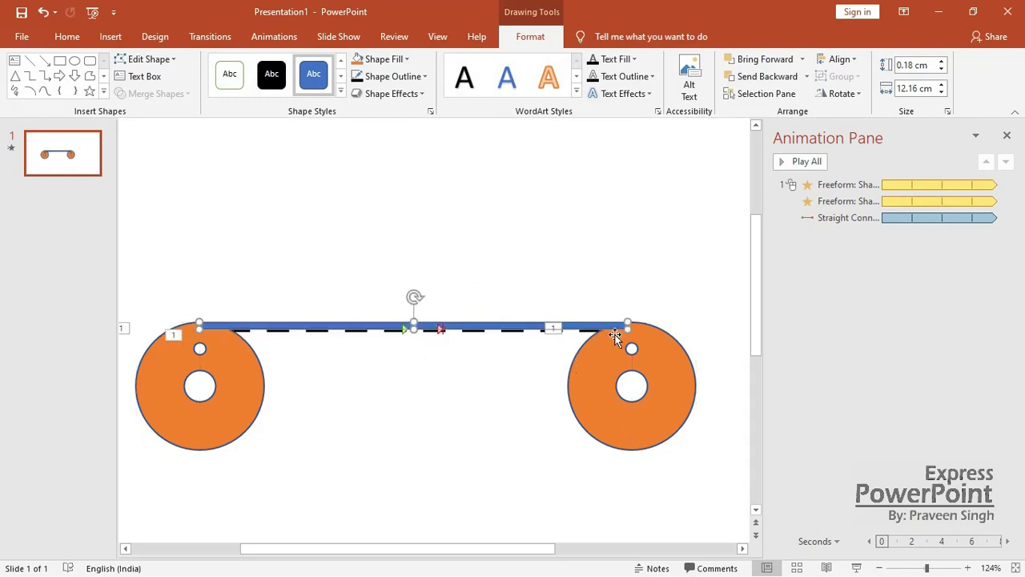
Send the strip one layer backward and set its outline to No Outline
left_click(773, 80)
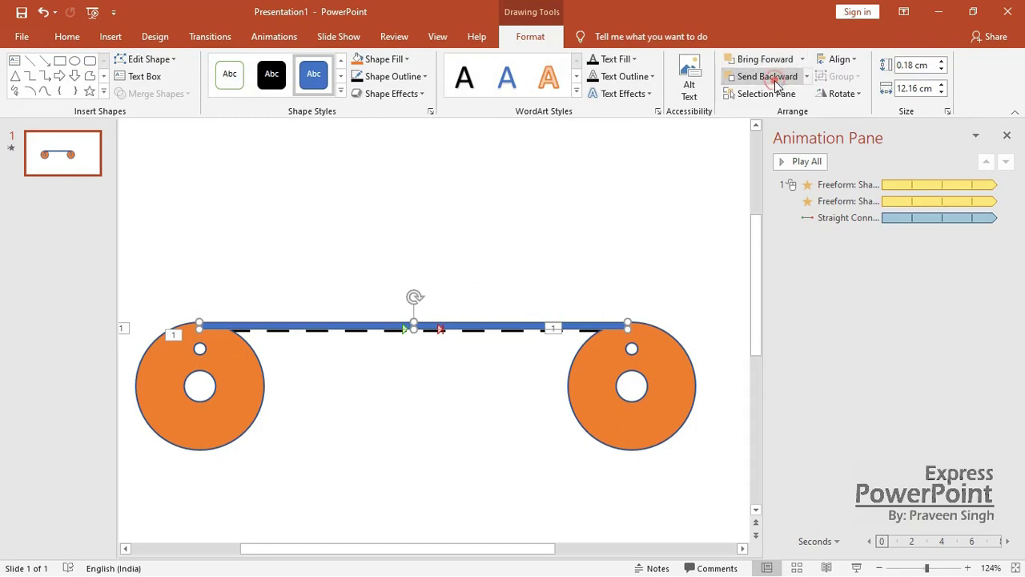
left_click(394, 76)
left_click(392, 207)
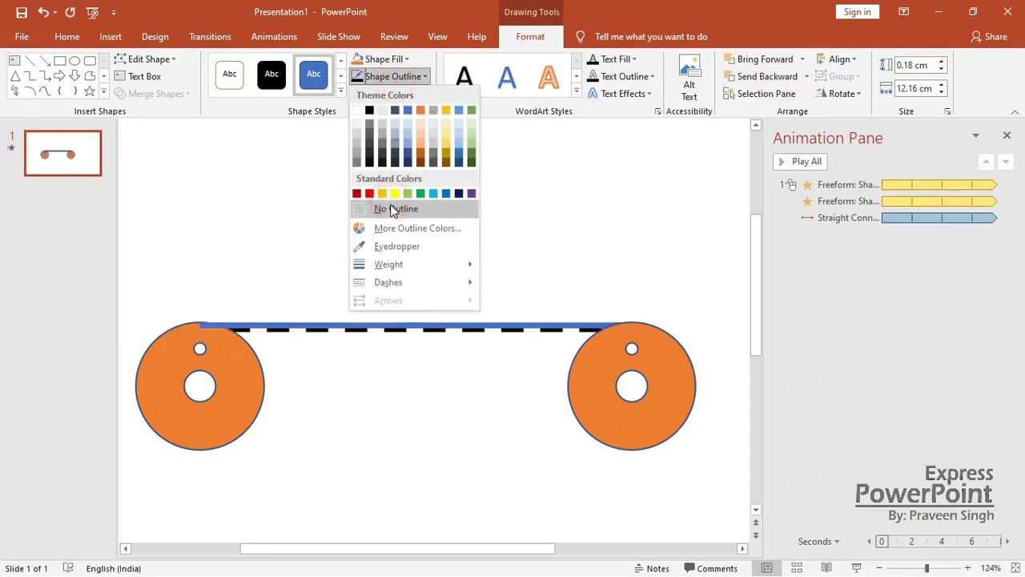
left_click(406, 61)
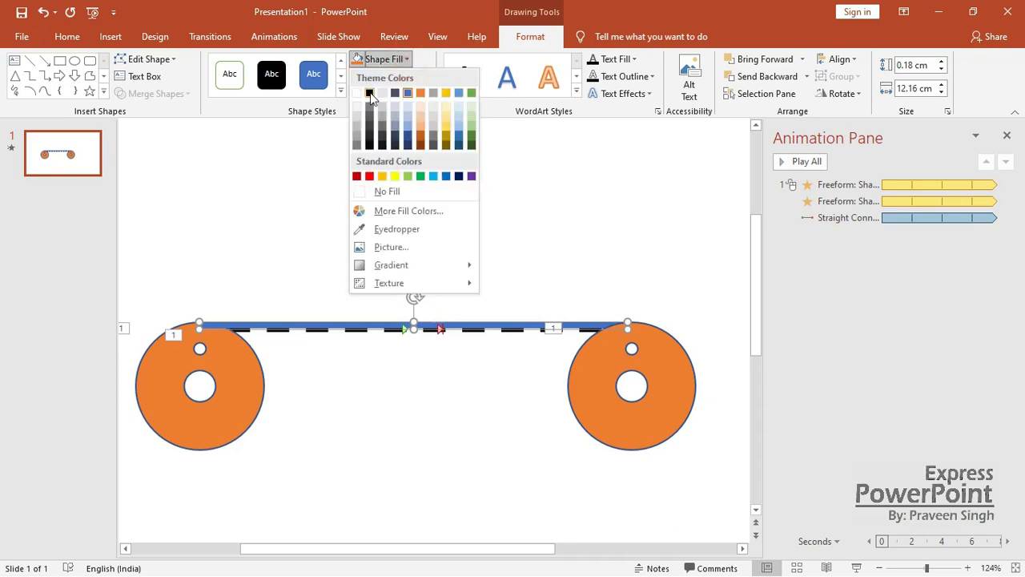
Fill the strip black and bring both orange rollers forward in front of it
left_click(370, 94)
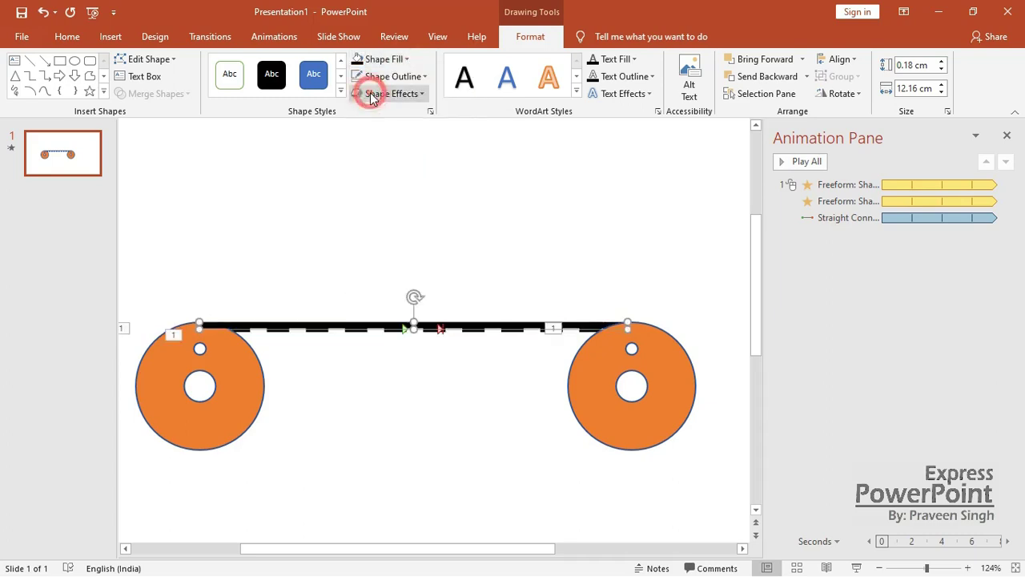
left_click(334, 151)
left_click(235, 382)
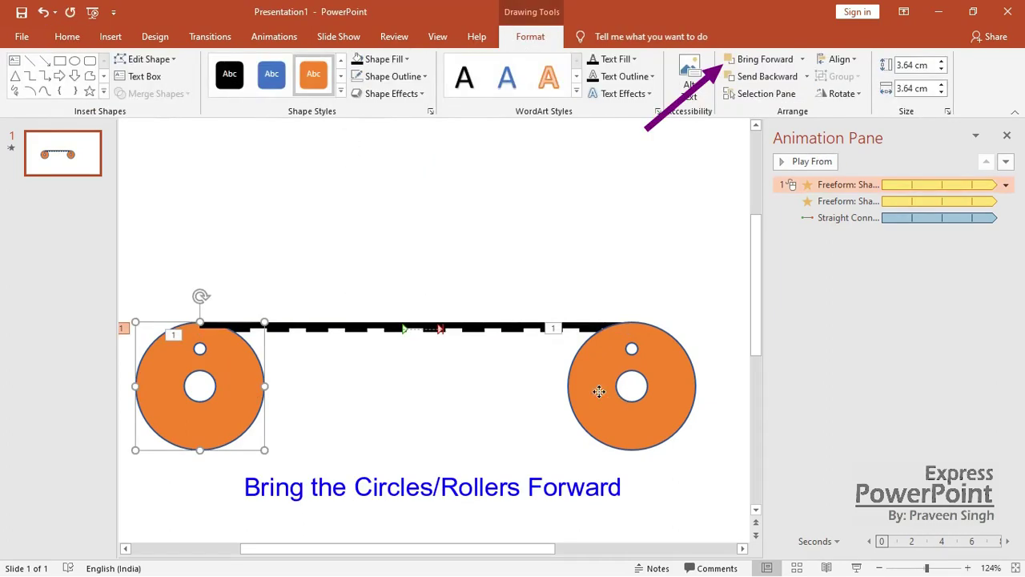
left_click(599, 391, "shift")
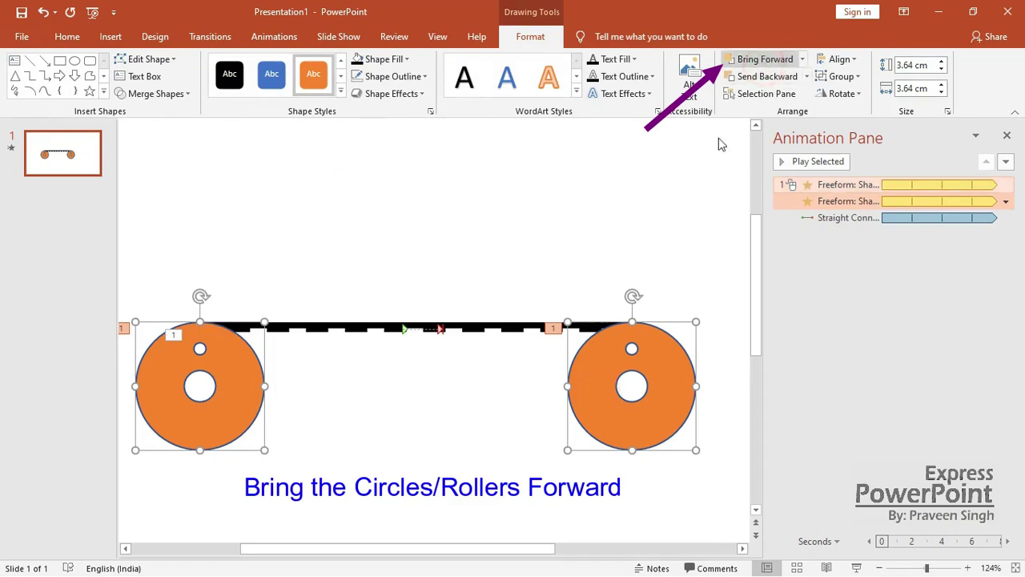
left_click(504, 233)
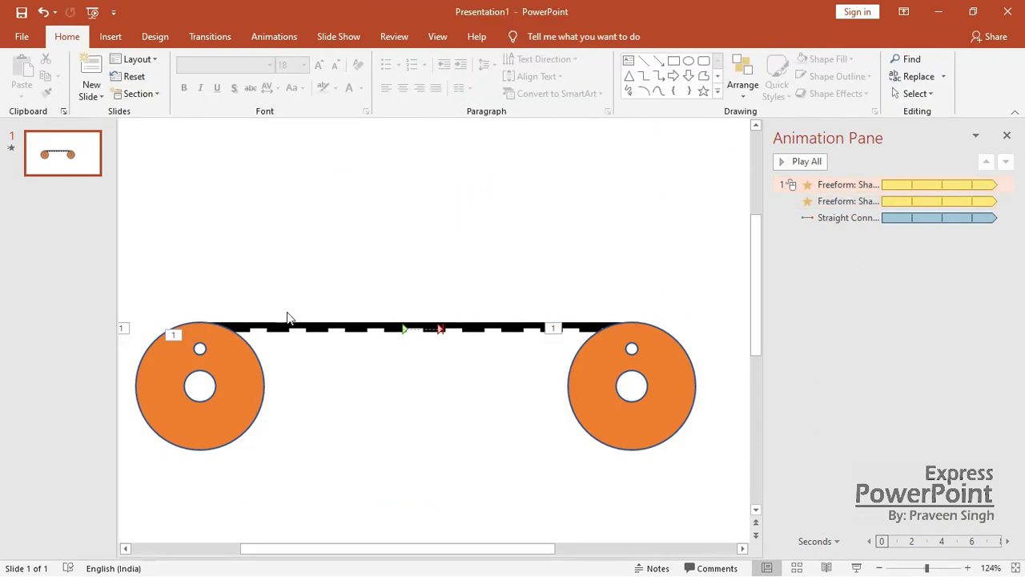
left_click(776, 165)
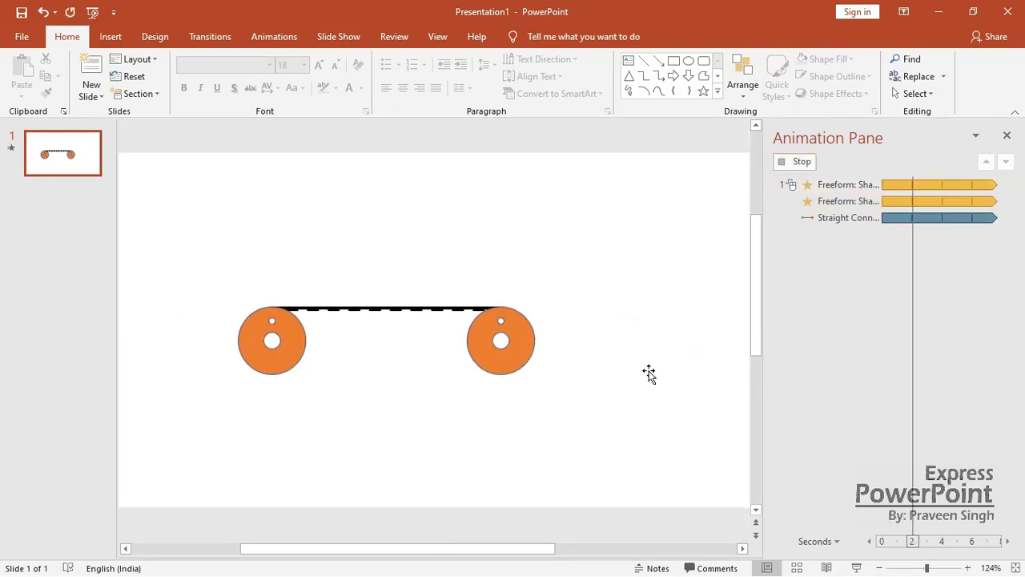
left_click(653, 307)
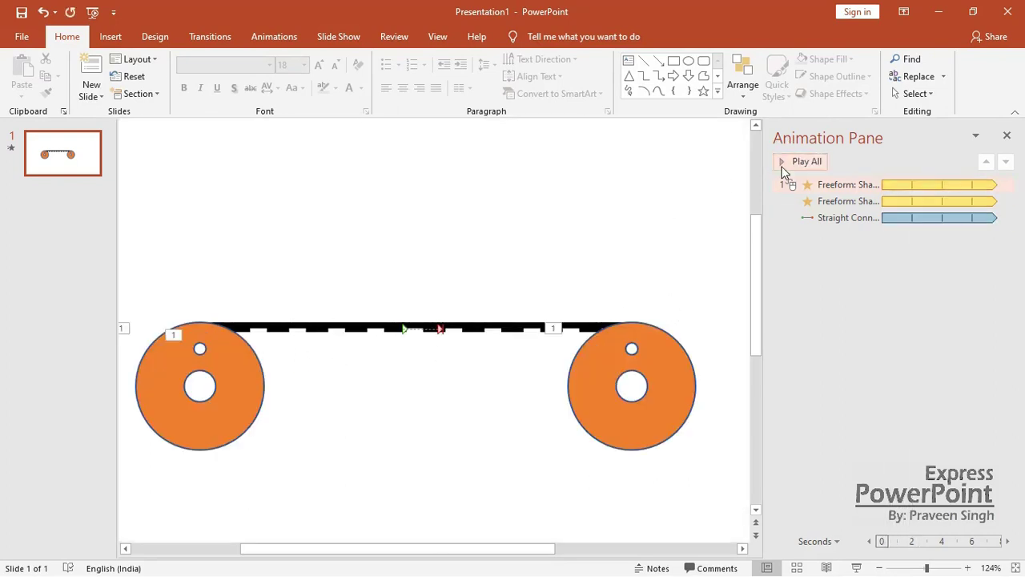
left_click(854, 567)
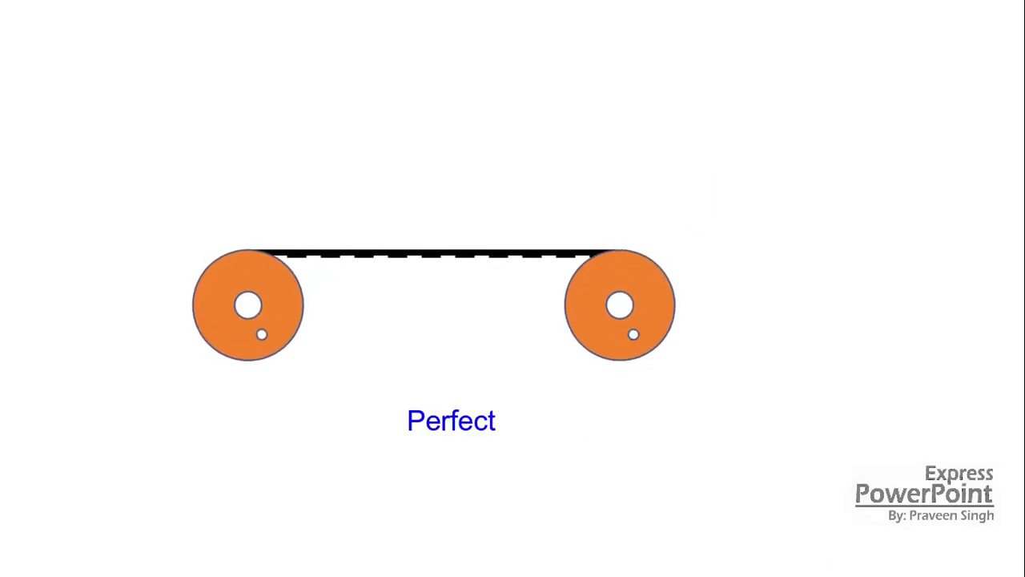
key("Escape")
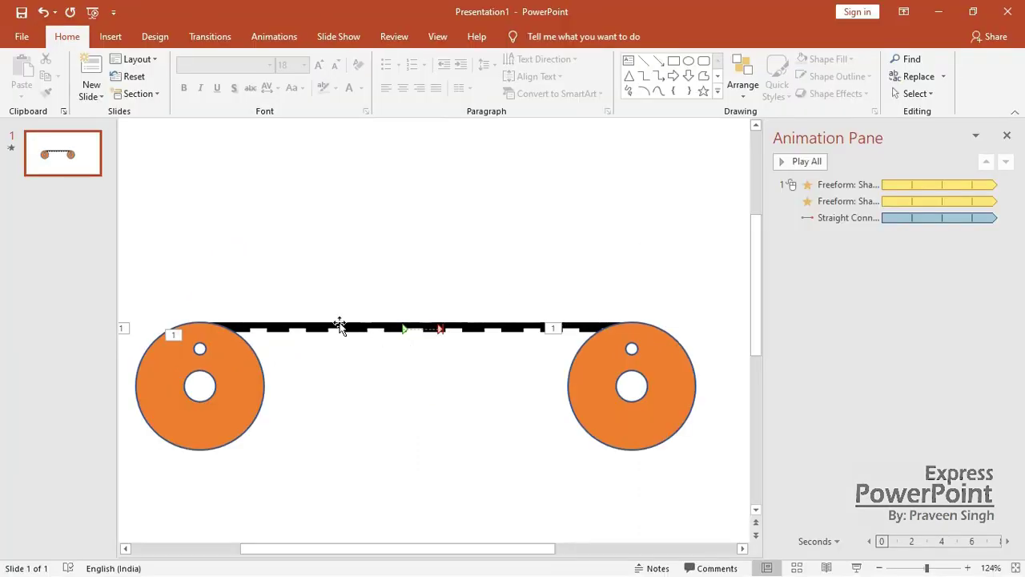
Select the black strip with the dashed line and Ctrl-drag a copy down to the rollers' bottom edge
left_click(326, 325)
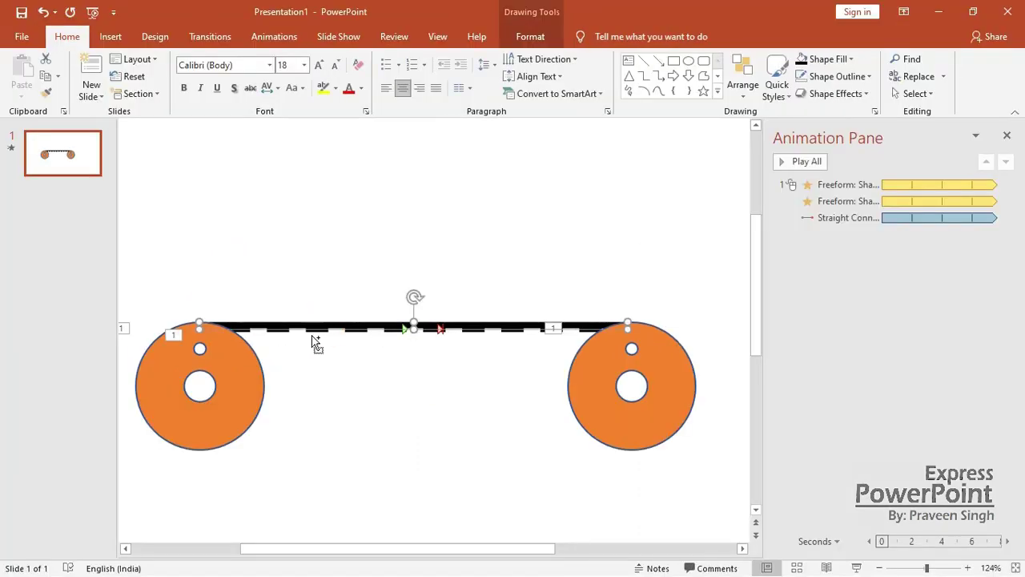
left_click(313, 337)
left_click_drag(312, 337, 318, 460)
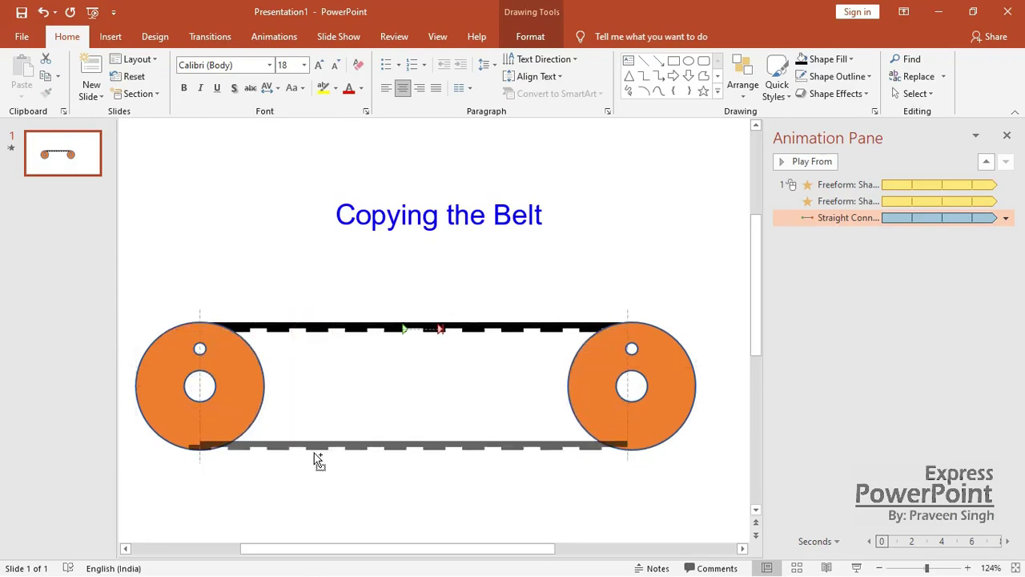
left_click_drag(318, 461, 314, 447)
Move the bottom copy's black strip up off its dashed line, inside the rollers
left_click(530, 36)
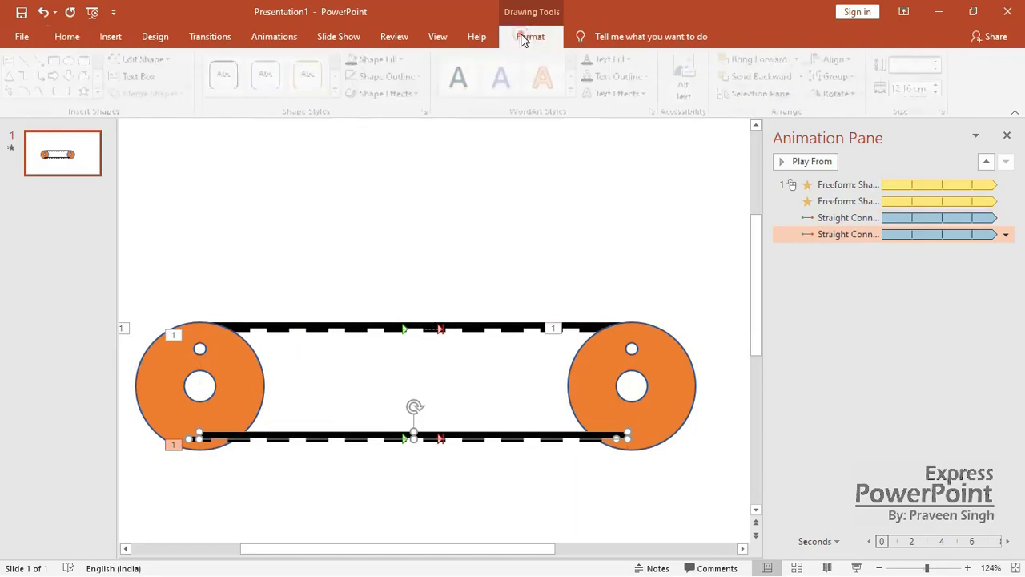
left_click(857, 94)
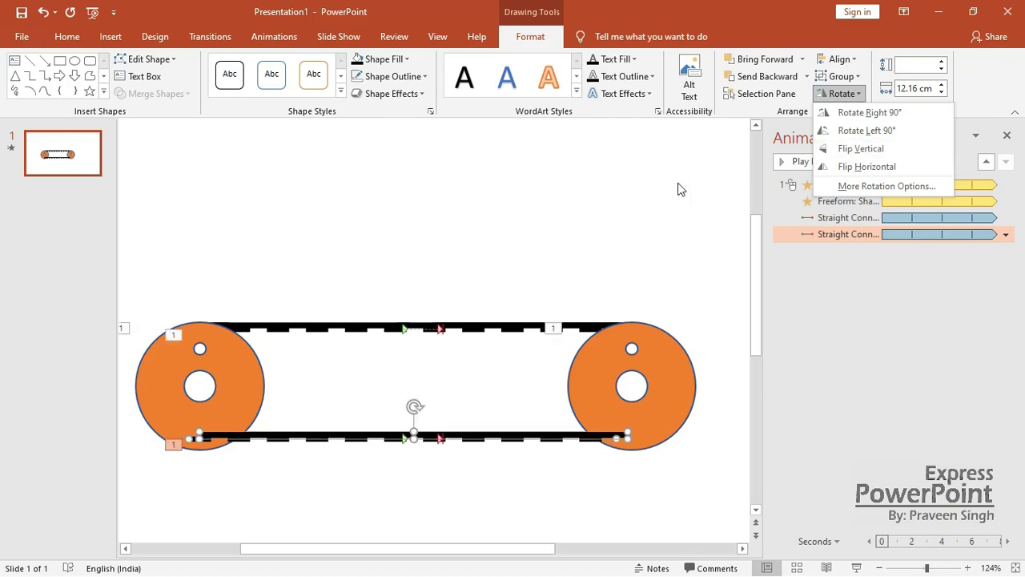
left_click(599, 260)
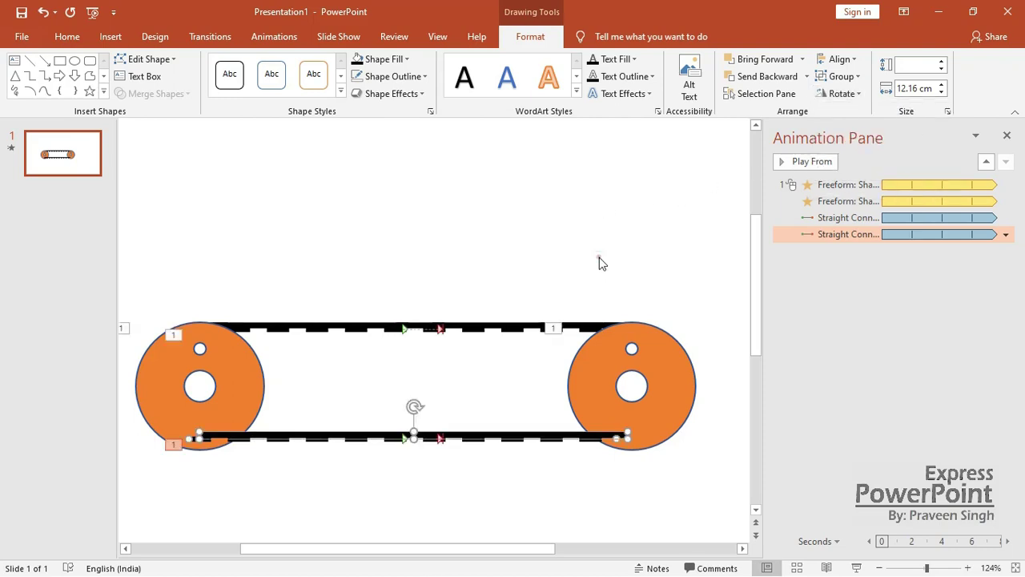
left_click(511, 442)
left_click(612, 435)
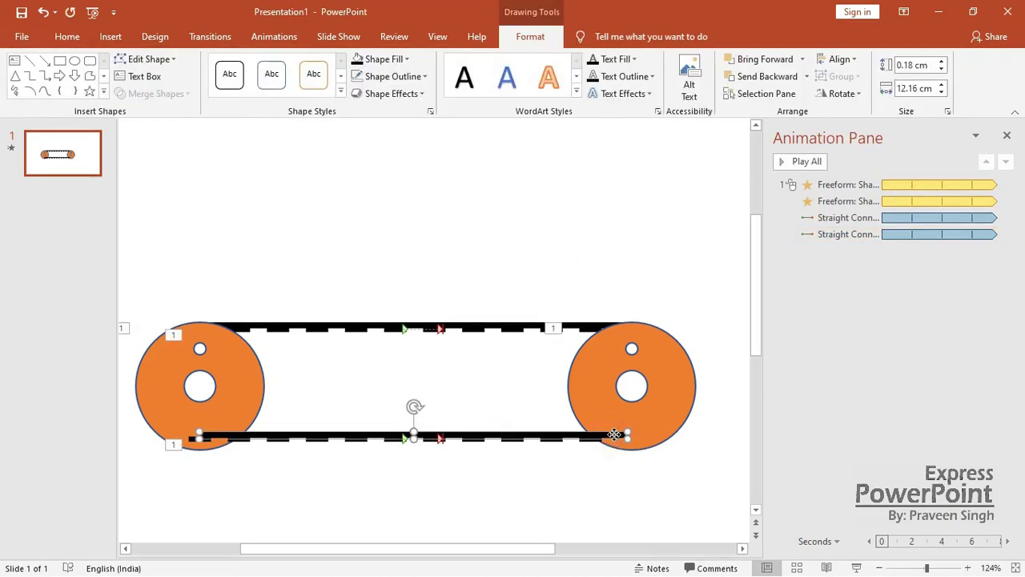
left_click_drag(613, 435, 537, 439)
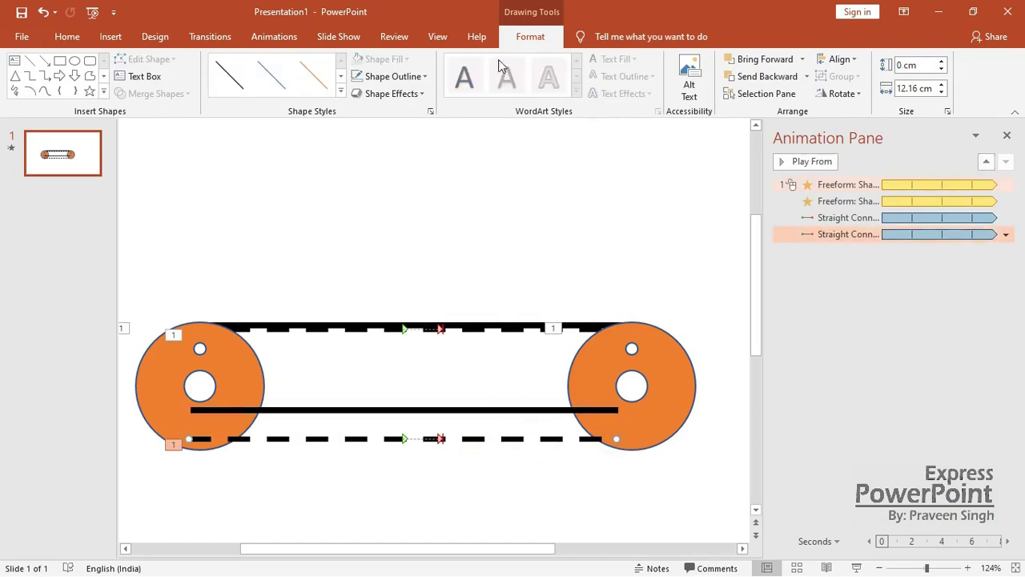
Reverse the bottom dashed line's motion path direction so it runs leftward
left_click(284, 37)
left_click(593, 94)
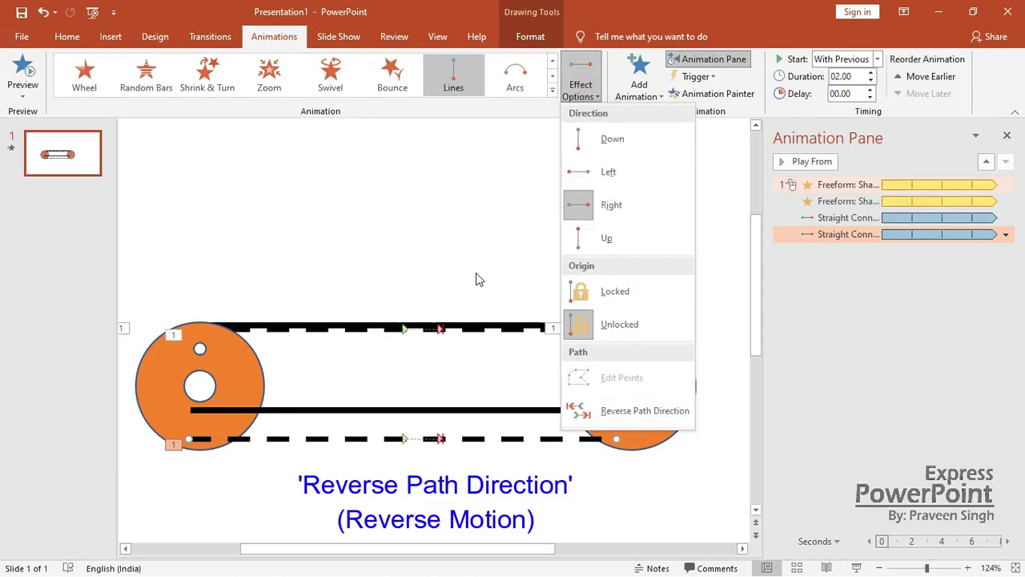
left_click(577, 410)
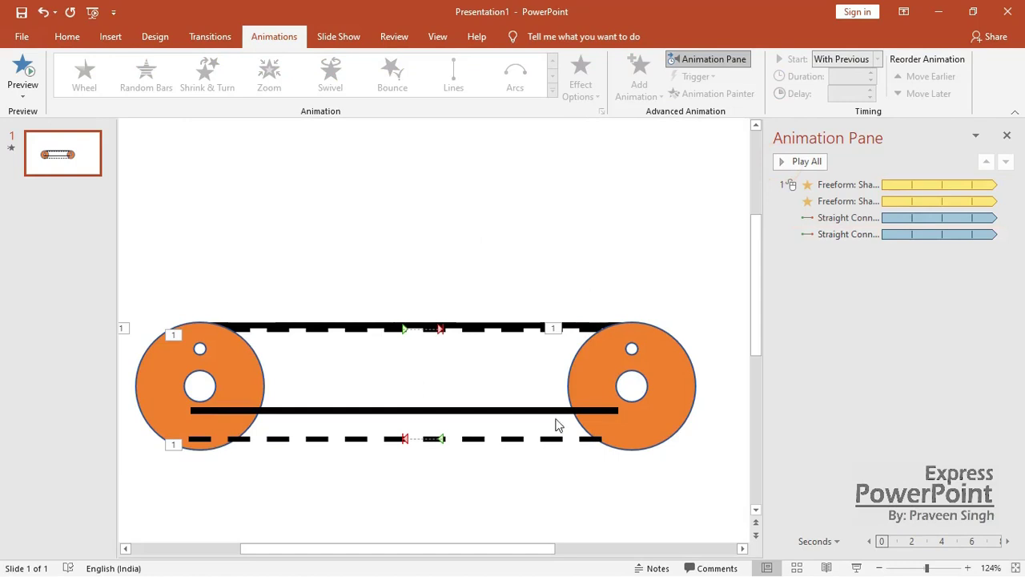
left_click(554, 411)
Shift the bottom dashed belt line slightly right and move the solid black line below the rollers
left_click(544, 440)
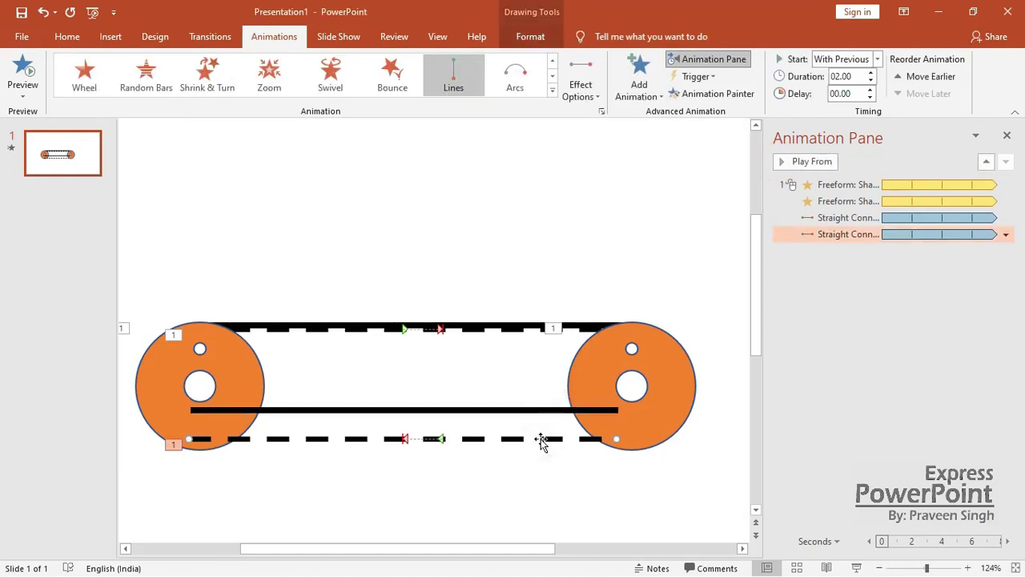
left_click_drag(552, 439, 566, 439)
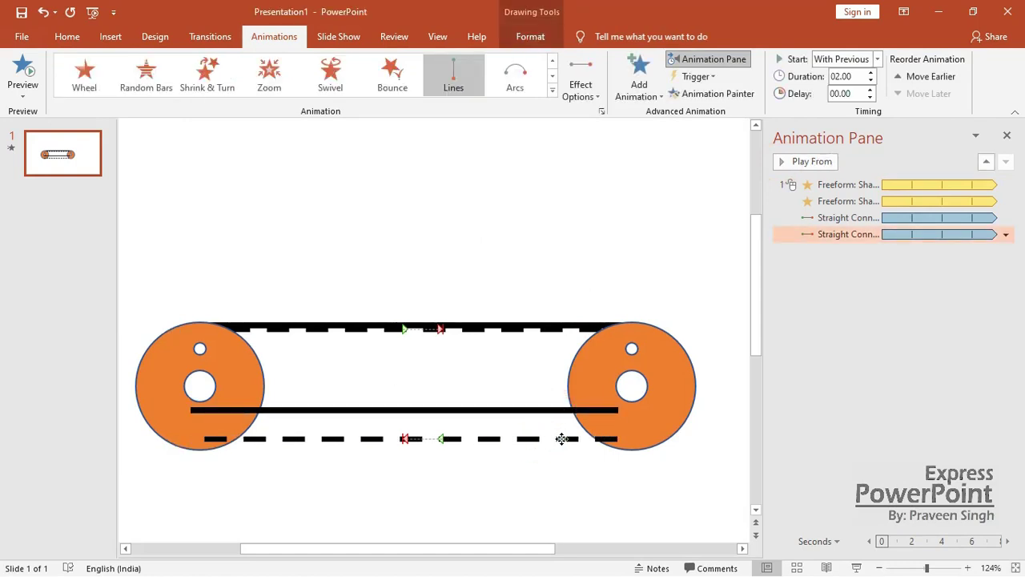
left_click(549, 480)
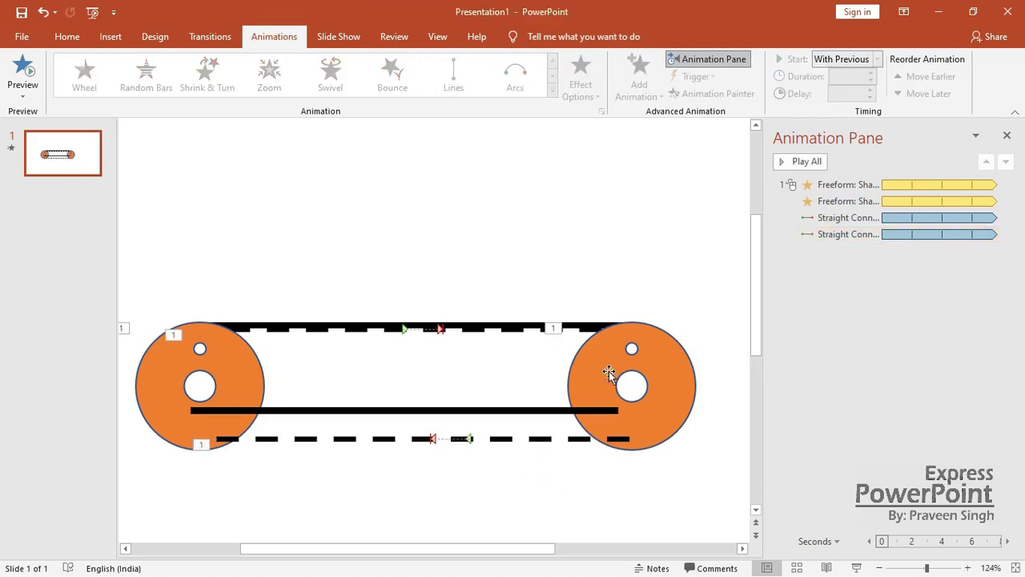
left_click(608, 371)
left_click(535, 414)
left_click_drag(536, 415, 540, 484)
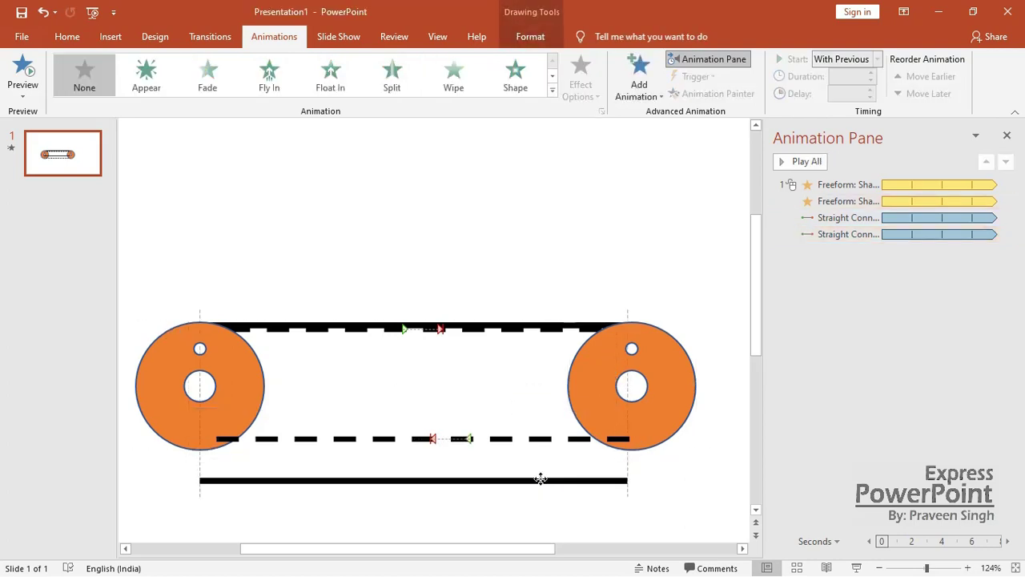
Bring both rollers in front of the belt lines and nudge the lower dashed line slightly down
left_click(577, 401)
left_click(246, 374, "shift")
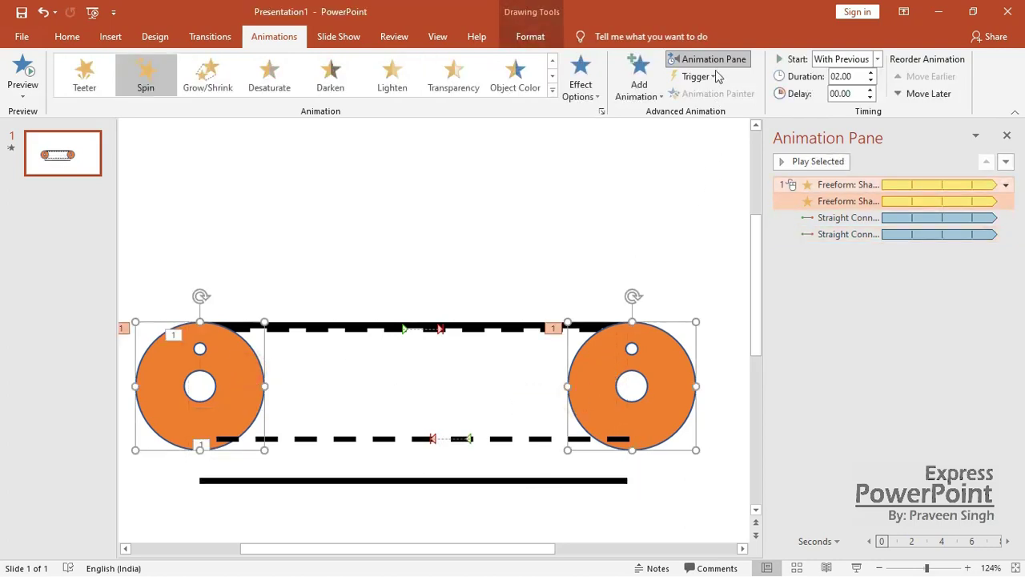
left_click(521, 37)
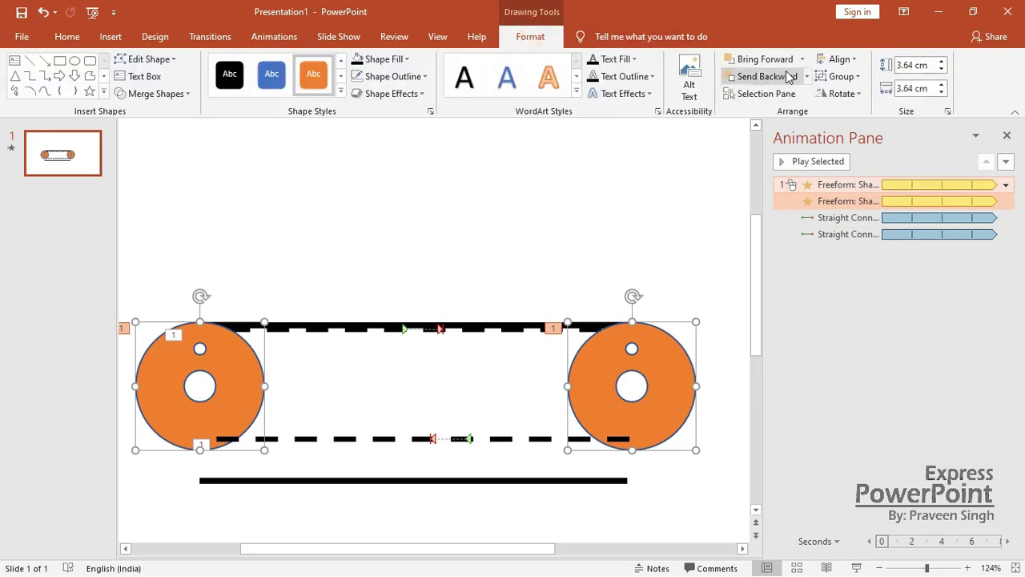
left_click(759, 60)
left_click(597, 193)
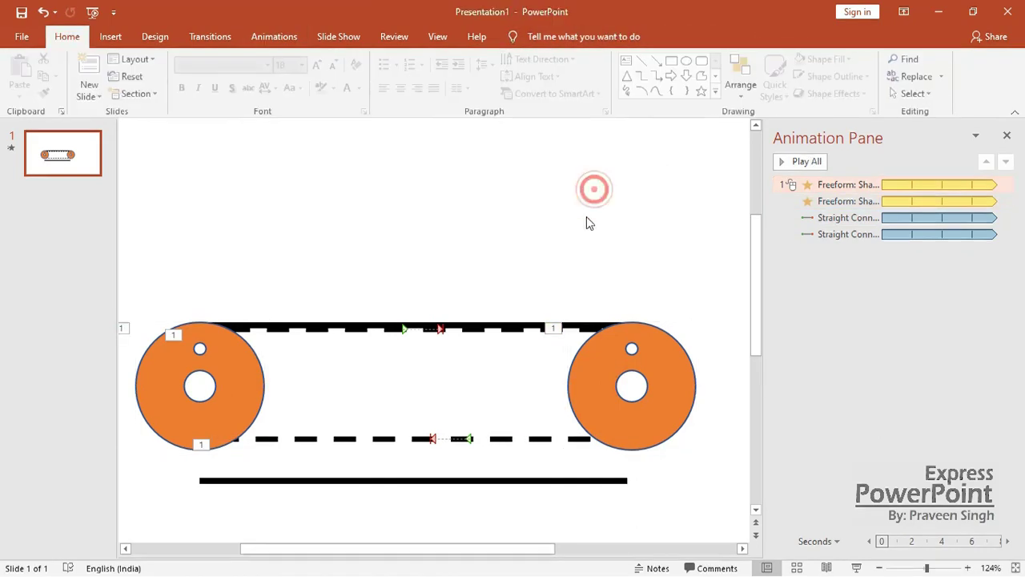
left_click(532, 438)
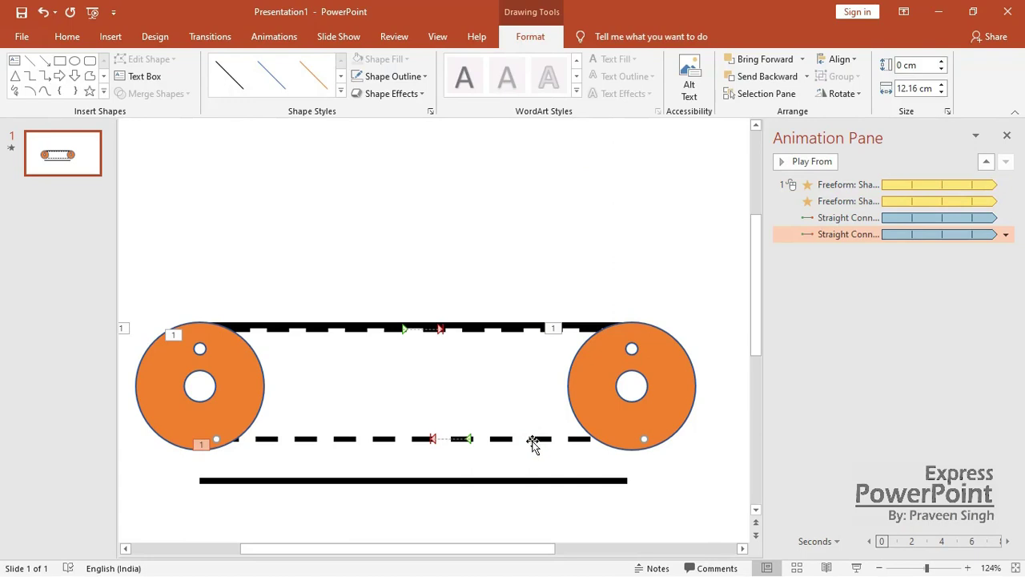
left_click_drag(534, 441, 534, 443)
left_click(638, 222)
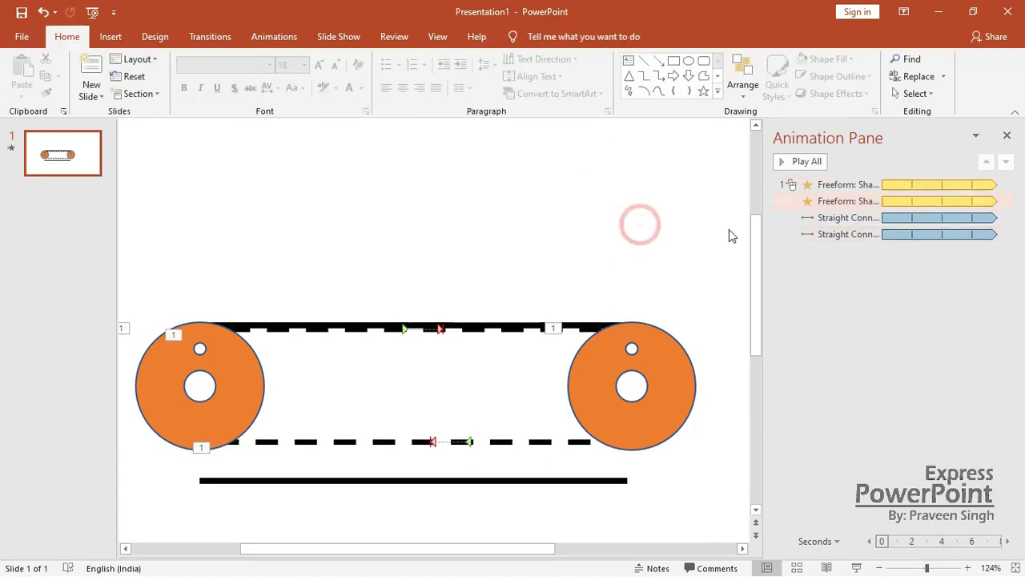
left_click(778, 163)
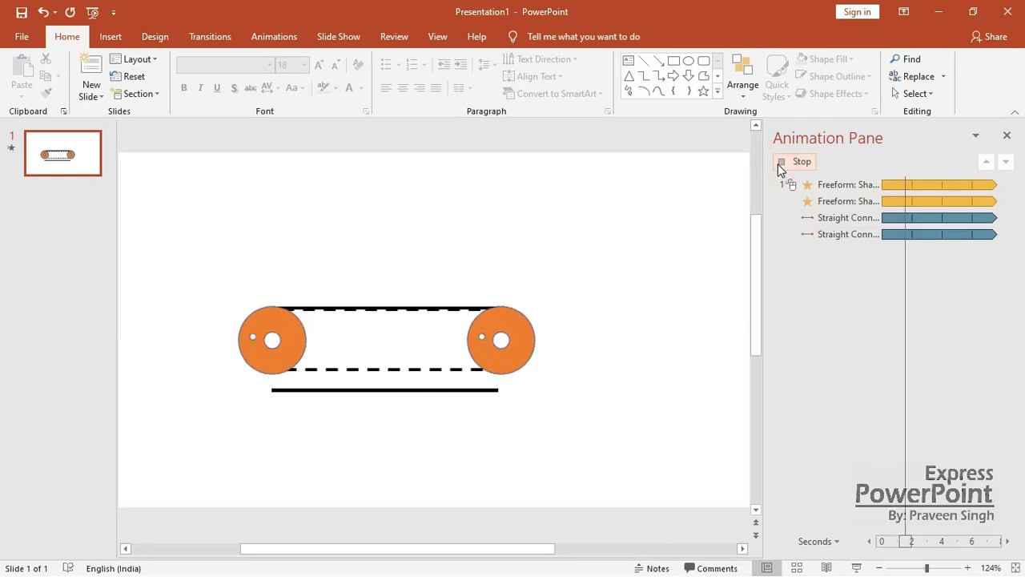
left_click(778, 164)
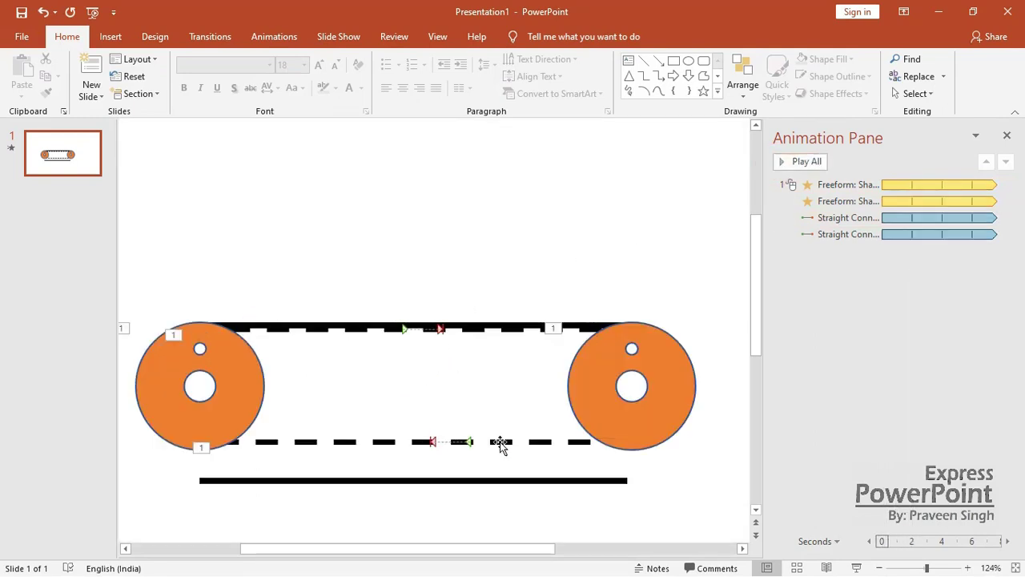
left_click(500, 445)
left_click(670, 251)
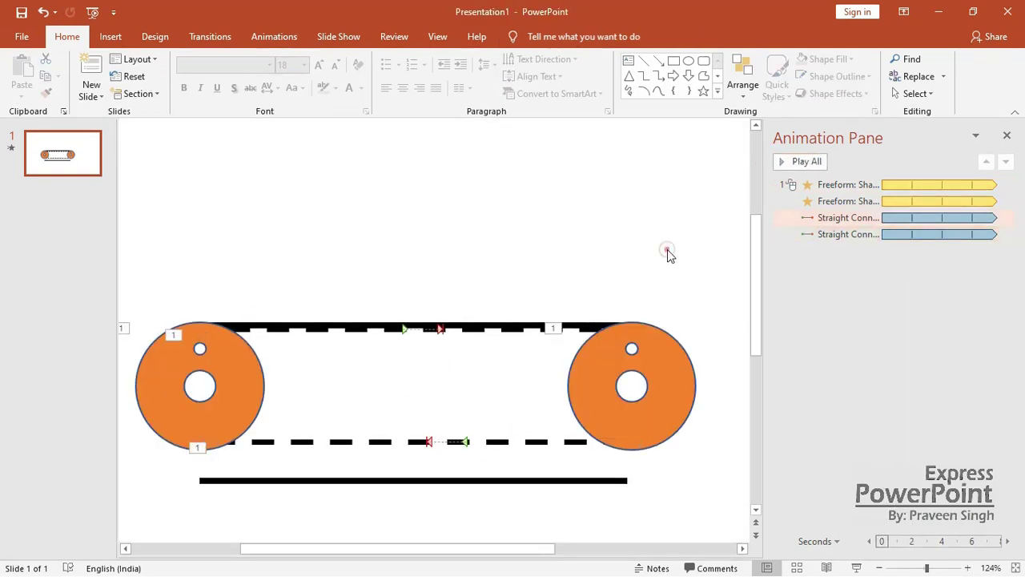
left_click(777, 161)
left_click(522, 443)
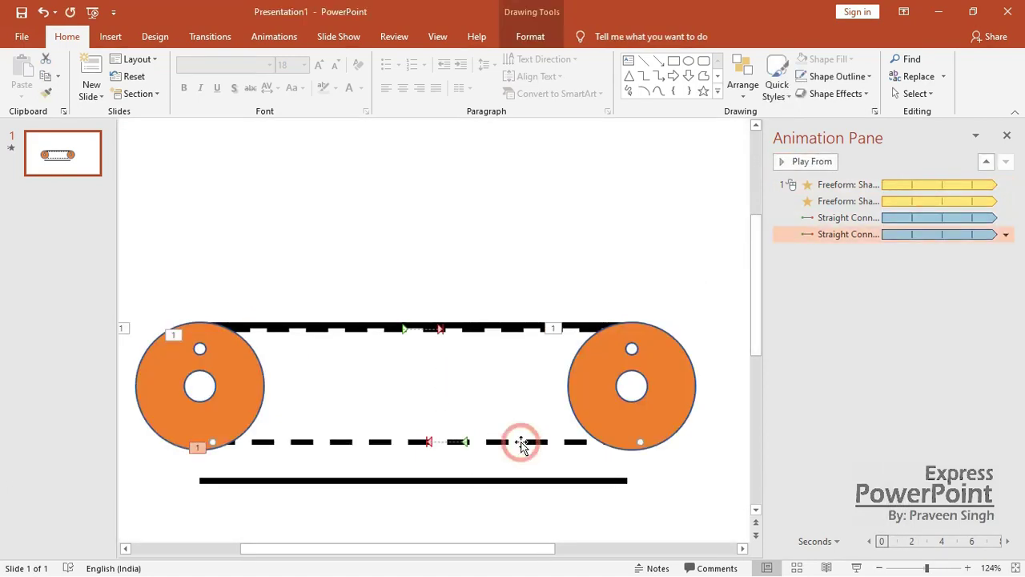
left_click(615, 206)
left_click(856, 568)
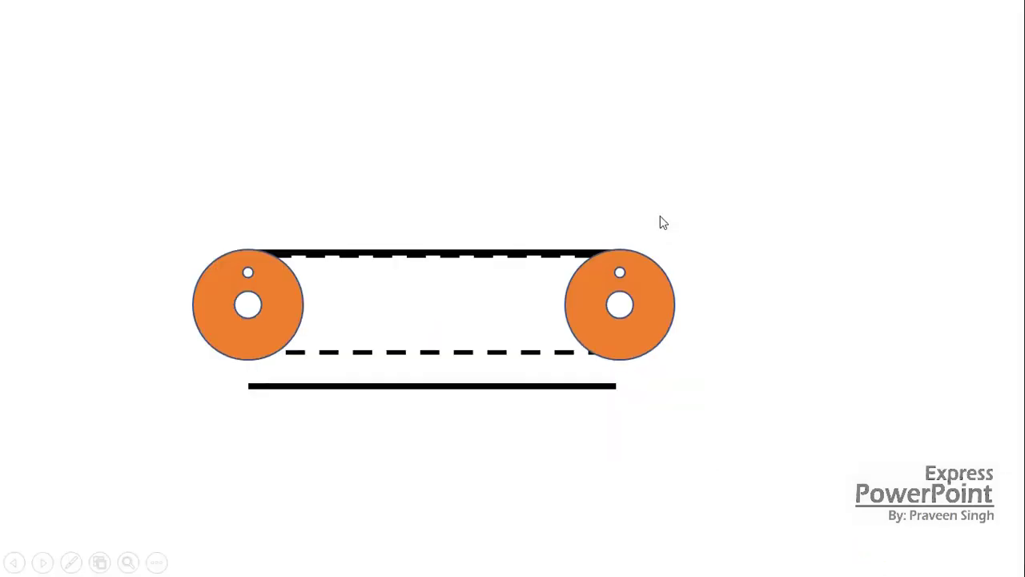
left_click(670, 207)
left_click(669, 207)
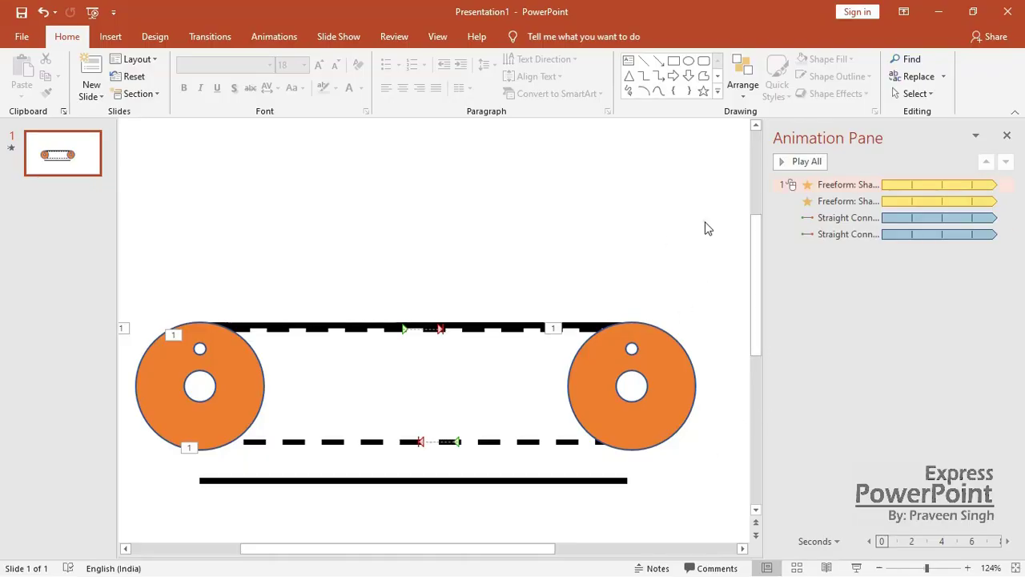
left_click(856, 567)
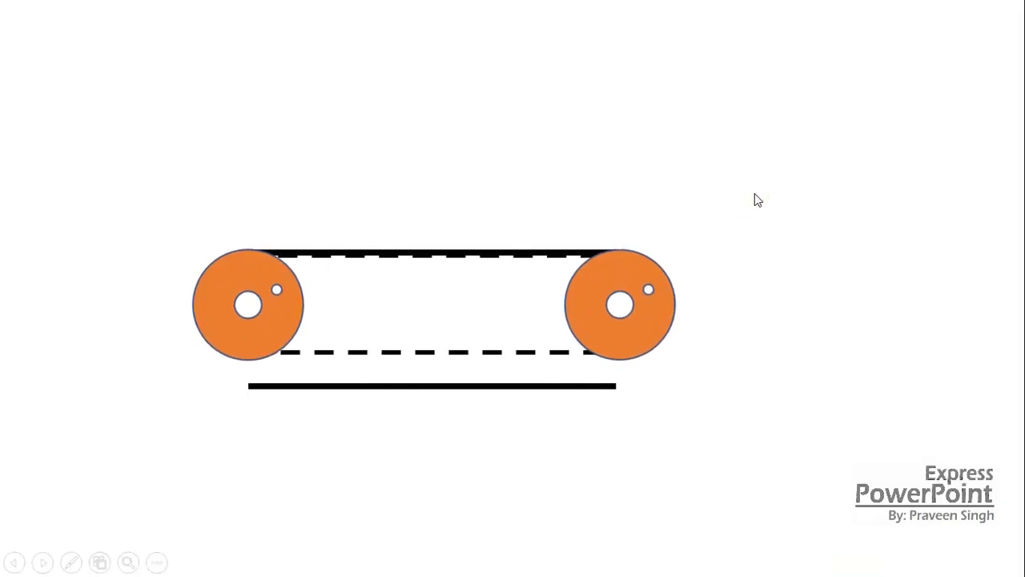
key("Escape")
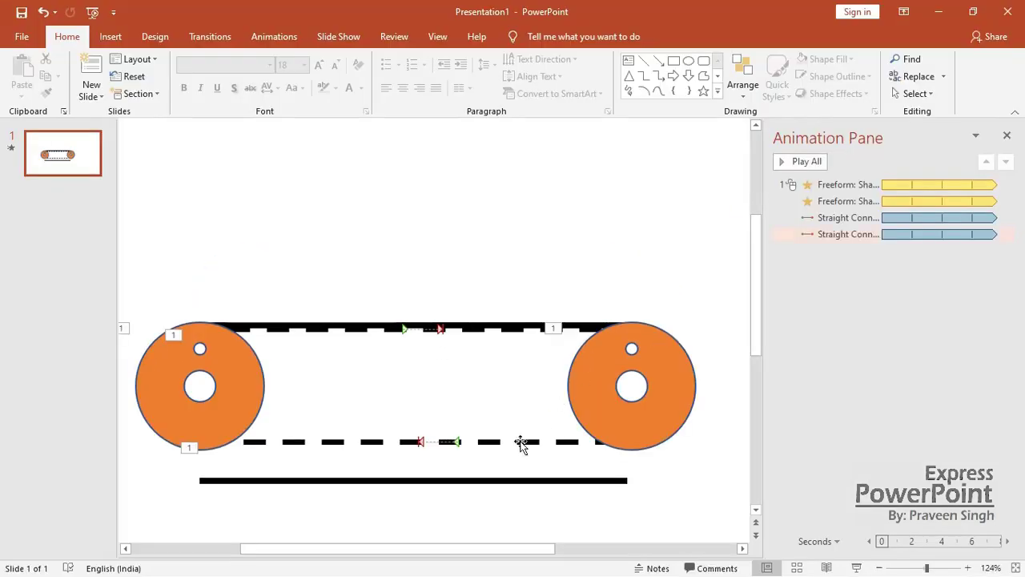
left_click(488, 483)
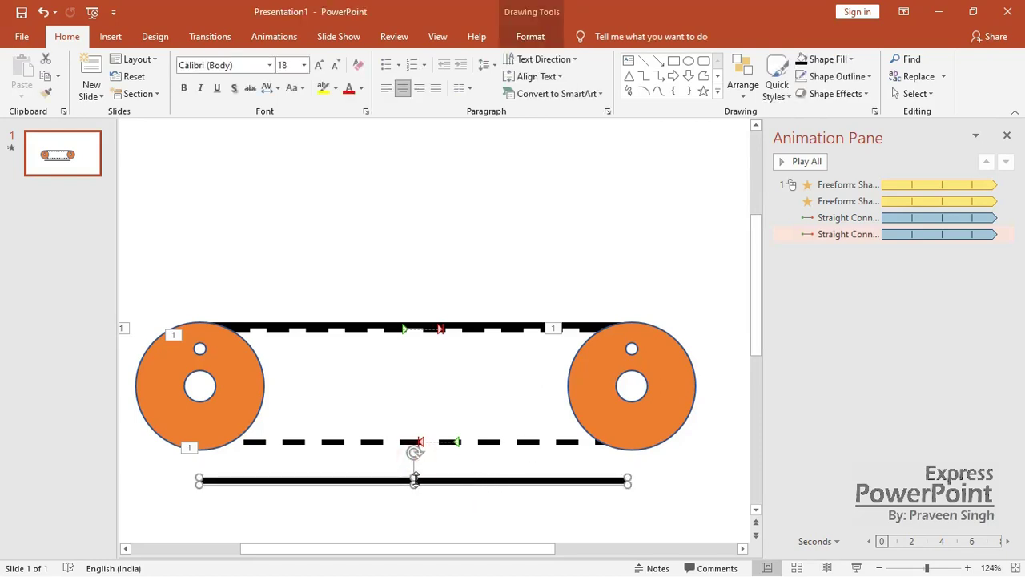
Stretch the bottom line up into a thick black band and bring both rollers forward
mouse_move(415, 479)
left_mouse_down()
mouse_move(421, 451)
mouse_move(409, 443)
left_mouse_up()
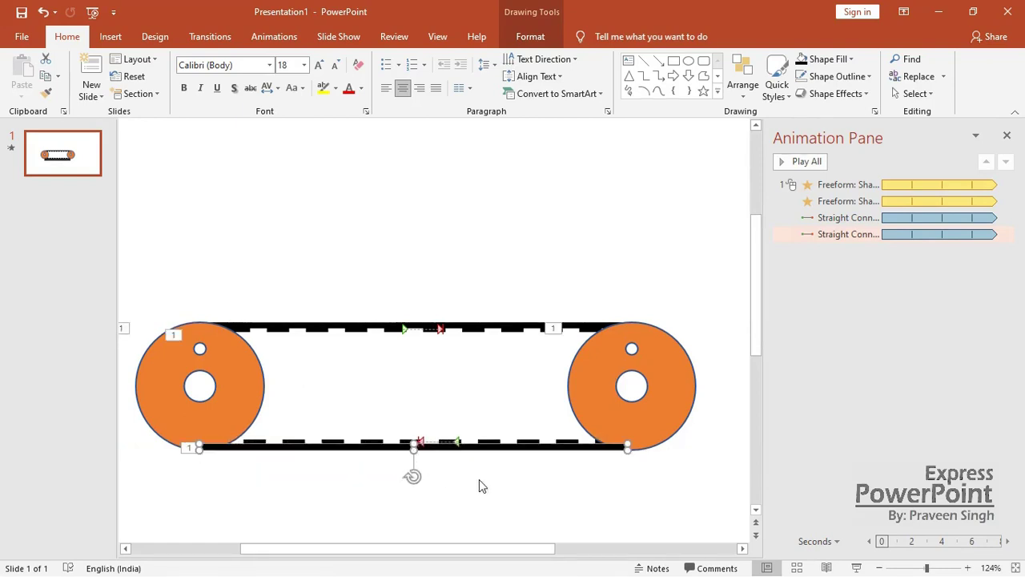
left_click(615, 420)
left_click(255, 393, "shift")
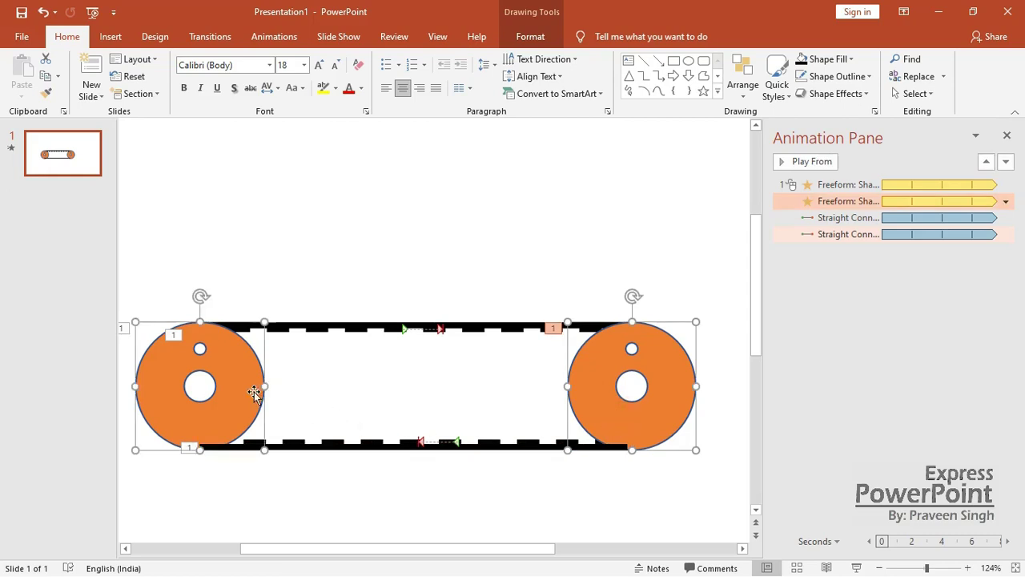
left_click(530, 37)
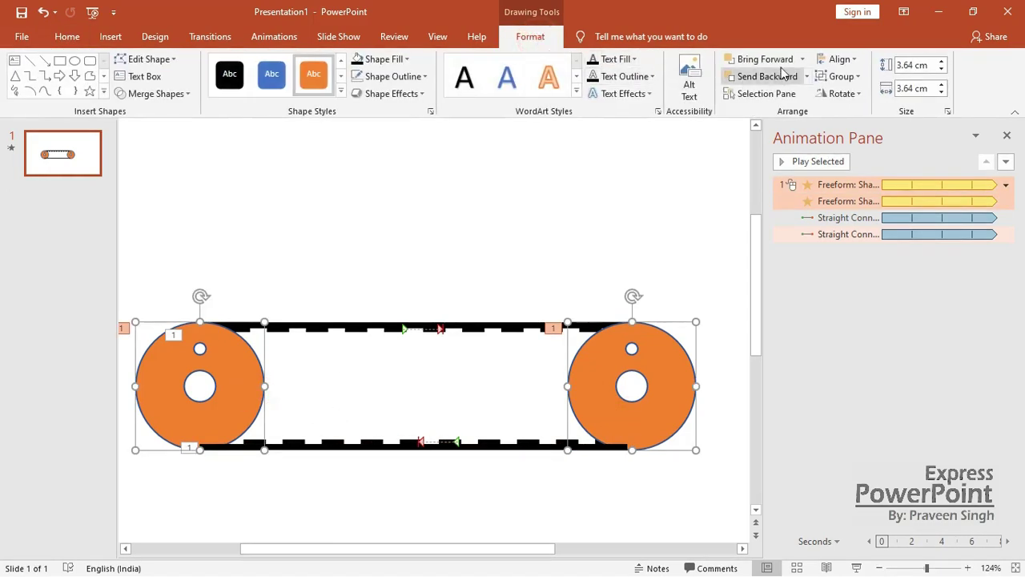
left_click(562, 182)
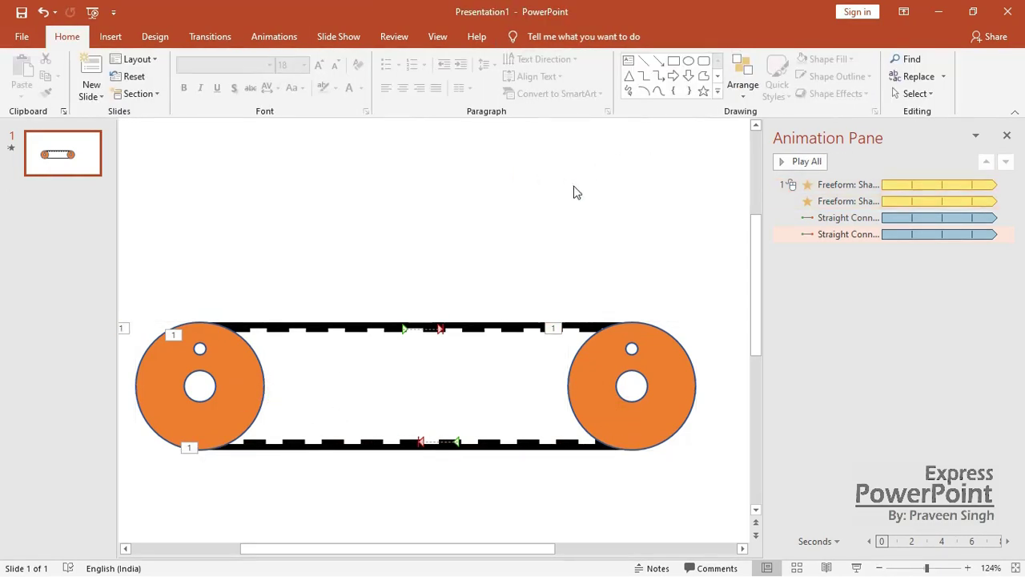
left_click(856, 568)
left_click(732, 193)
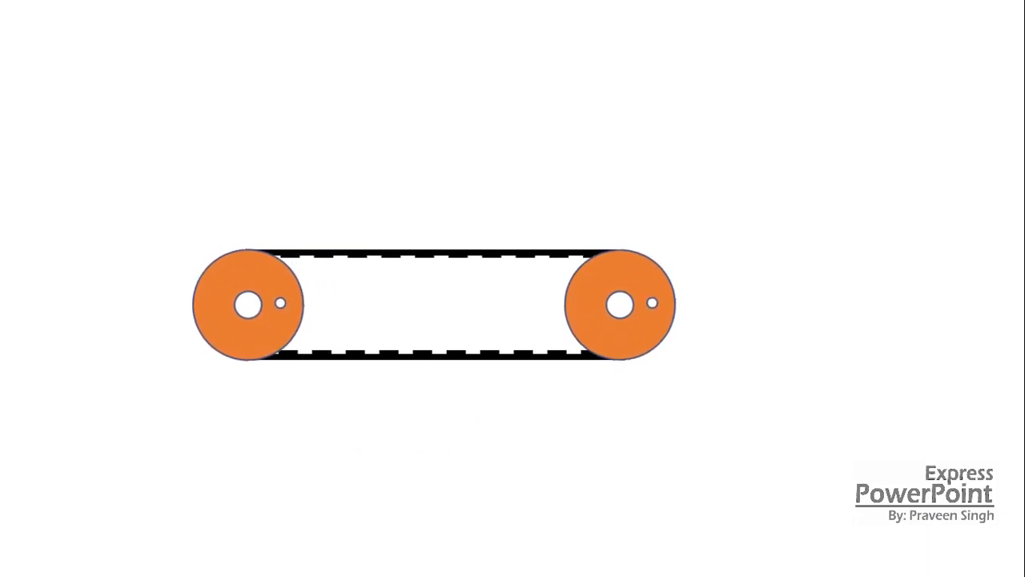
key("Escape")
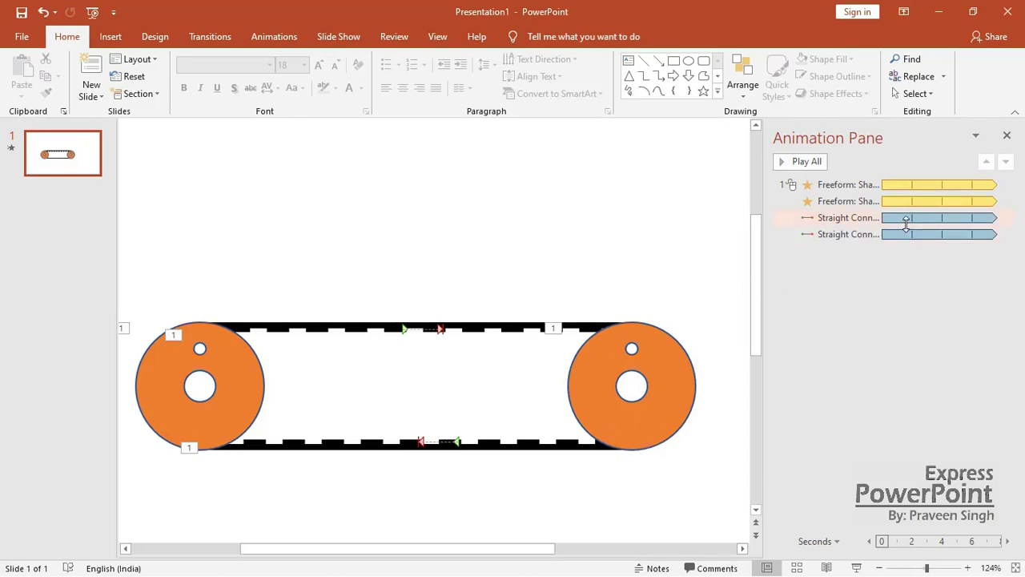
Shorten the top belt line's motion duration and check the belt speed in a slide show
left_click(911, 218)
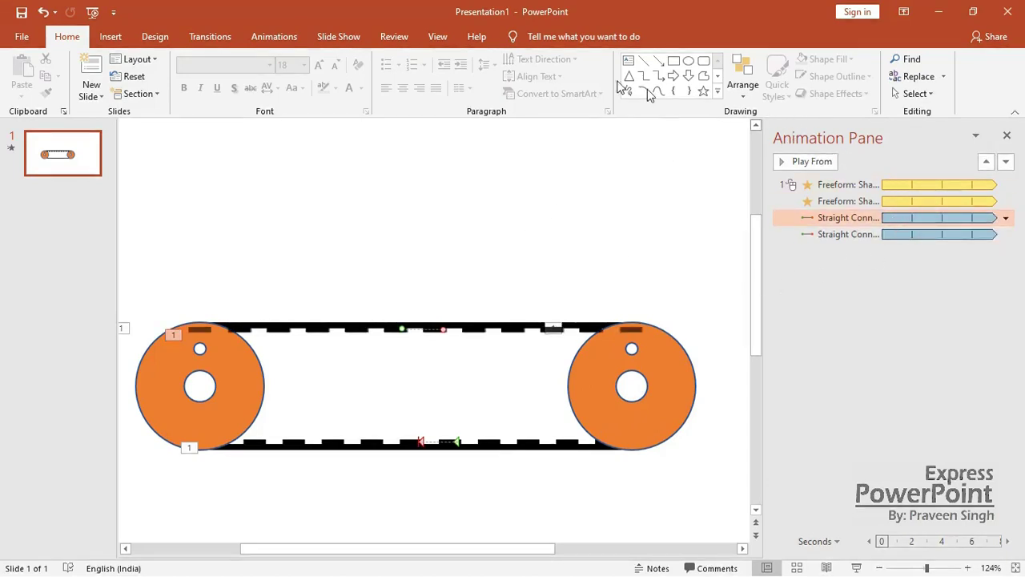
left_click(277, 37)
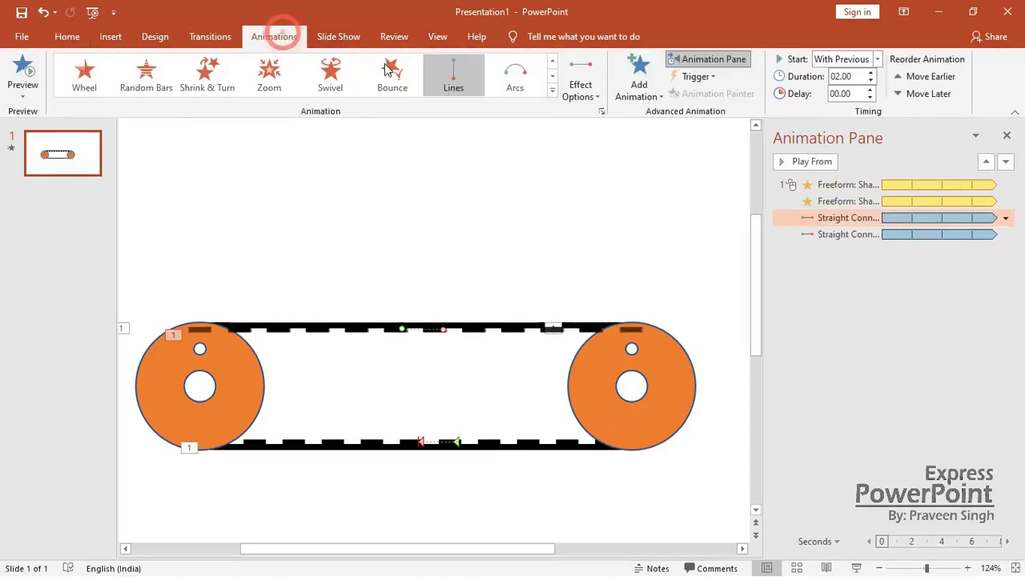
left_click(872, 80)
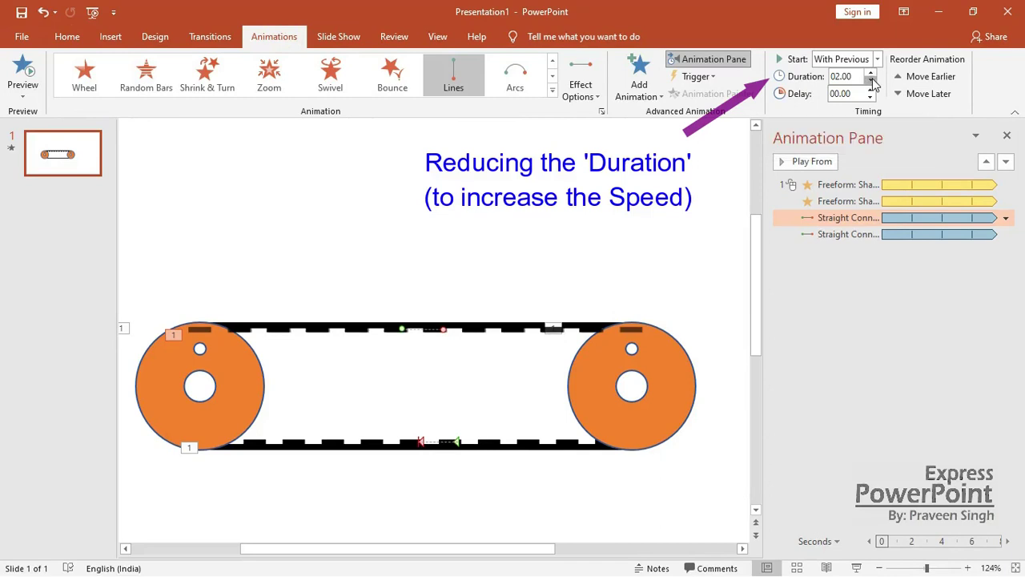
left_click(891, 234)
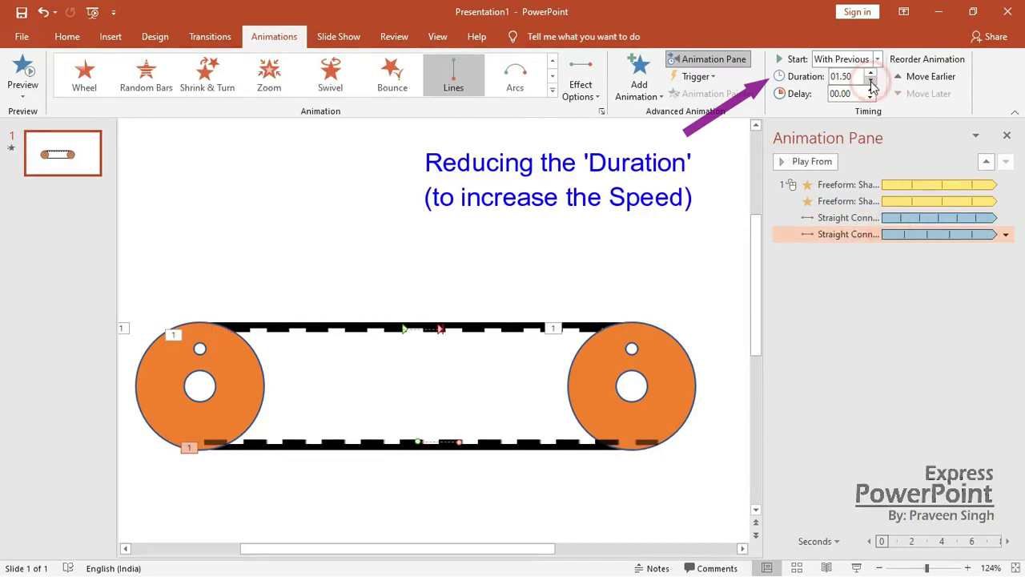
left_click(721, 234)
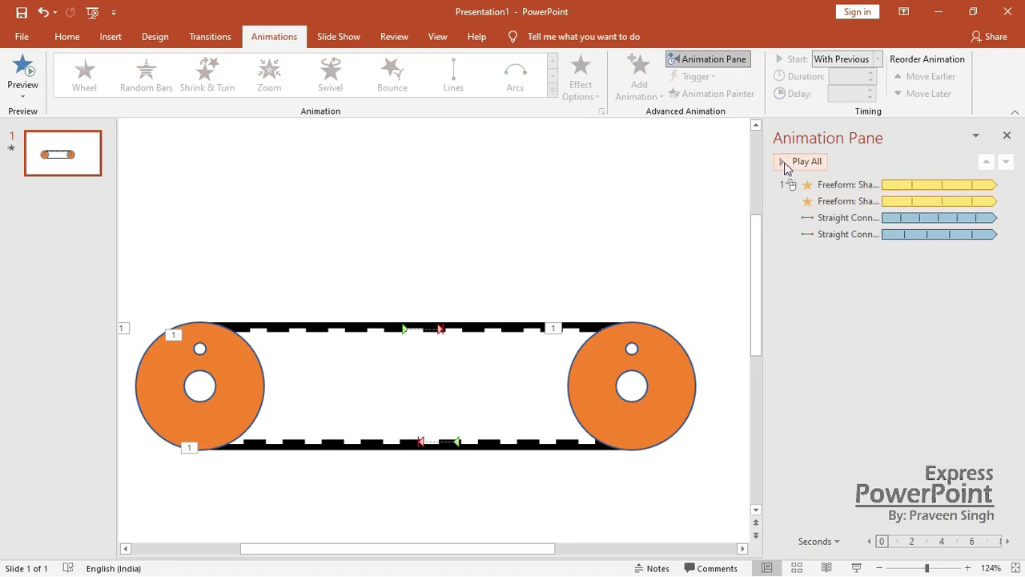
left_click(856, 568)
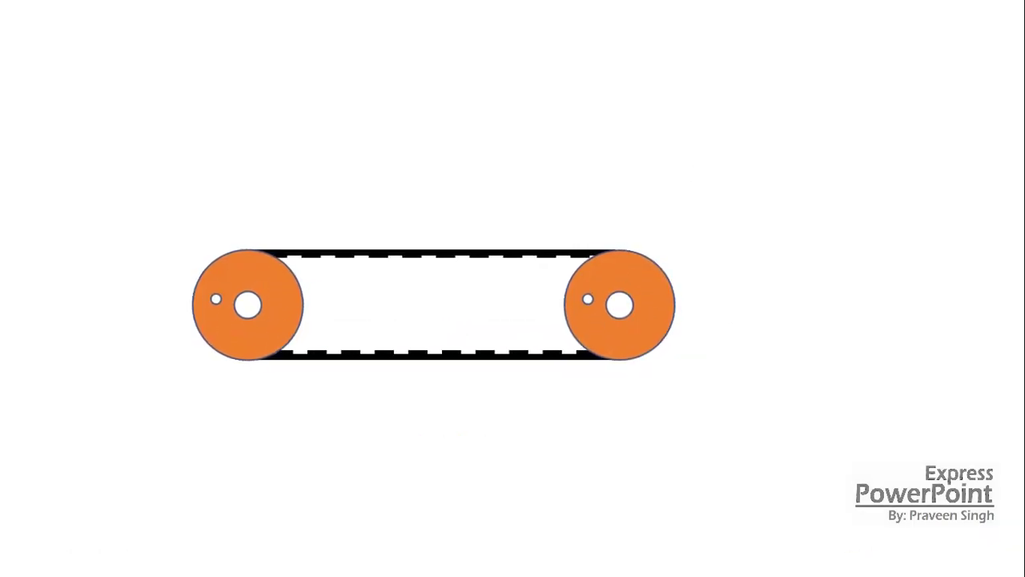
key("Escape")
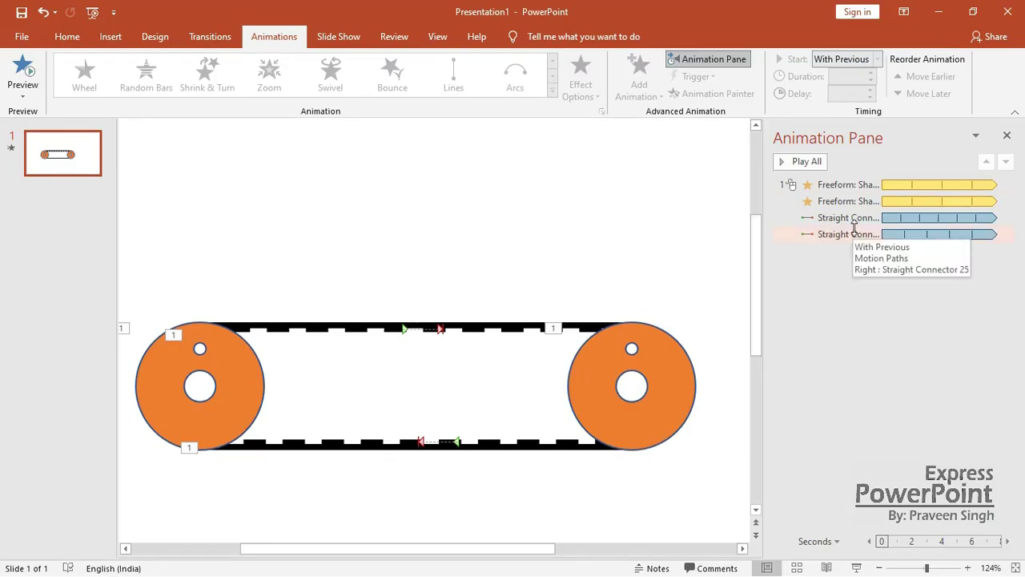
Shorten the top belt animation further and run the slide show again
left_click(853, 218)
left_click(870, 73)
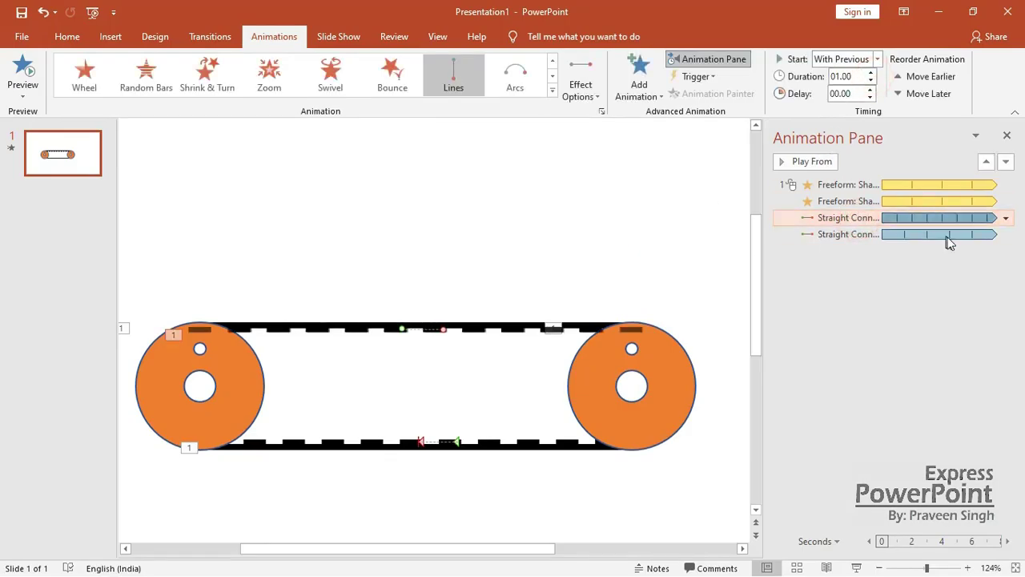
left_click(949, 235)
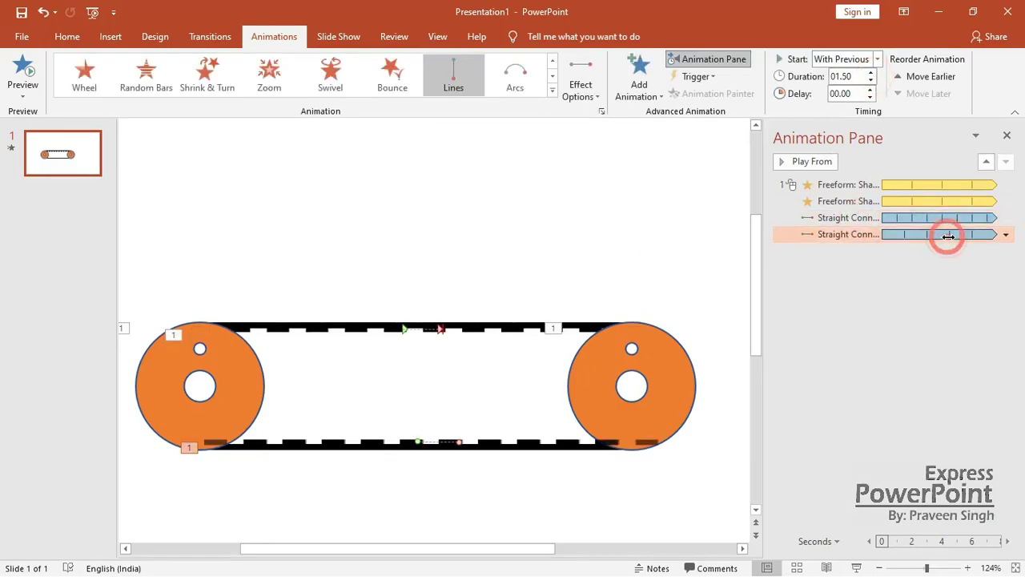
left_click(653, 266)
left_click(857, 568)
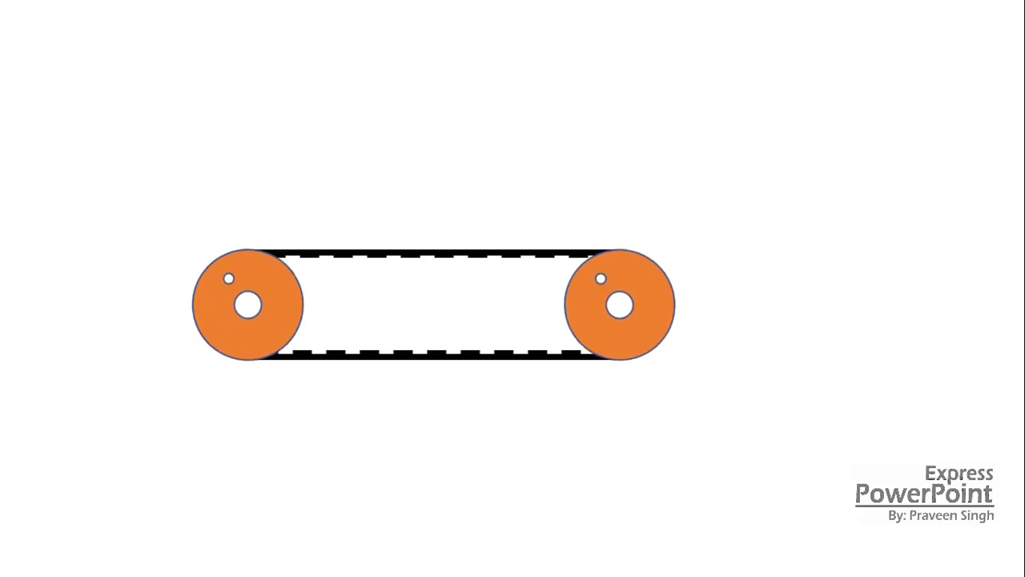
key("Escape")
Reduce the last belt-line animation to 0.75 seconds and preview it full-screen
left_click(912, 231)
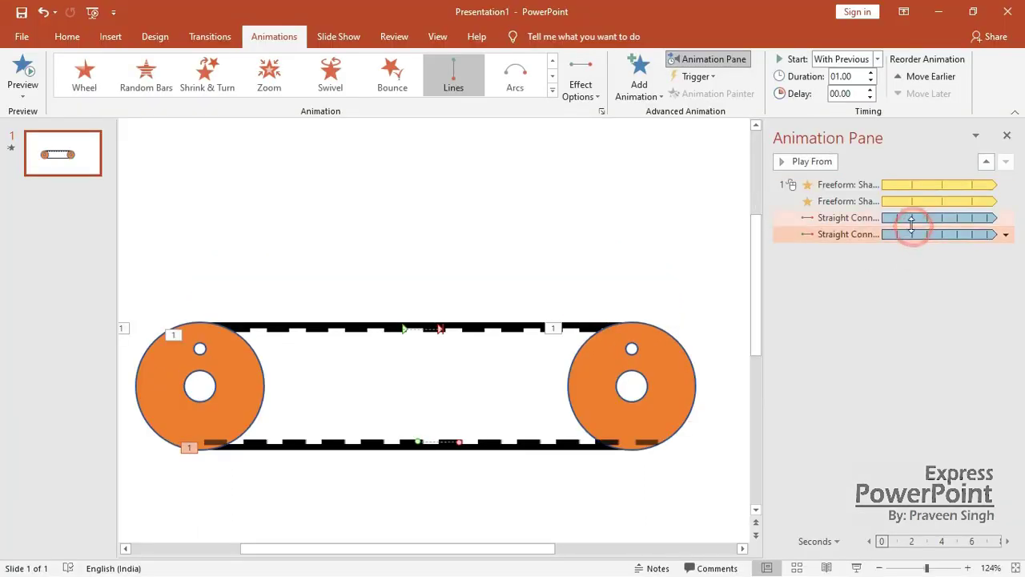
left_click(871, 80)
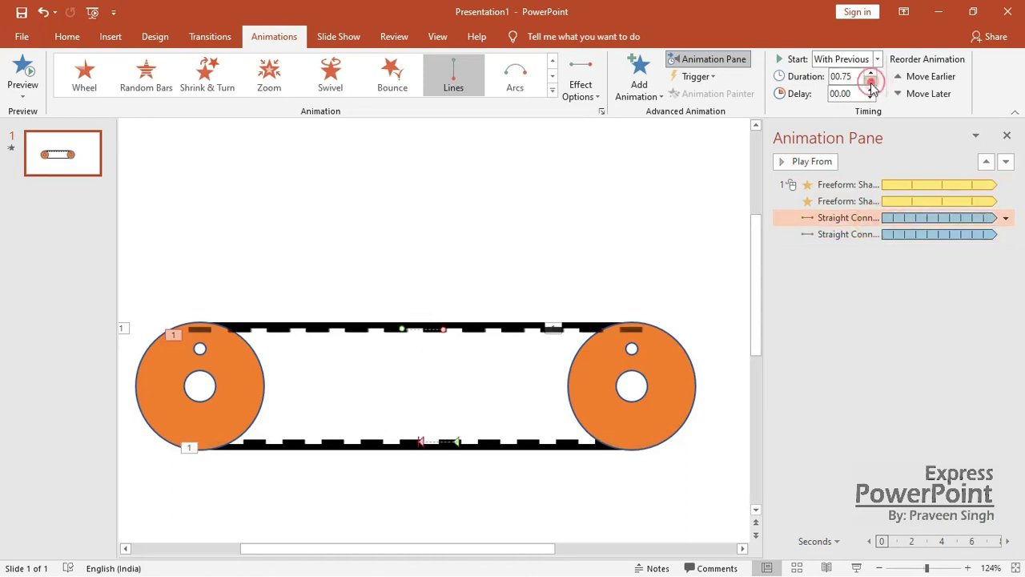
left_click(659, 223)
left_click(855, 568)
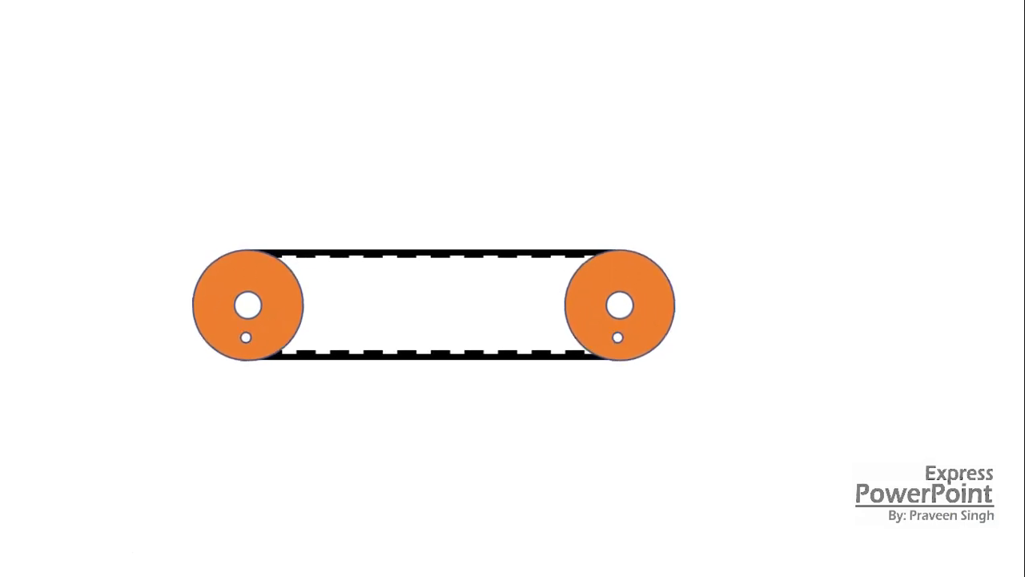
key("Escape")
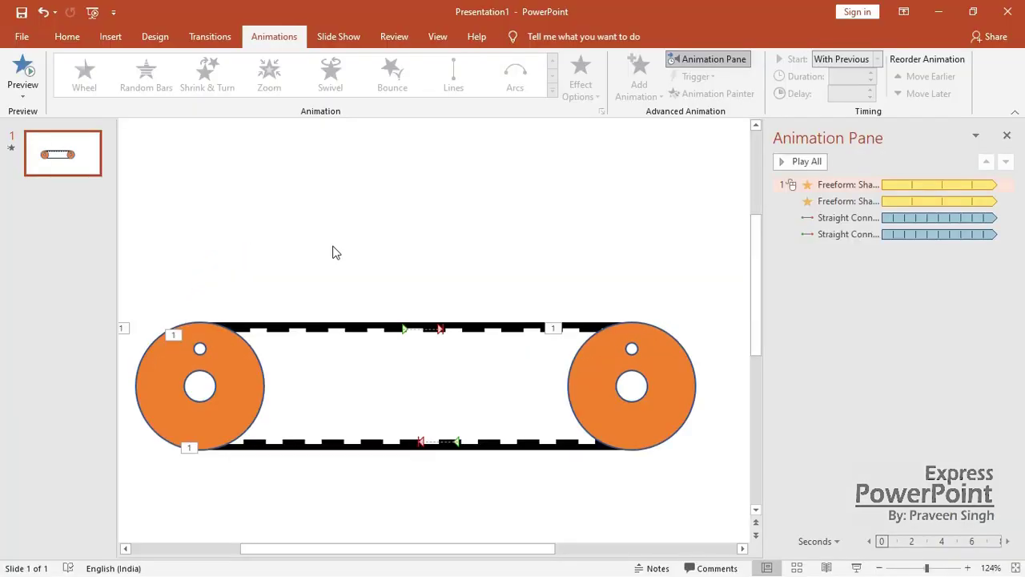
Draw a small rounded square above the belt
left_click(111, 36)
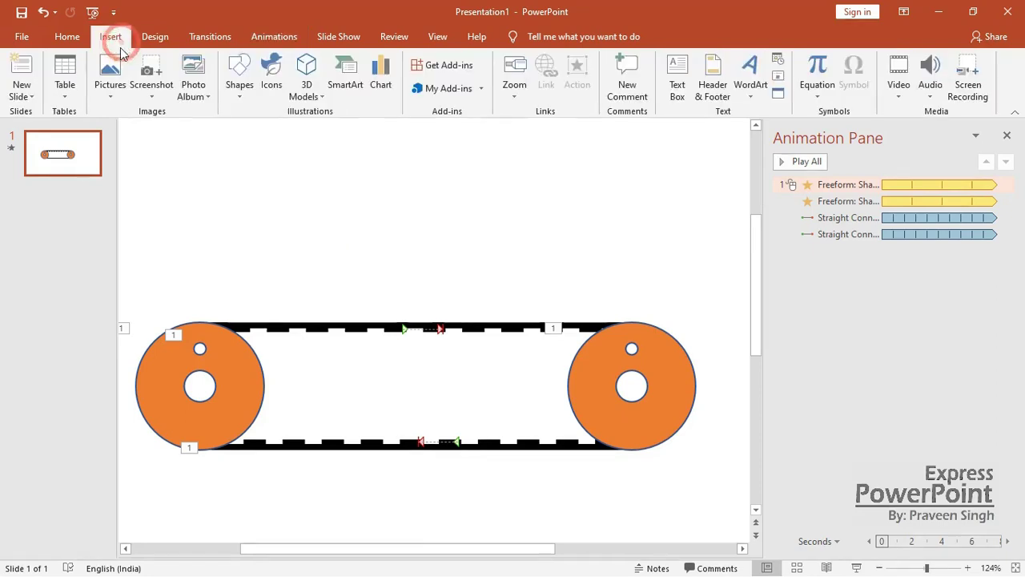
left_click(235, 88)
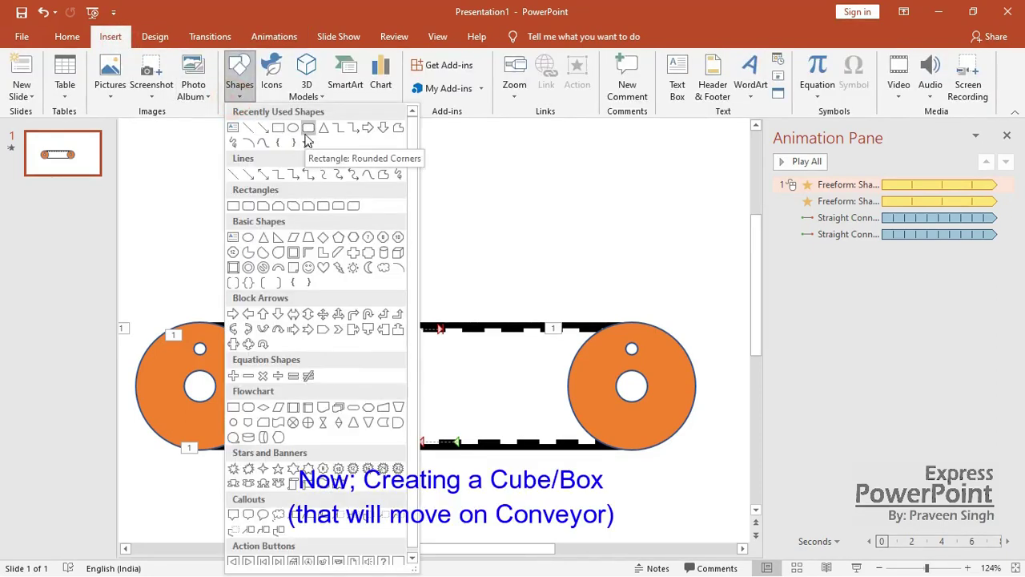
left_click(307, 133)
left_click_drag(250, 215, 300, 269)
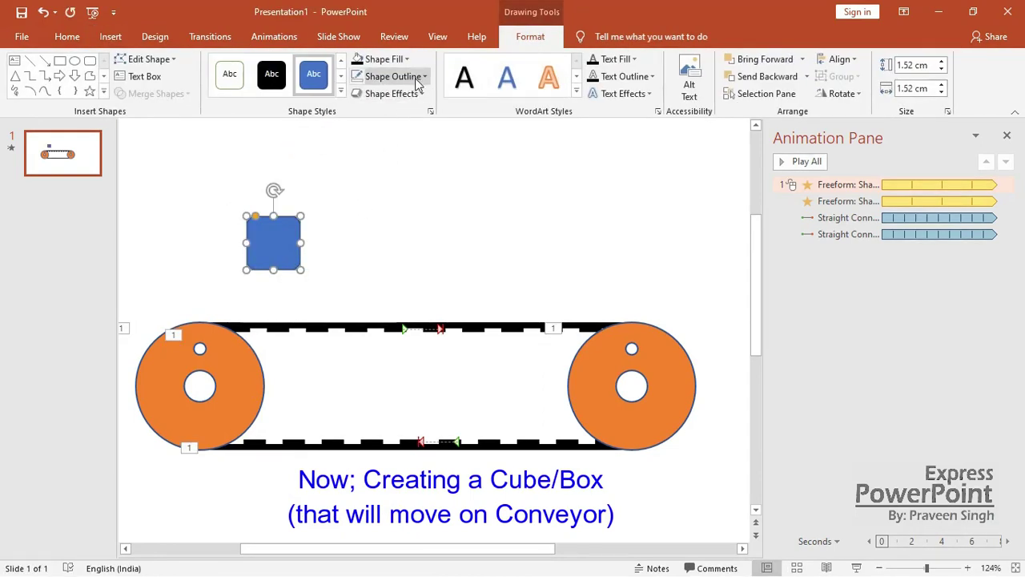
Fill the square red with a black outline and place it on the belt above the left roller
left_click(397, 59)
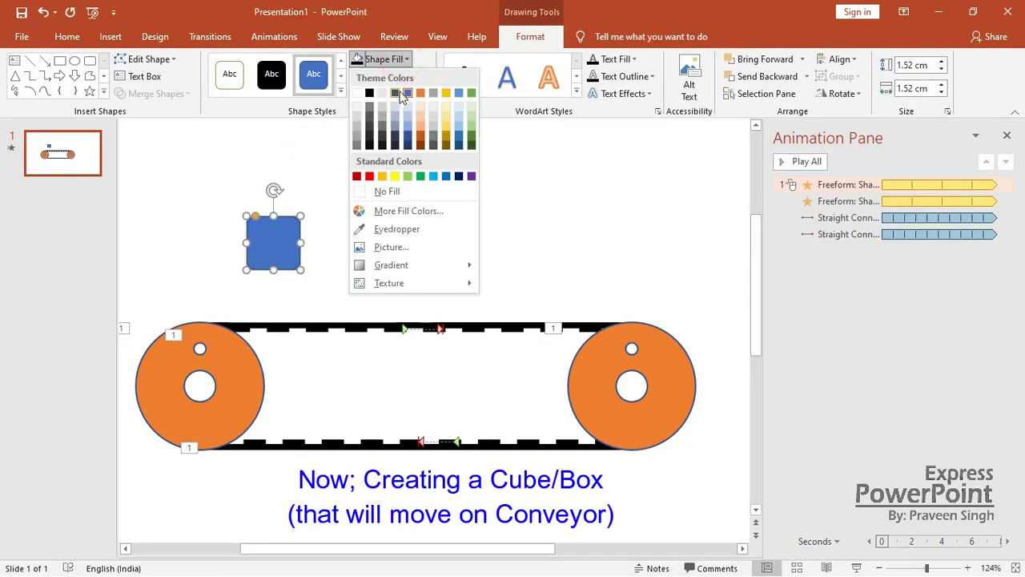
left_click(369, 176)
left_click(425, 76)
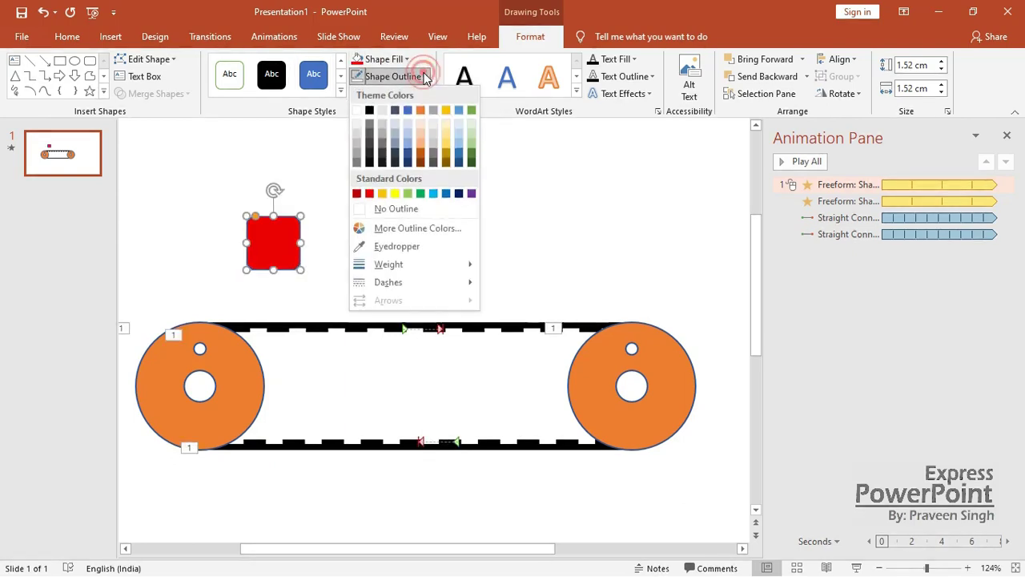
left_click(369, 111)
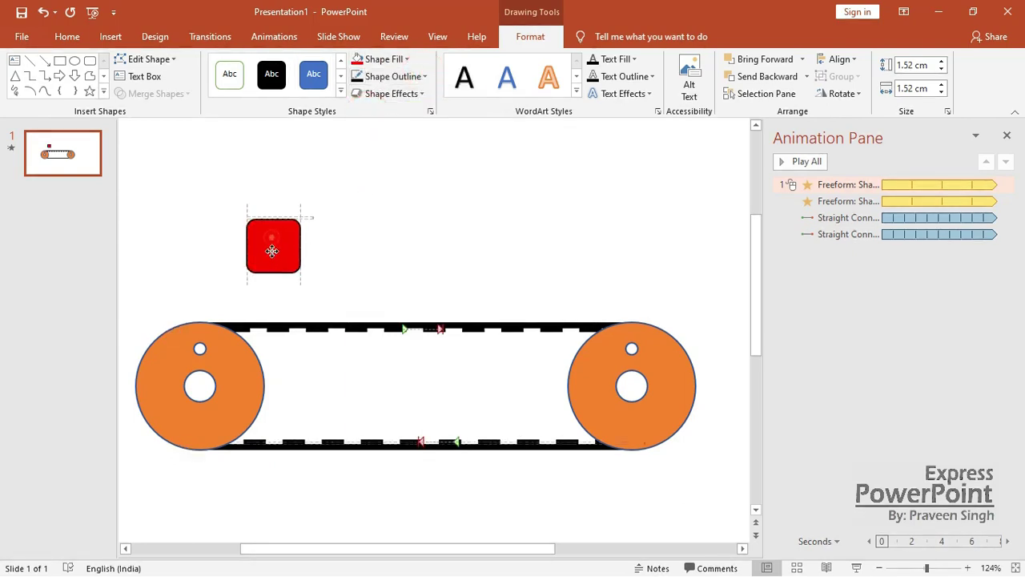
left_click_drag(275, 245, 249, 292)
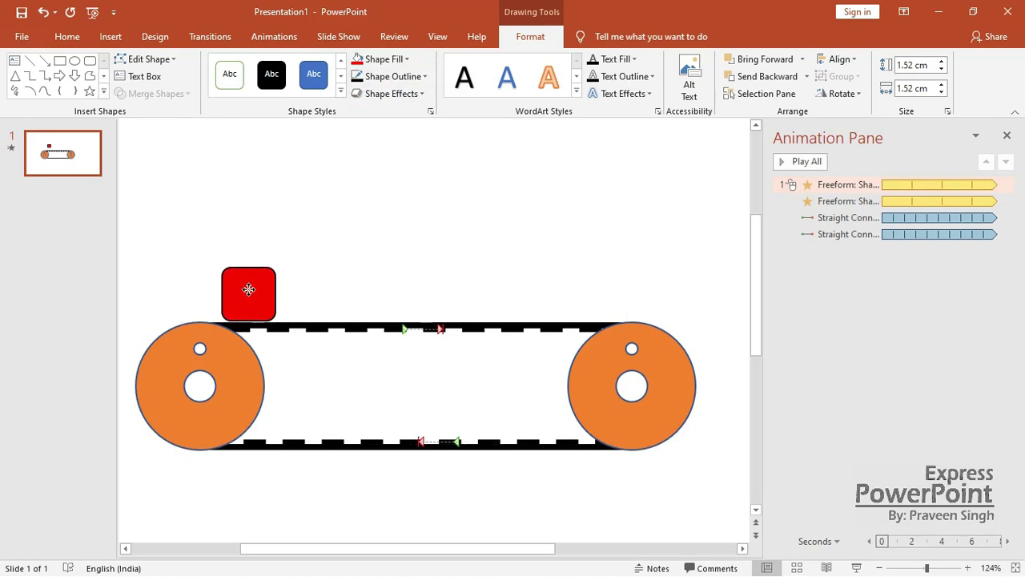
left_click(369, 275)
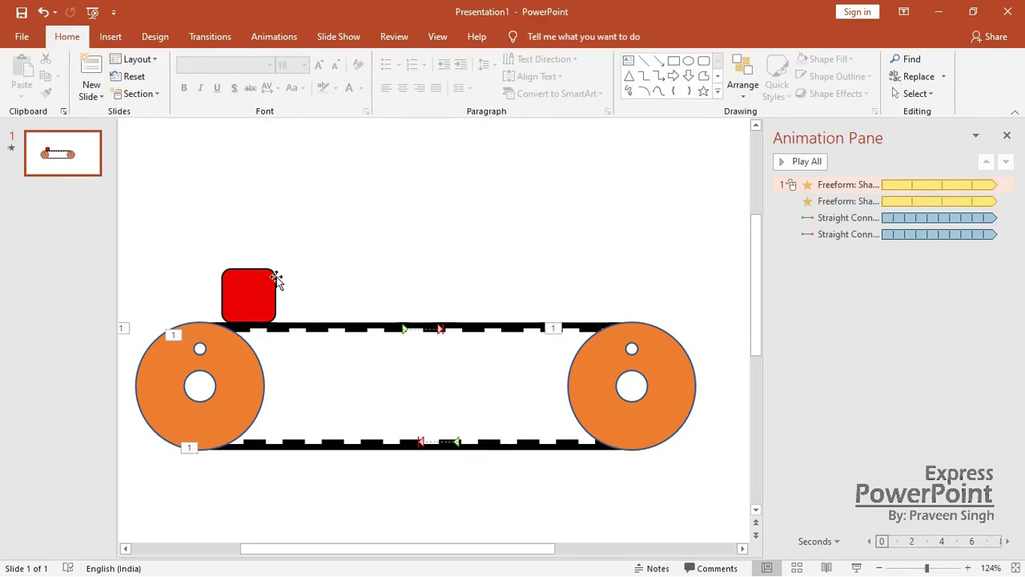
left_click(270, 286)
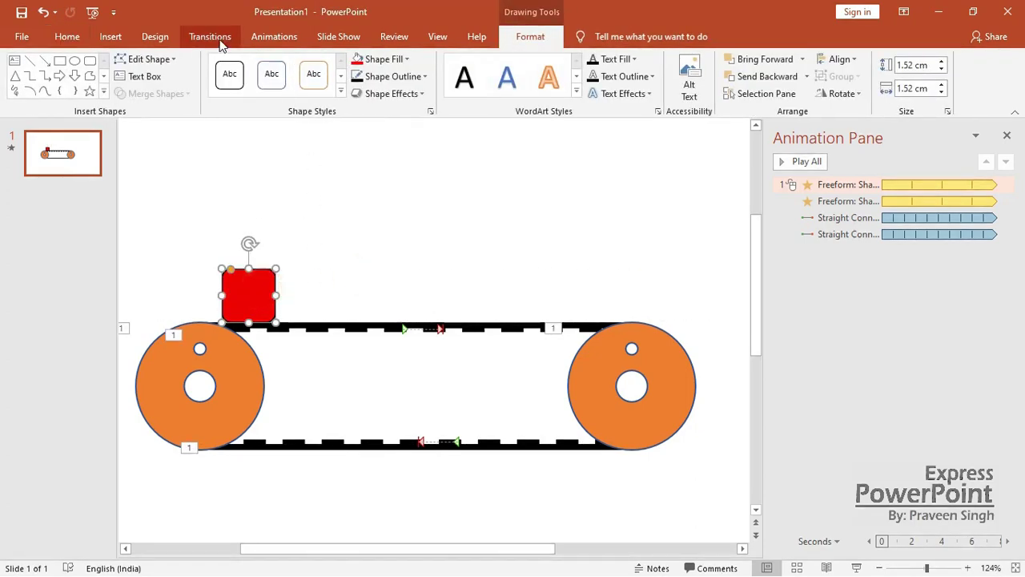
Give the red square a Fly In entrance, With Previous, 1-second delay and 1-second duration
left_click(264, 37)
left_click(269, 74)
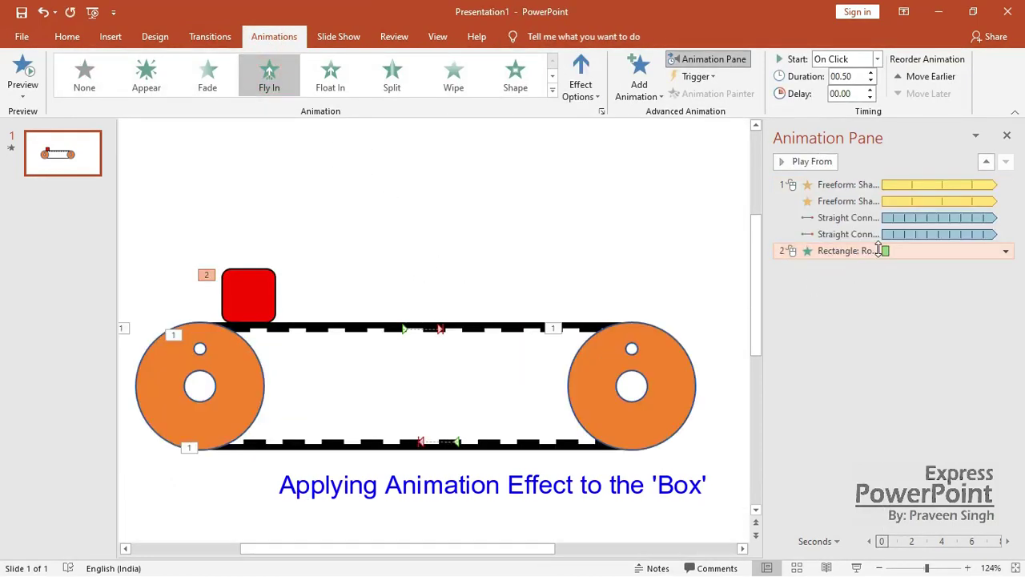
left_click(1005, 251)
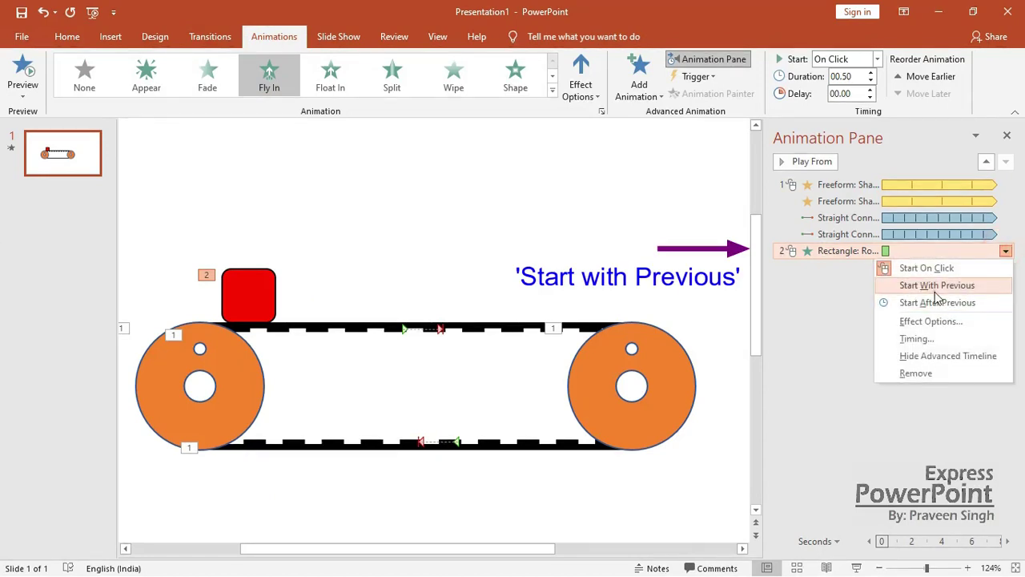
left_click(934, 287)
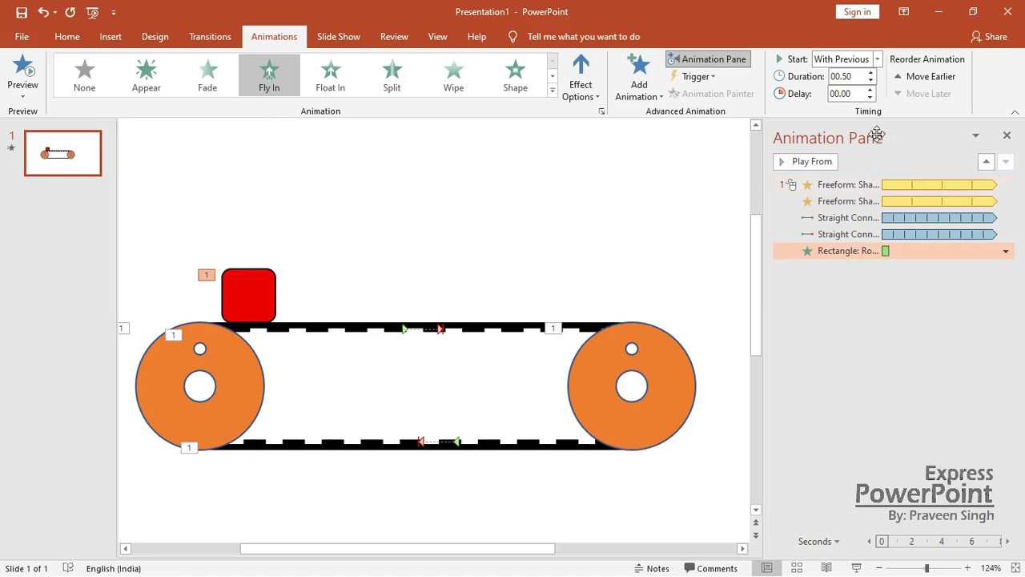
left_click(871, 90)
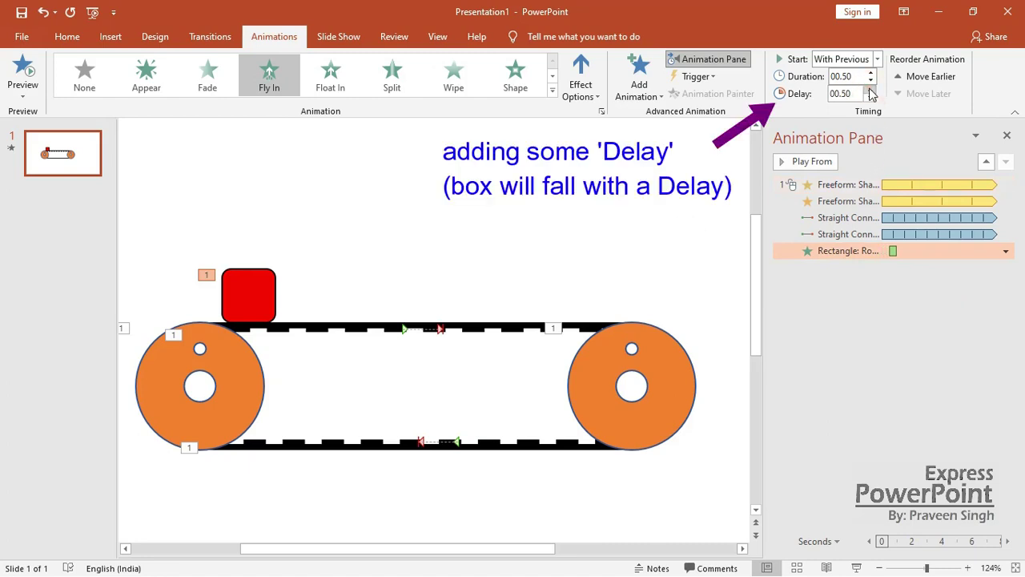
left_click(870, 90)
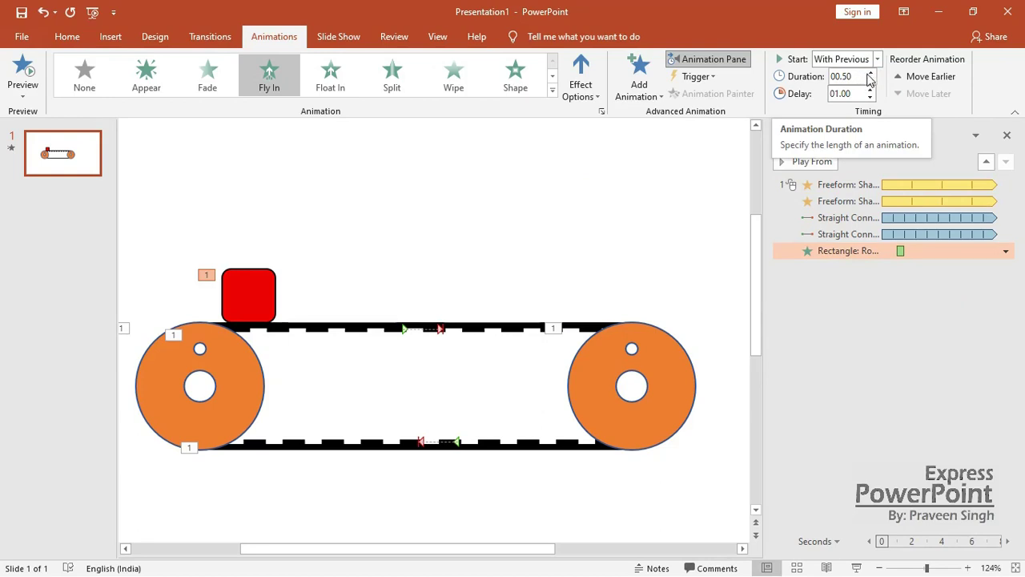
left_click(870, 73)
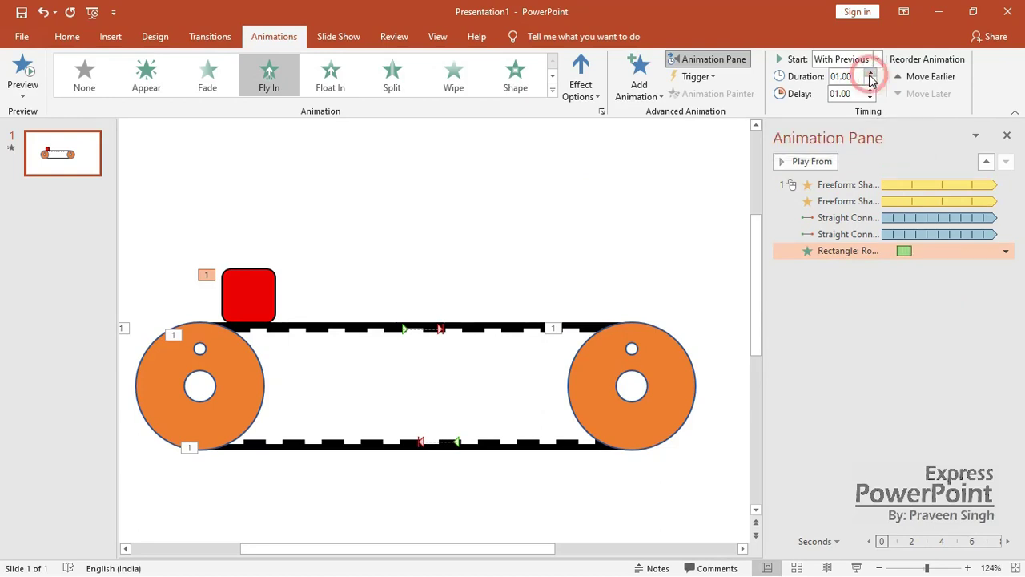
left_click(708, 205)
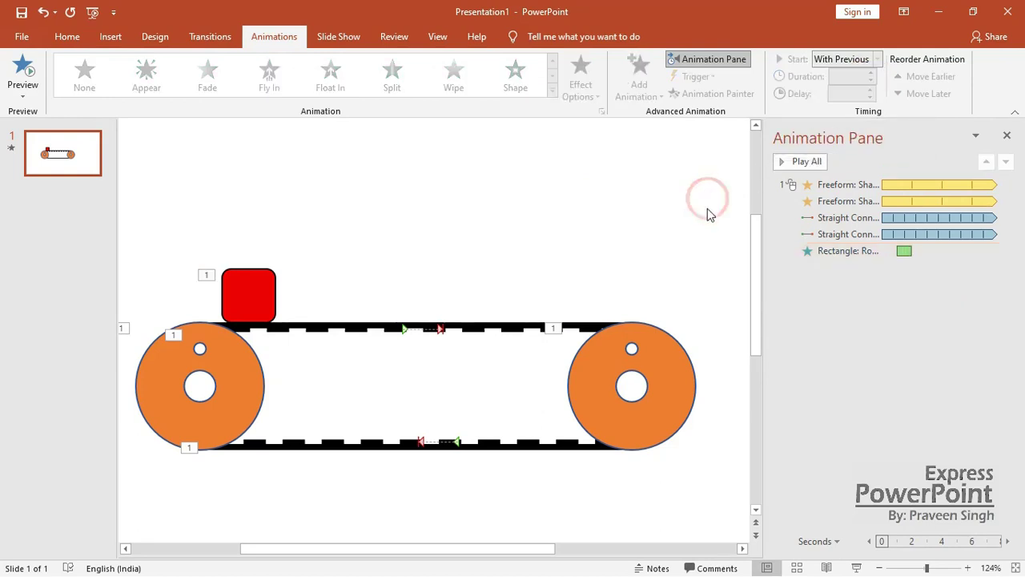
left_click(781, 163)
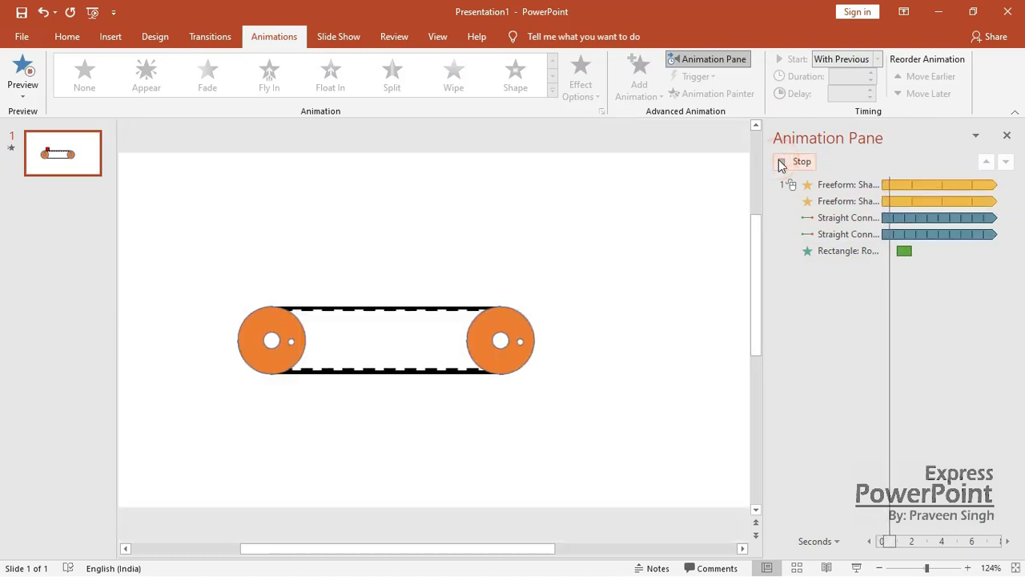
left_click(781, 163)
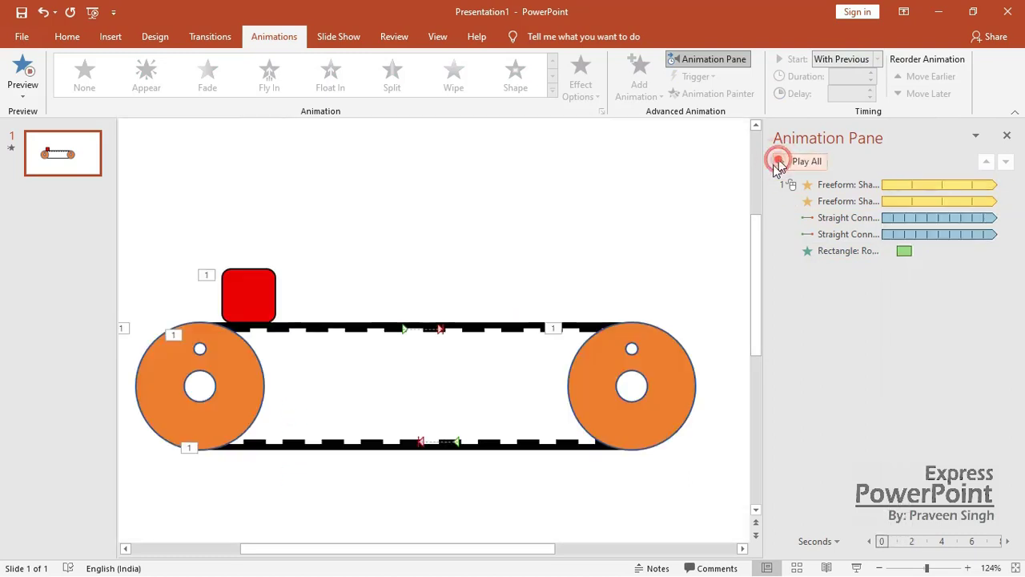
Change the Fly In direction to From Top and replay the preview
left_click(238, 294)
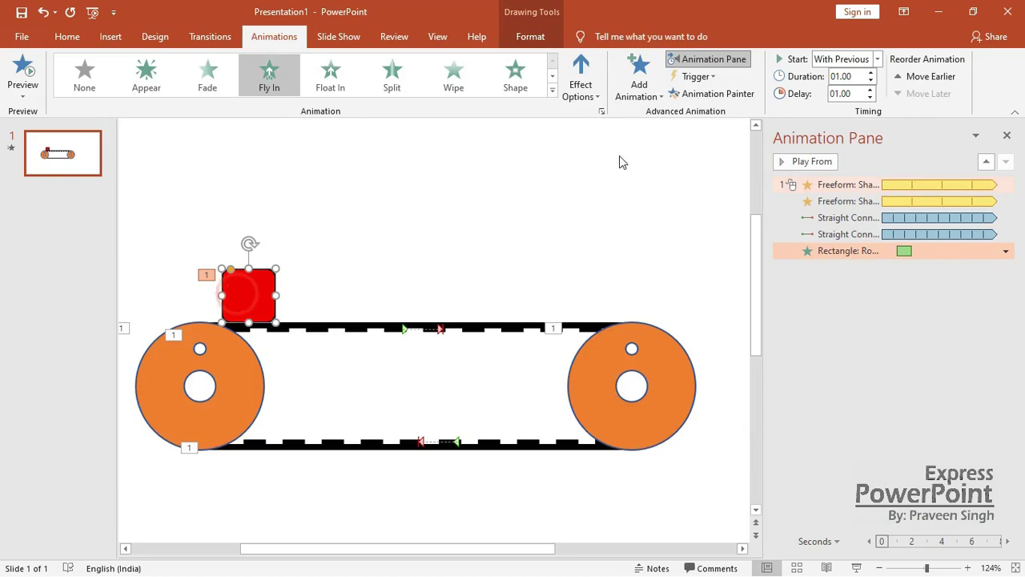
left_click(595, 106)
left_click(623, 268)
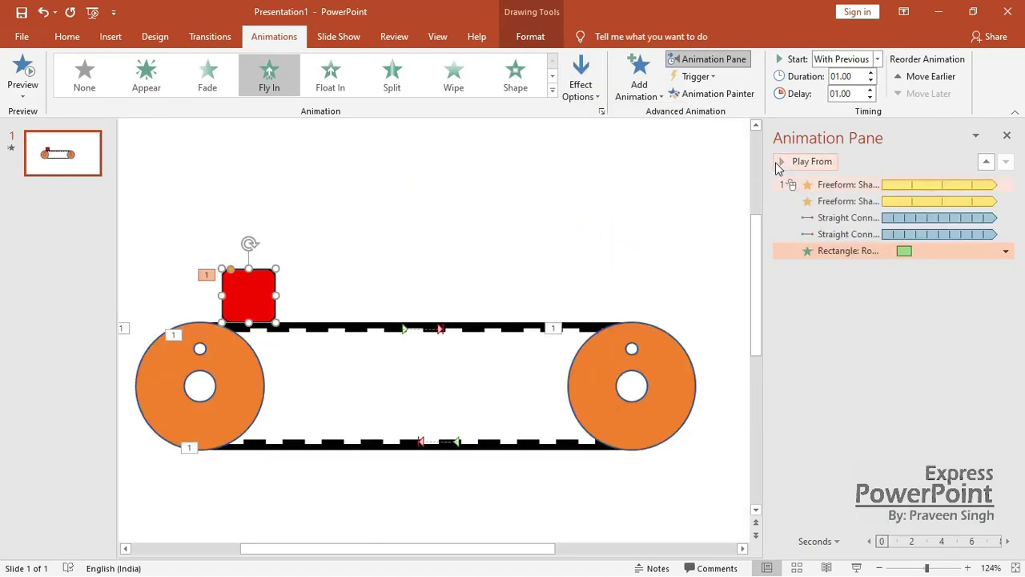
left_click(779, 163)
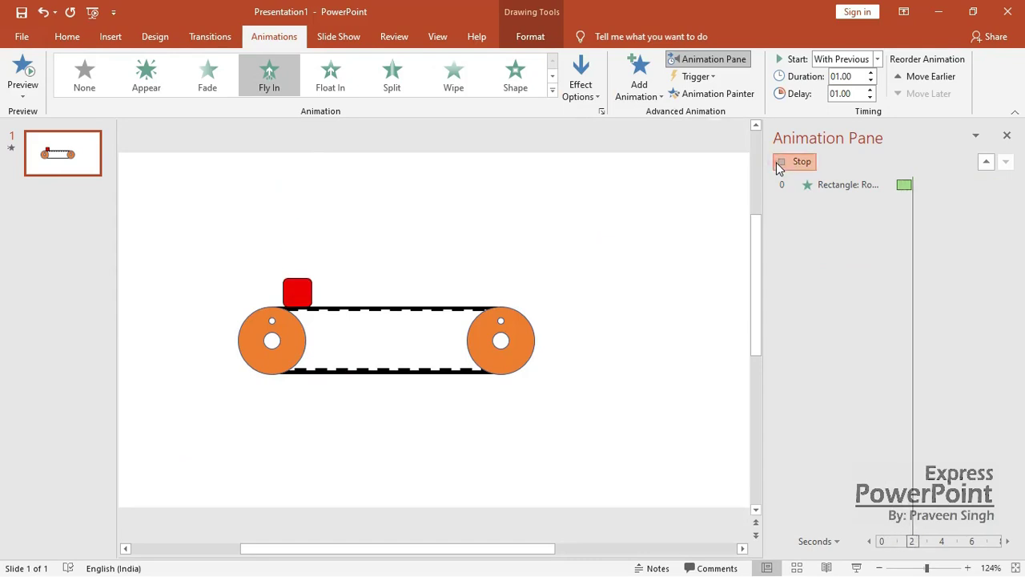
Set the fly-in's bounce end to 0.08 sec, then preview the slide show full-screen
left_click(1006, 252)
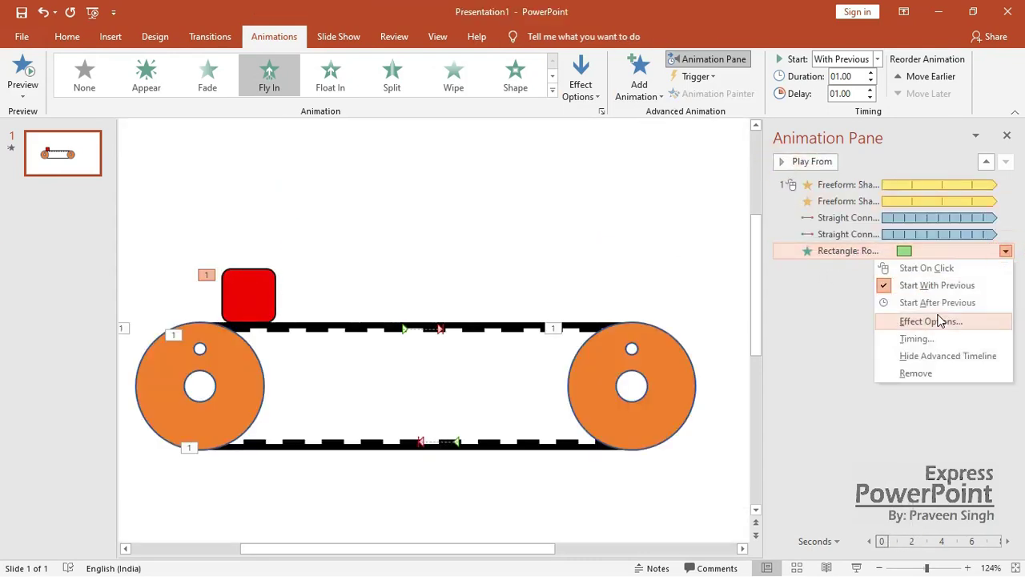
left_click(937, 321)
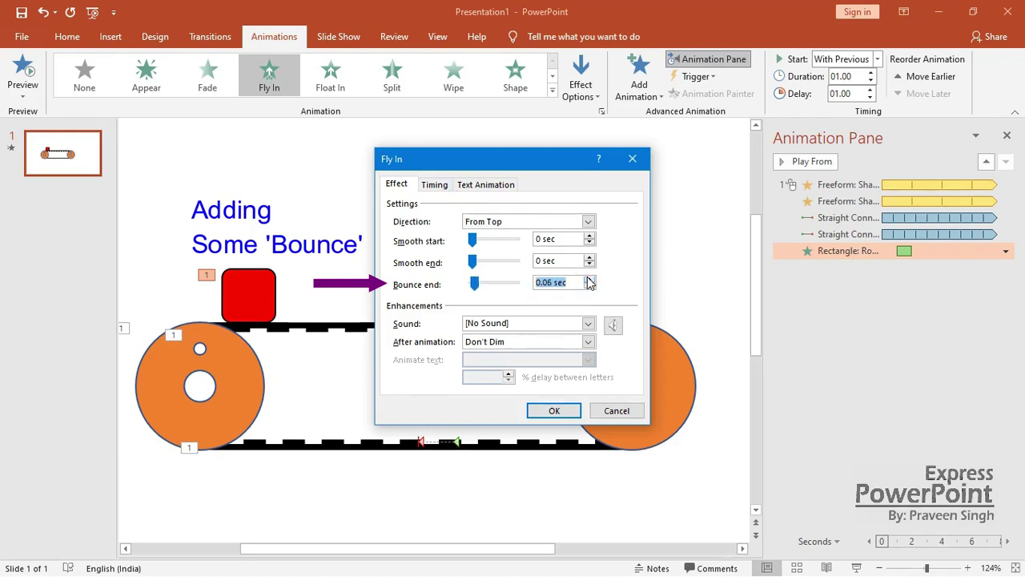
left_click(590, 279)
left_click(435, 185)
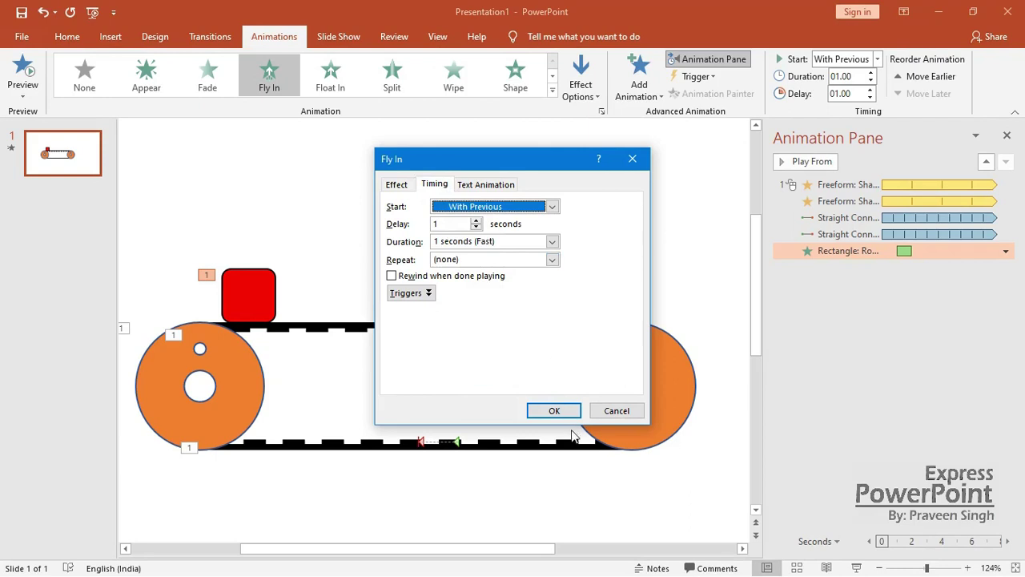
left_click(553, 411)
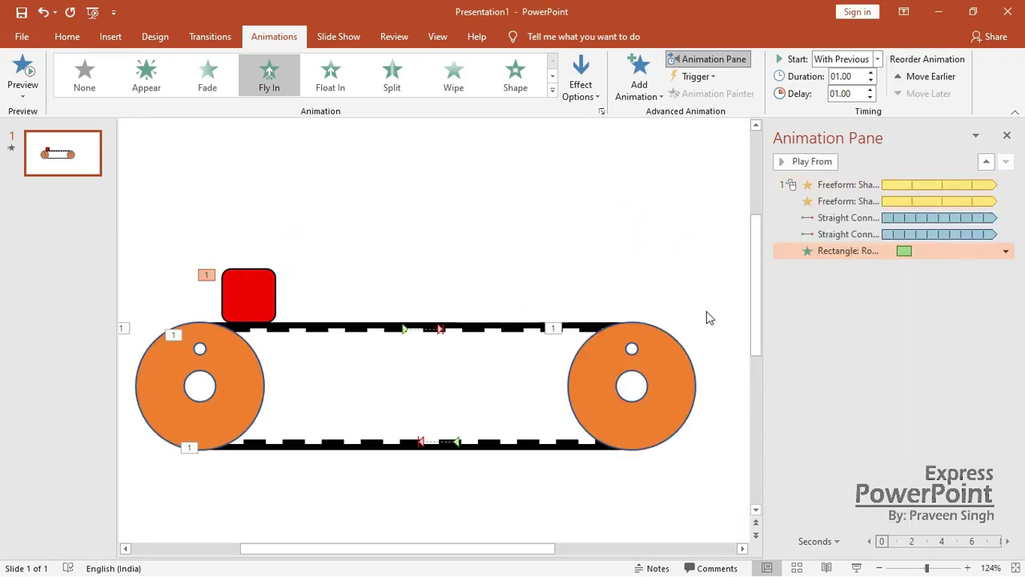
left_click(708, 318)
left_click(856, 568)
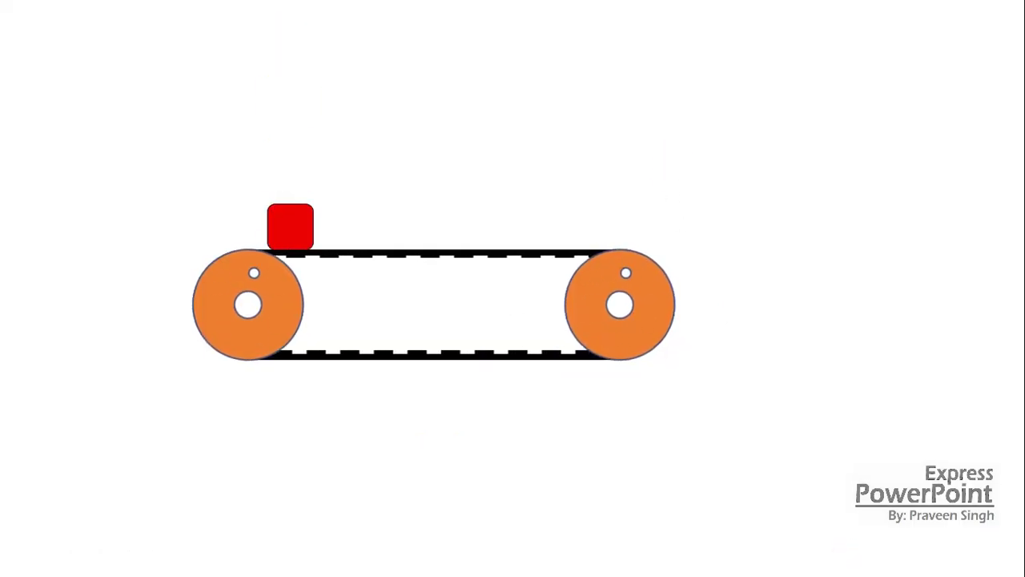
key("Escape")
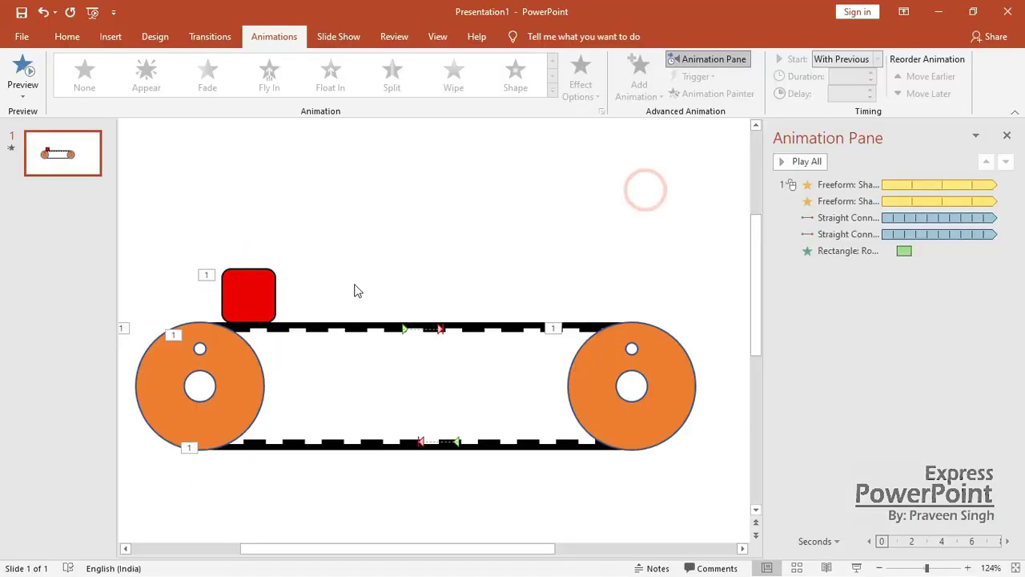
Add a rightward Lines motion path as a second animation on the red box
left_click(262, 294)
left_click(639, 80)
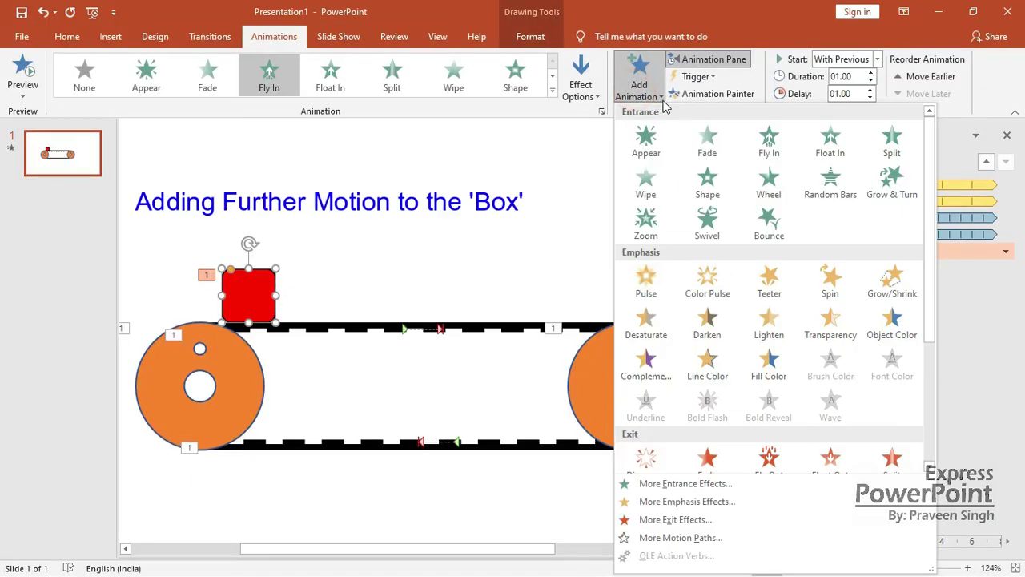
scroll(765, 405, "down", 5)
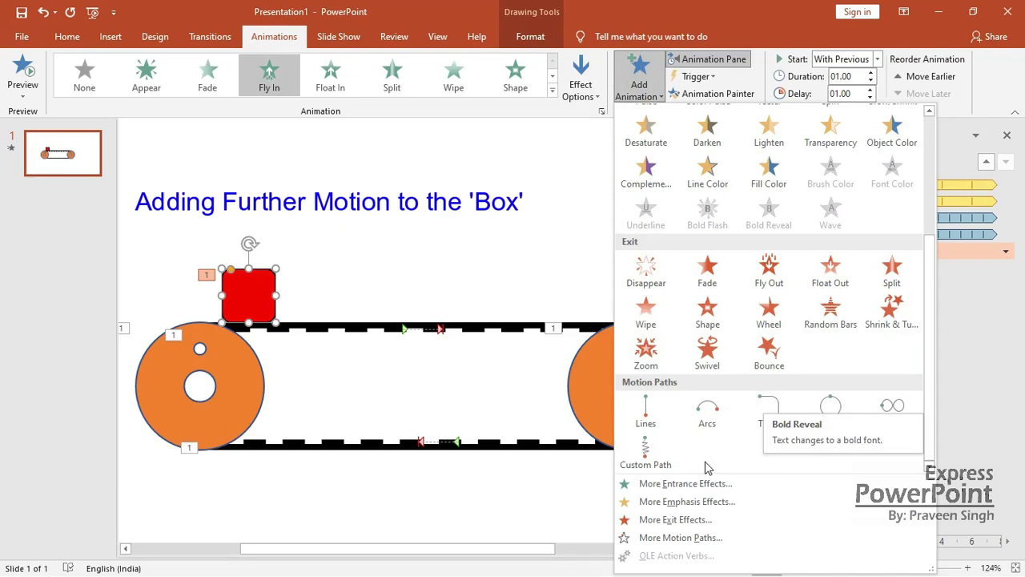
left_click(681, 536)
scroll(578, 288, "down", 4)
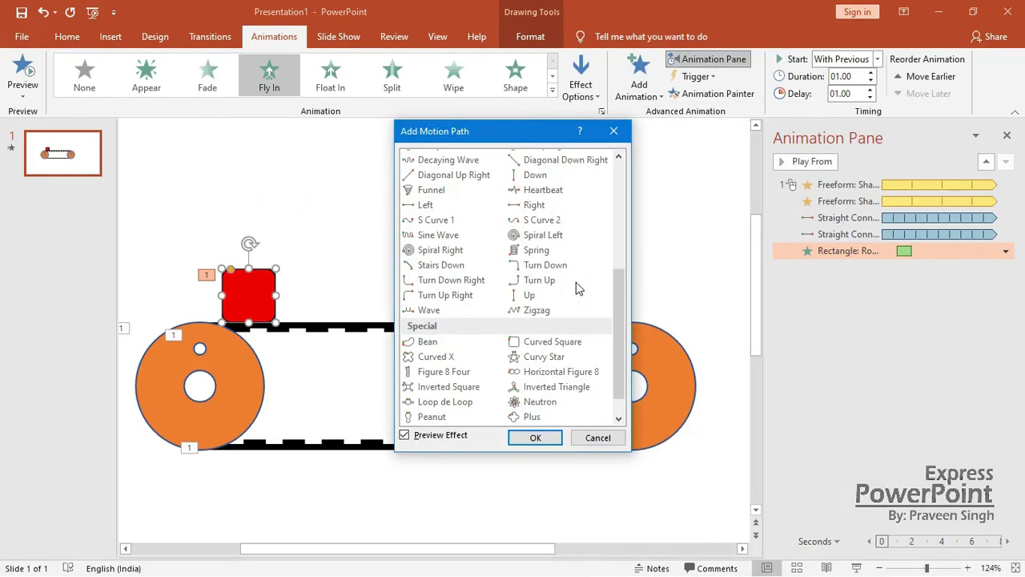
left_click(549, 204)
left_click(528, 436)
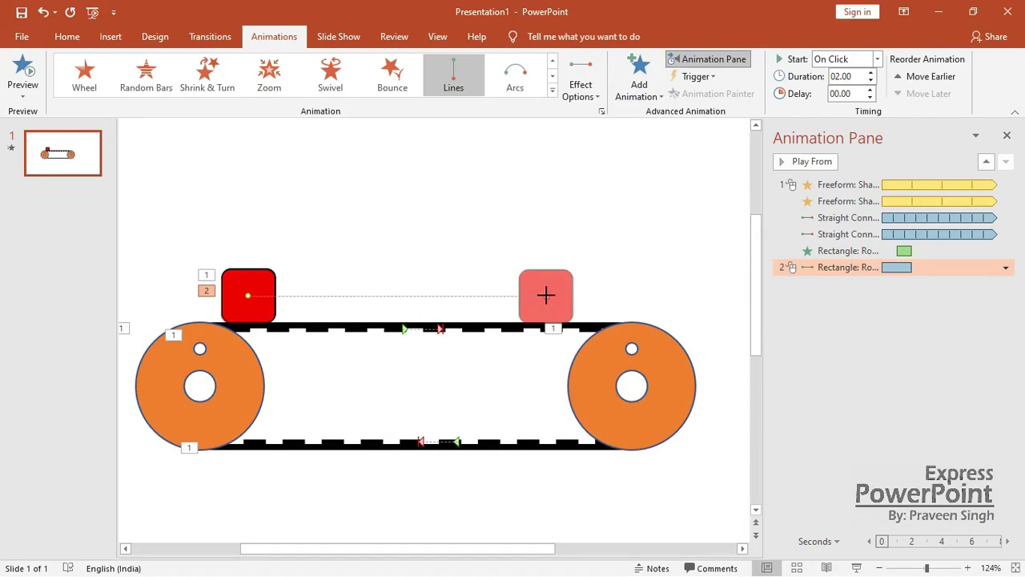
Extend the box's motion path so it ends above the right roller
left_click_drag(546, 295, 611, 295)
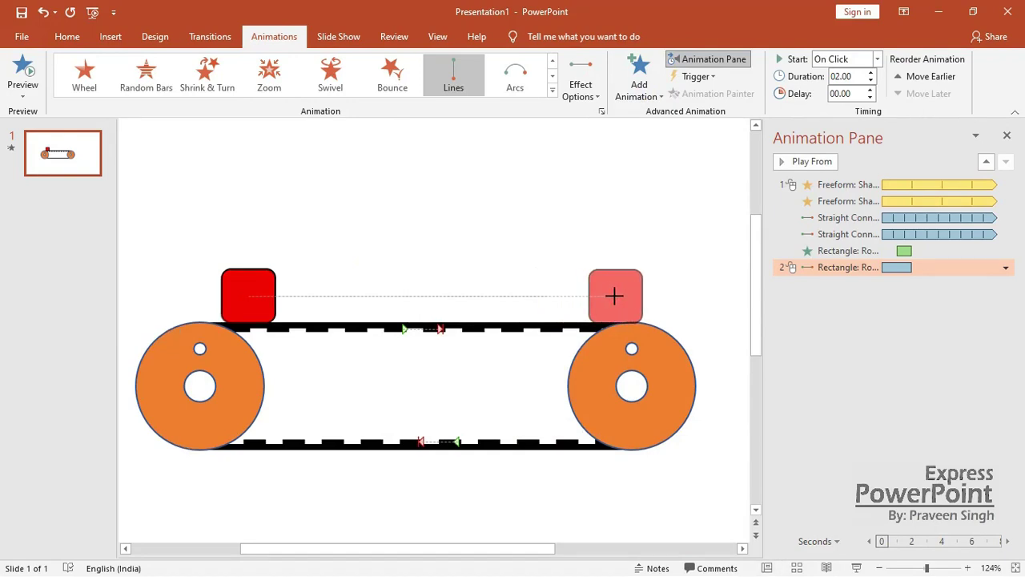
left_click_drag(615, 296, 614, 297)
left_click(265, 286)
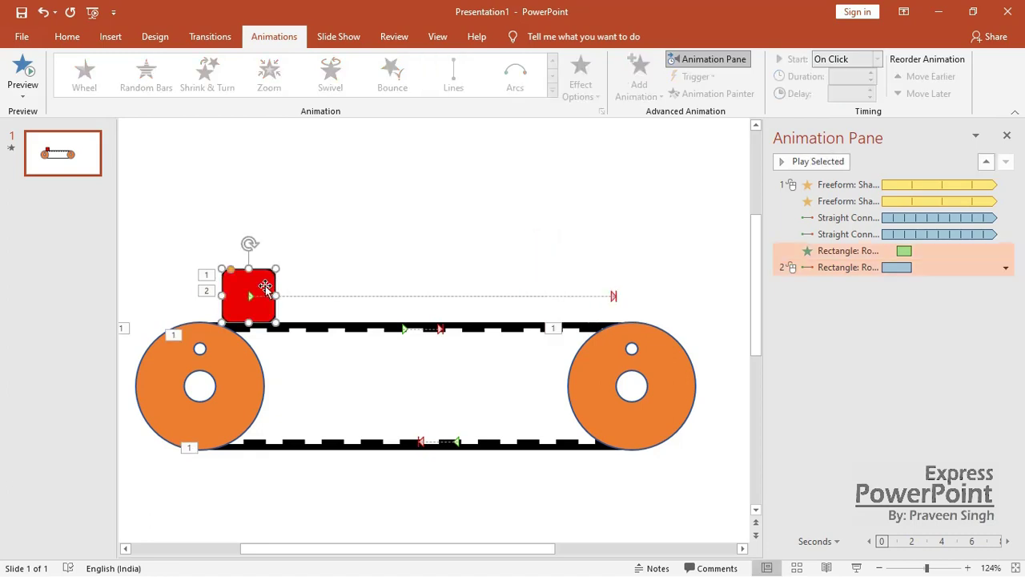
left_click(532, 37)
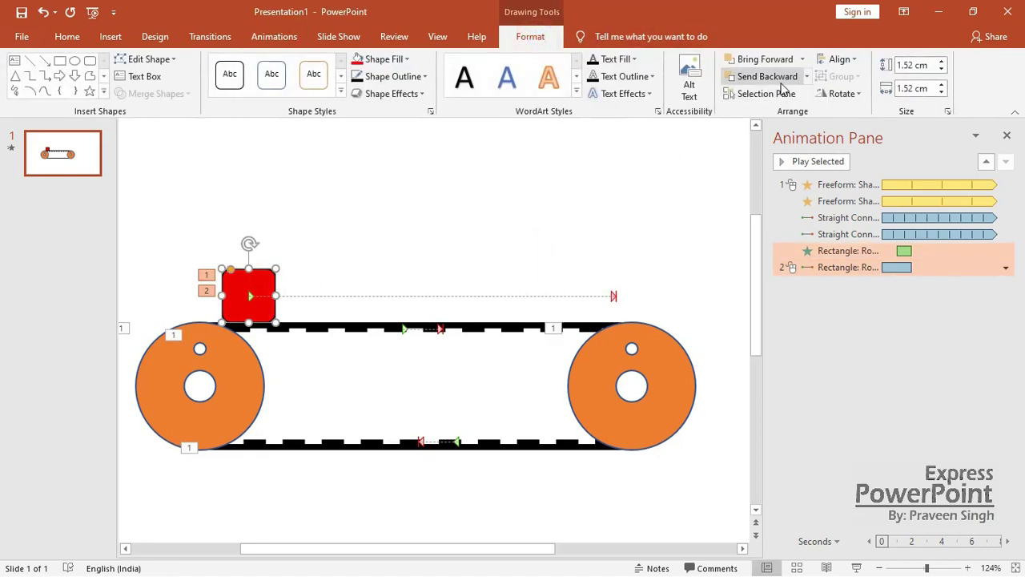
left_click(680, 212)
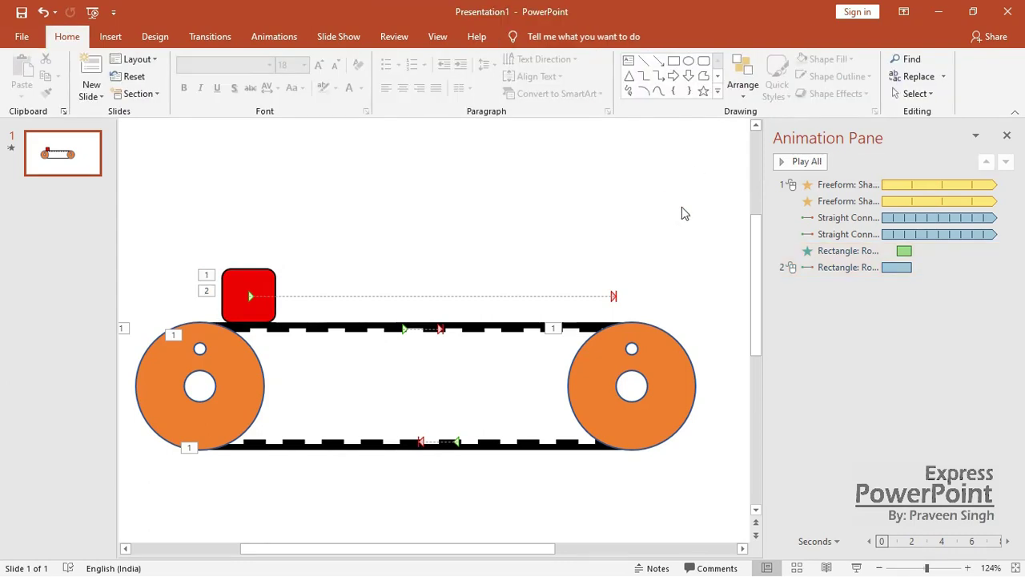
left_click(891, 269)
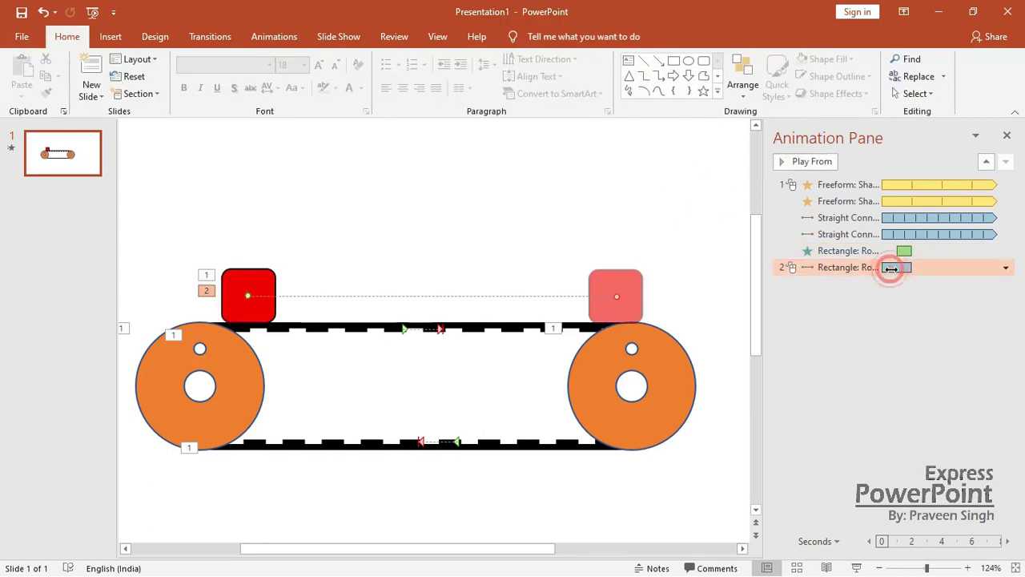
Set the box's Right motion path to start After Previous and preview the animations
left_click(1005, 268)
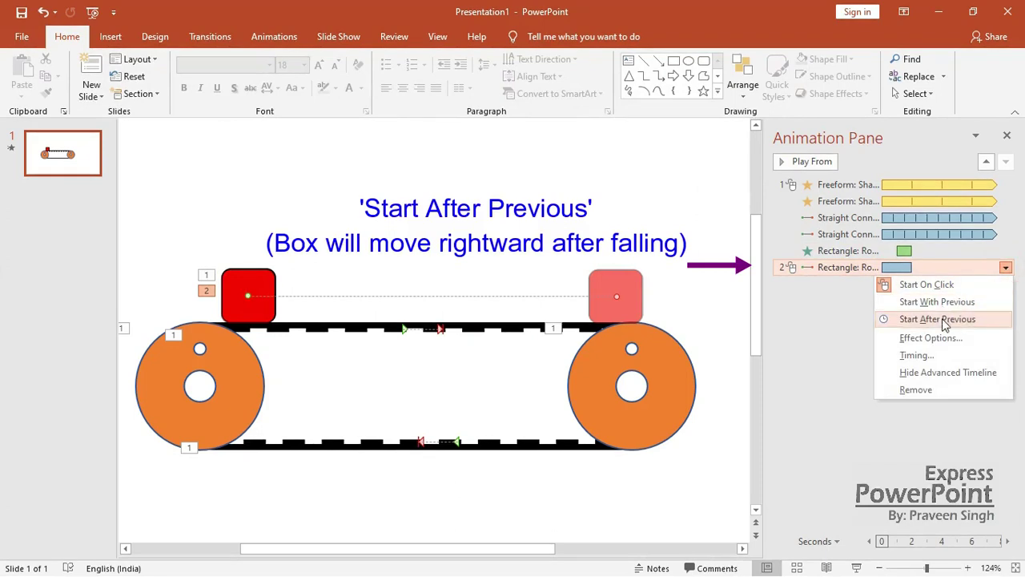
left_click(937, 319)
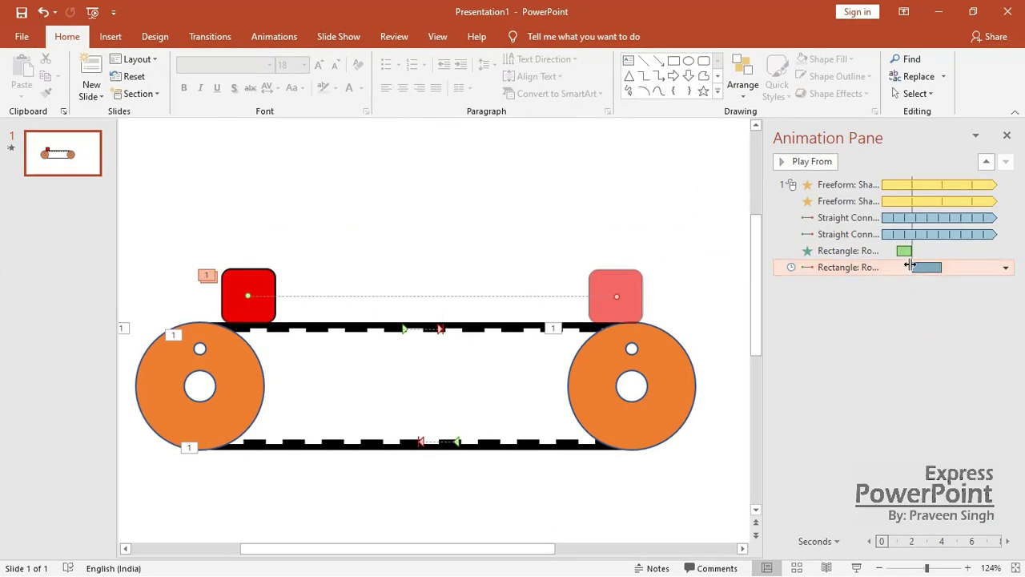
left_click(693, 238)
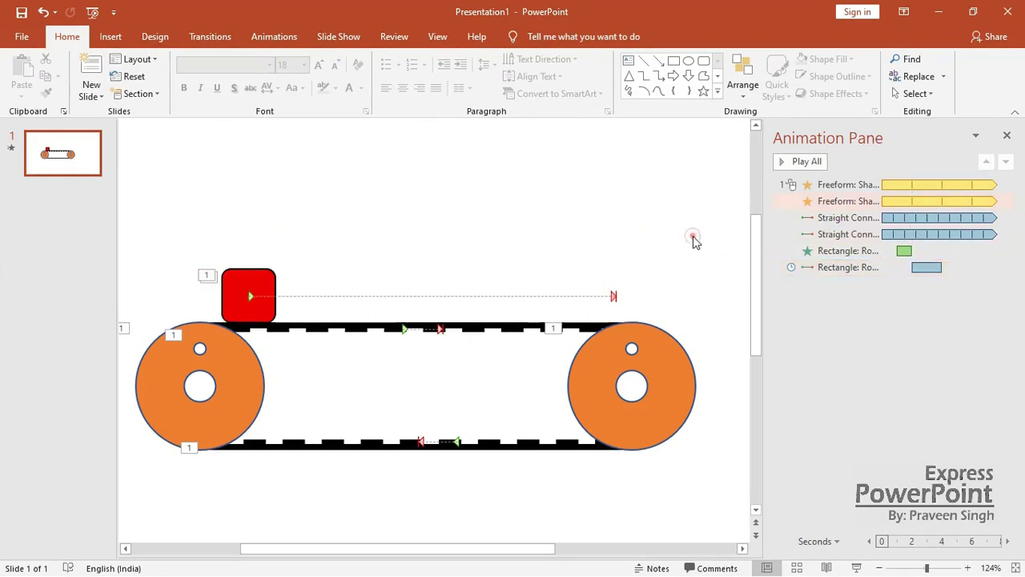
left_click(783, 166)
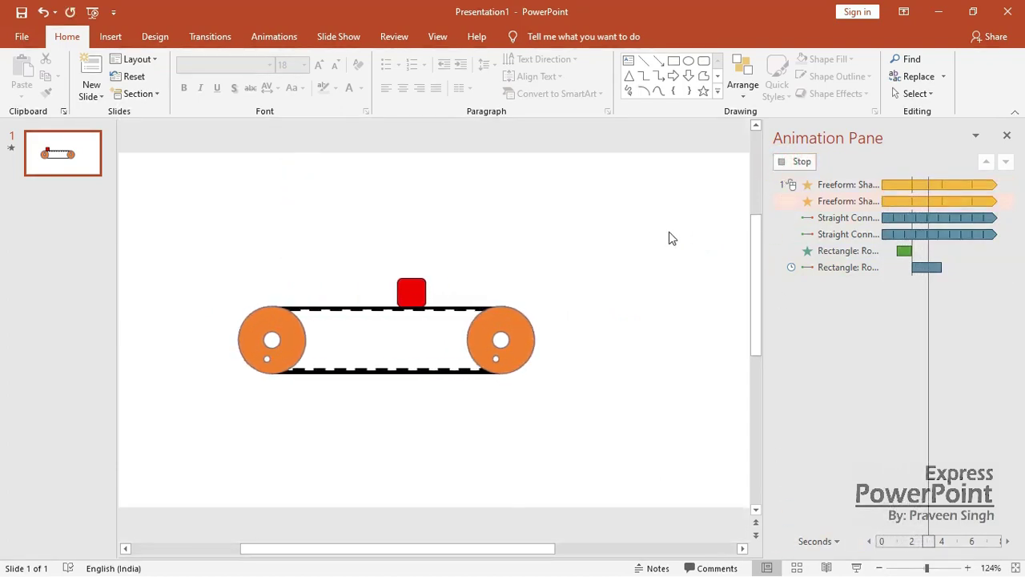
left_click(943, 269)
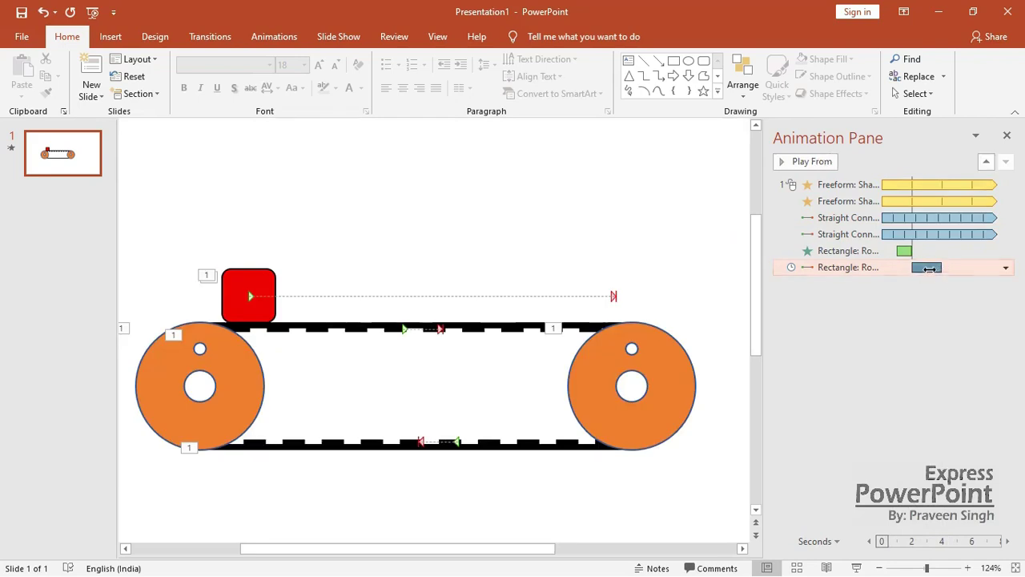
left_click(1007, 269)
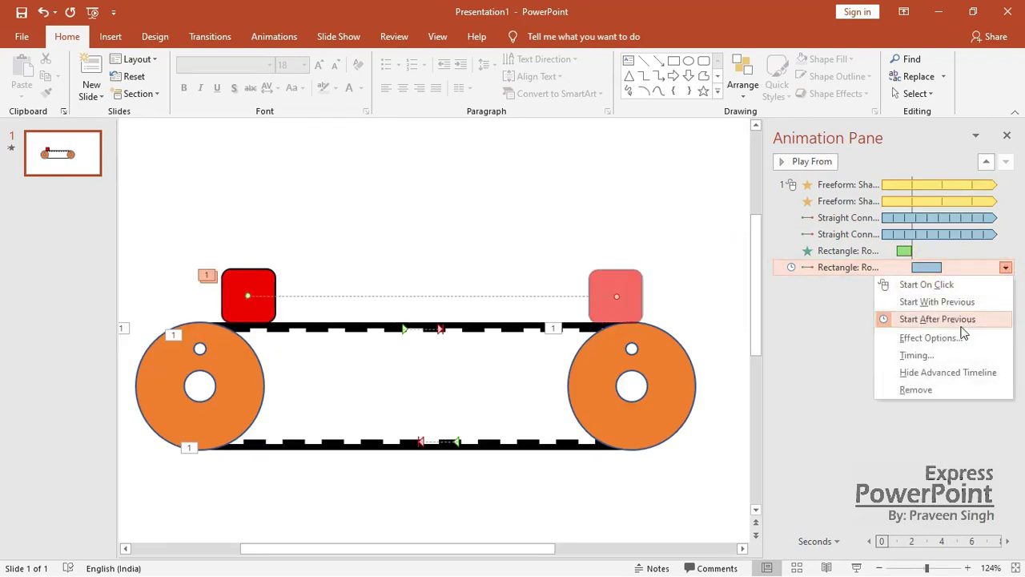
left_click(930, 354)
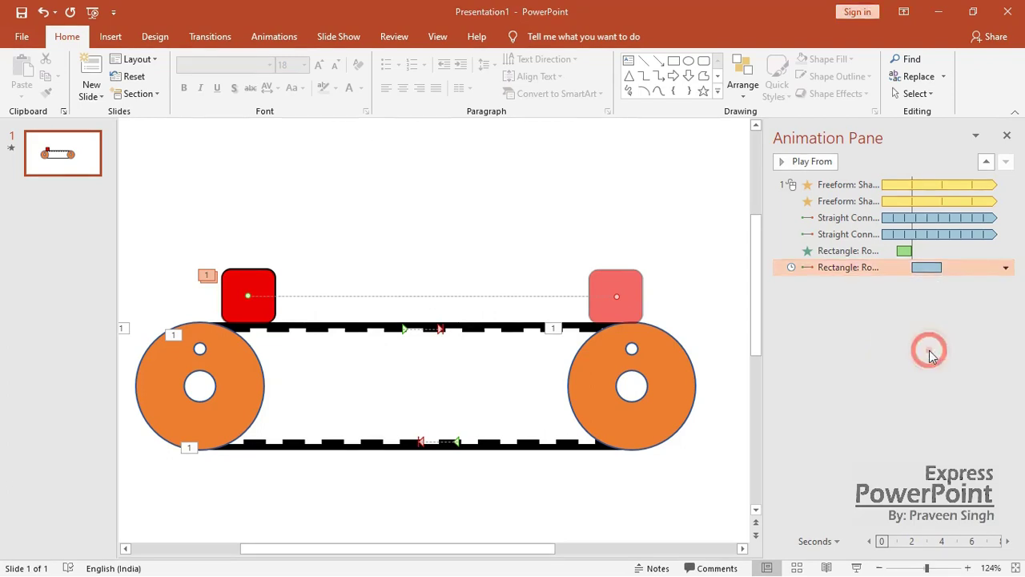
Lengthen the box's motion path duration and preview the result
left_click(634, 151)
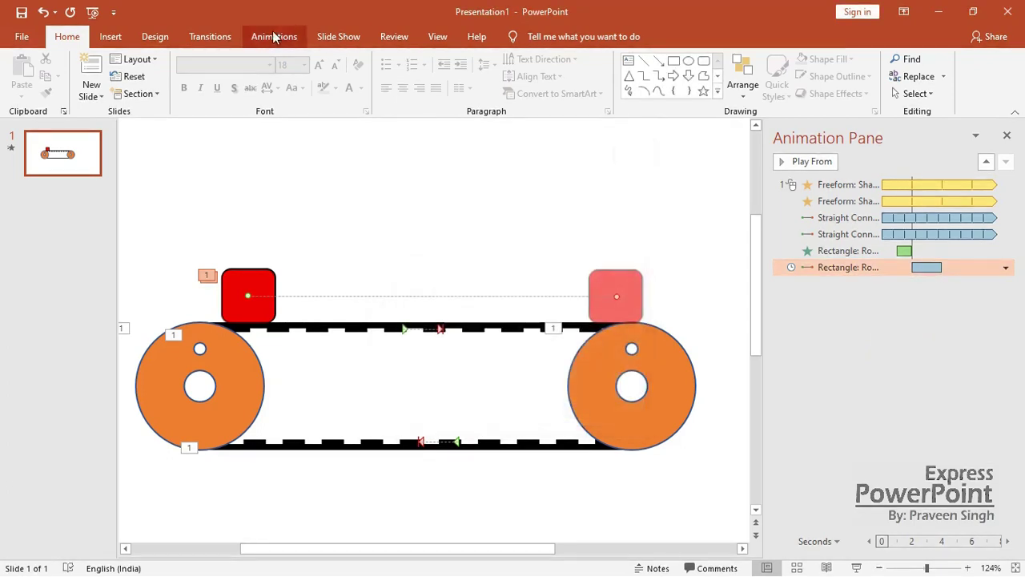
left_click(274, 36)
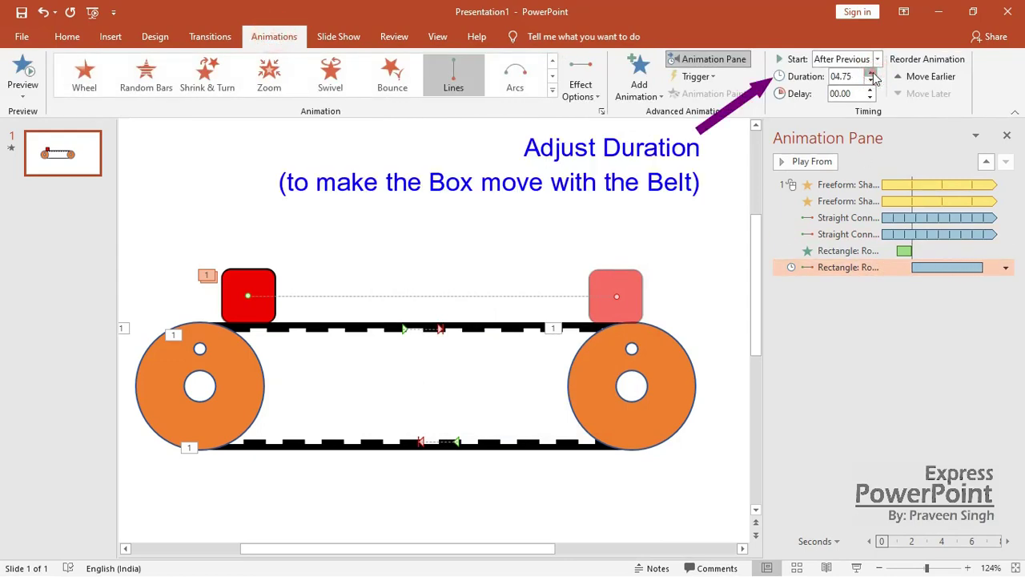
left_click(675, 210)
left_click(778, 164)
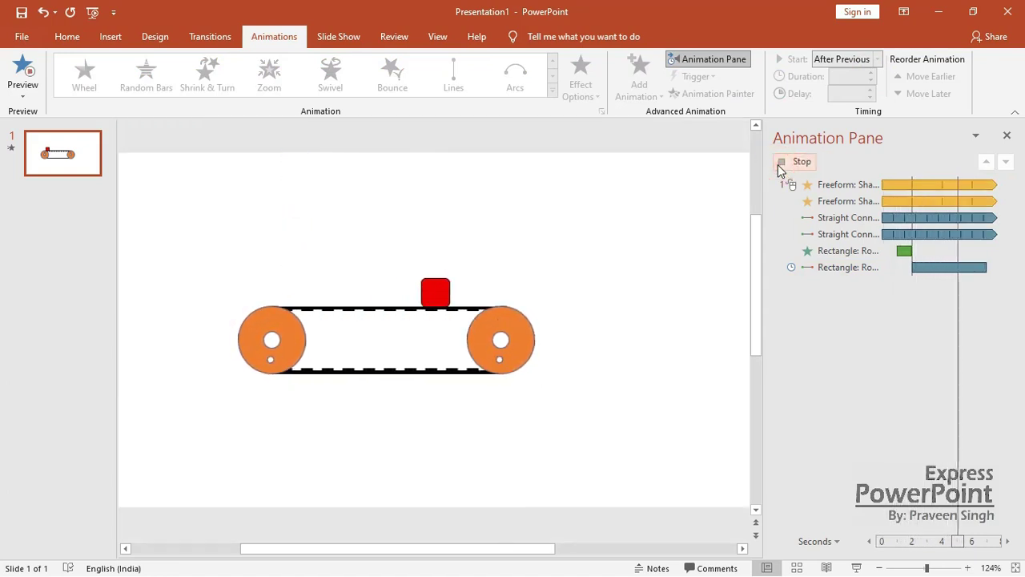
left_click(778, 164)
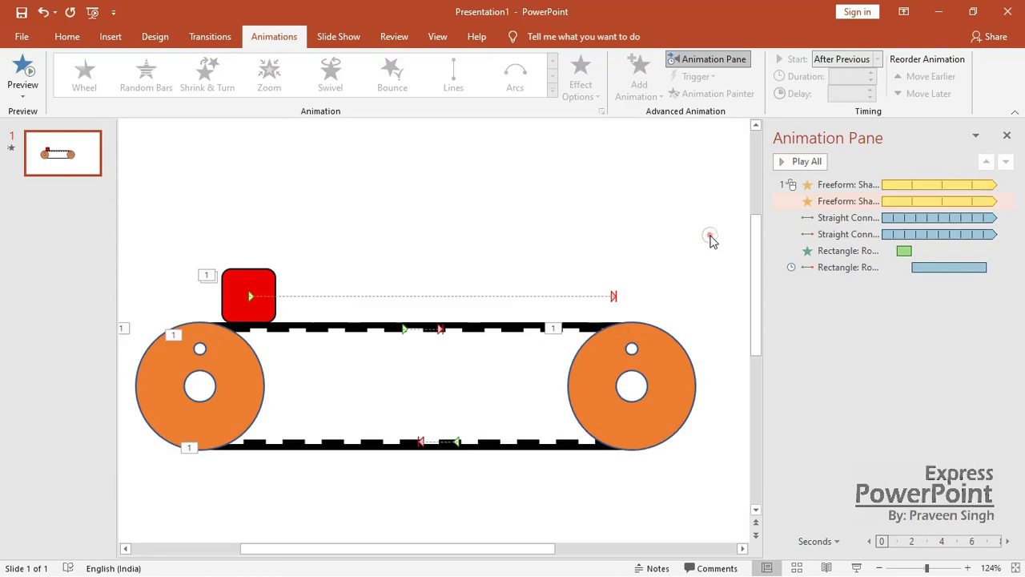
left_click(949, 267)
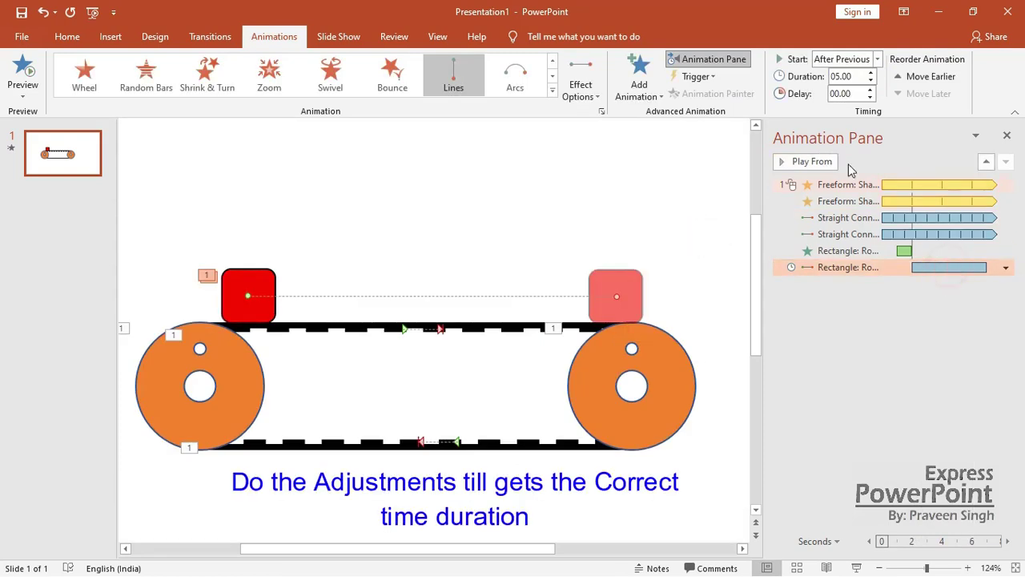
left_click(870, 72)
left_click(783, 161)
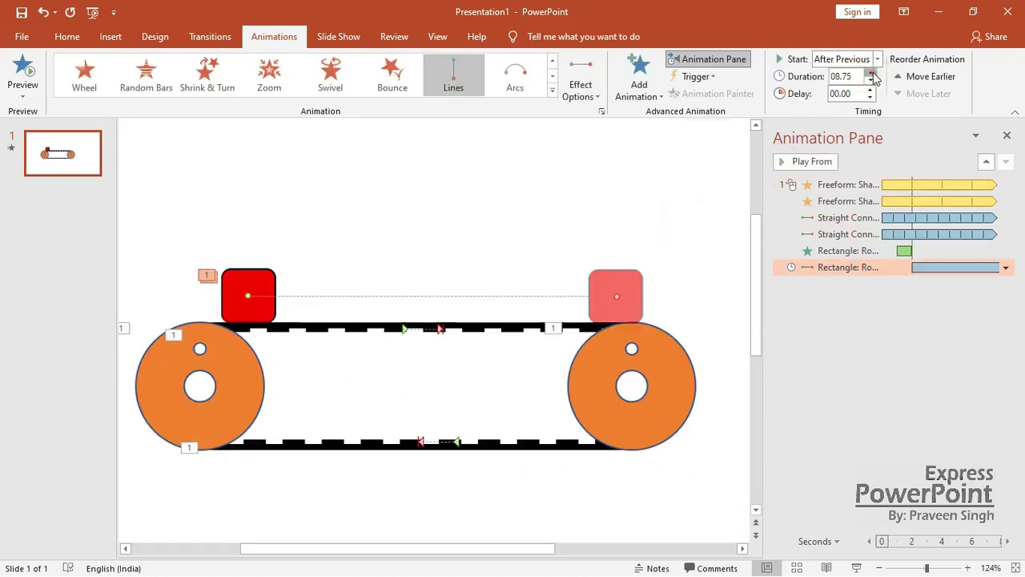
left_click(666, 234)
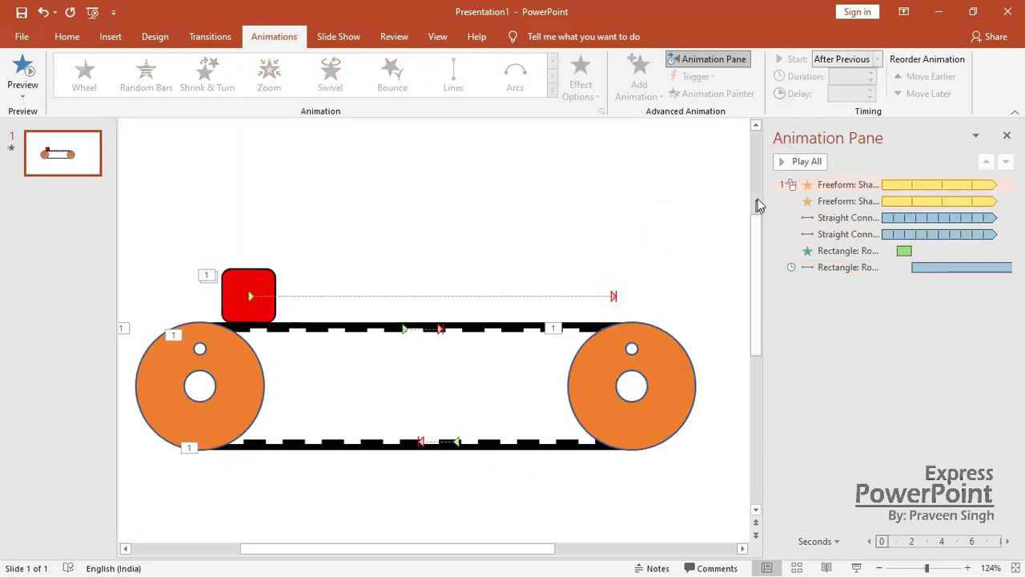
left_click(783, 163)
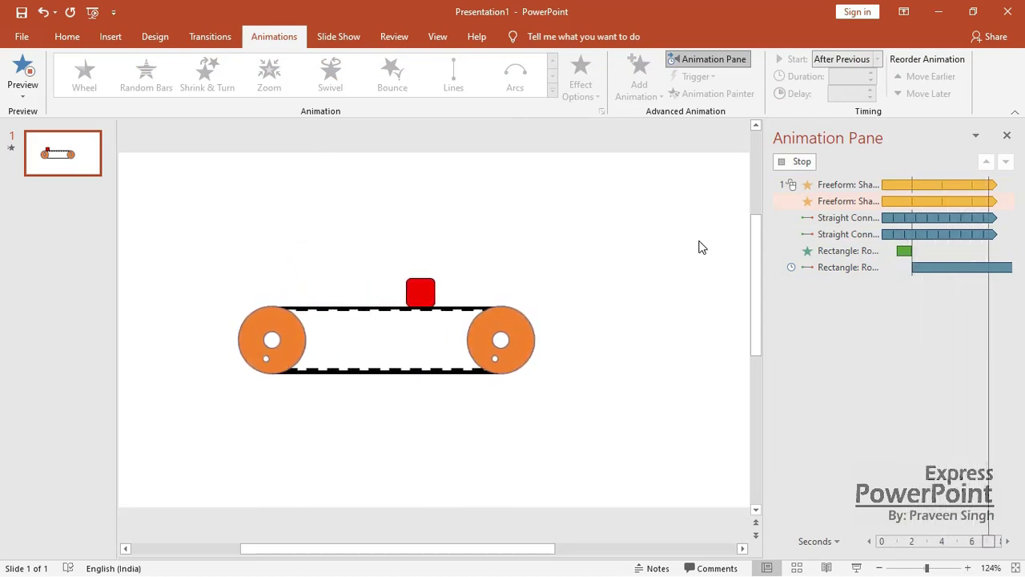
left_click(931, 268)
Raise the motion path duration to 11 seconds and check the timing with Play All
left_click(876, 268)
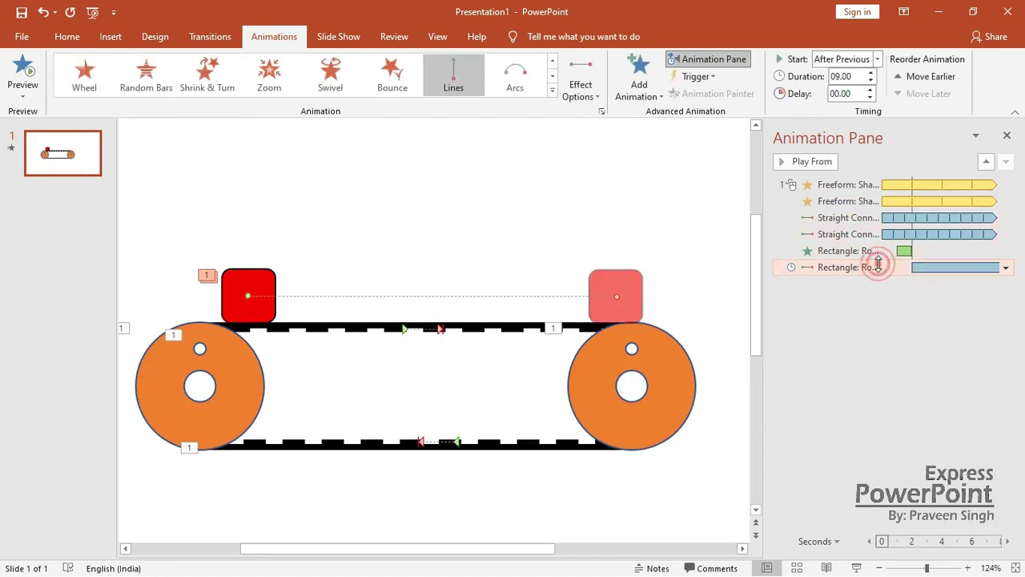
left_click(873, 74)
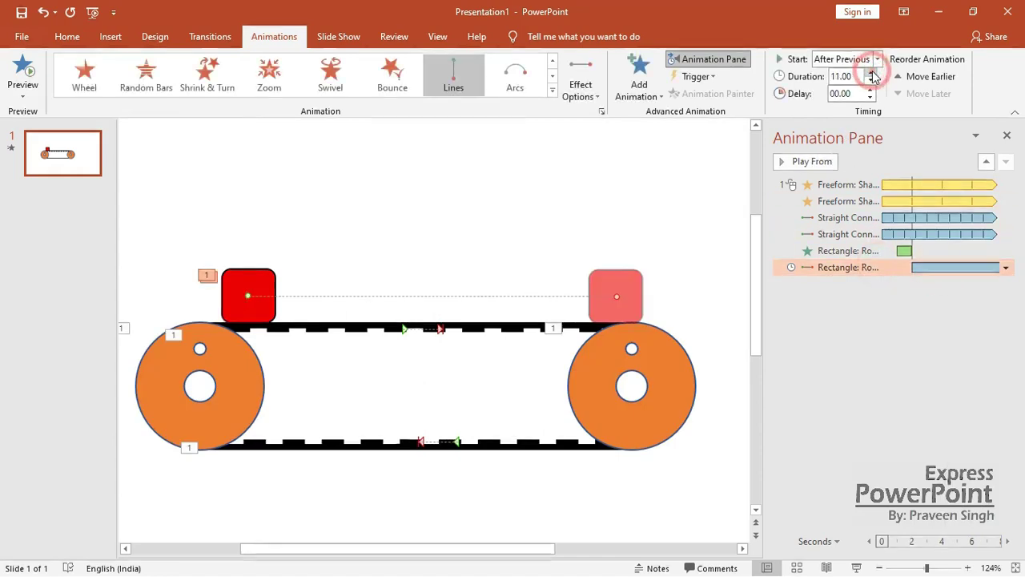
left_click(671, 187)
left_click(779, 162)
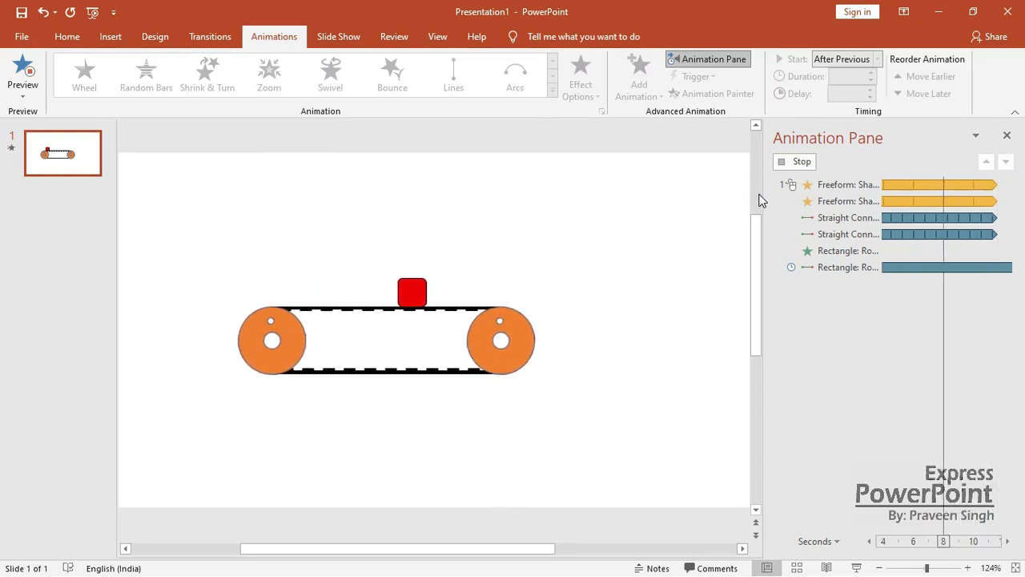
left_click(730, 254)
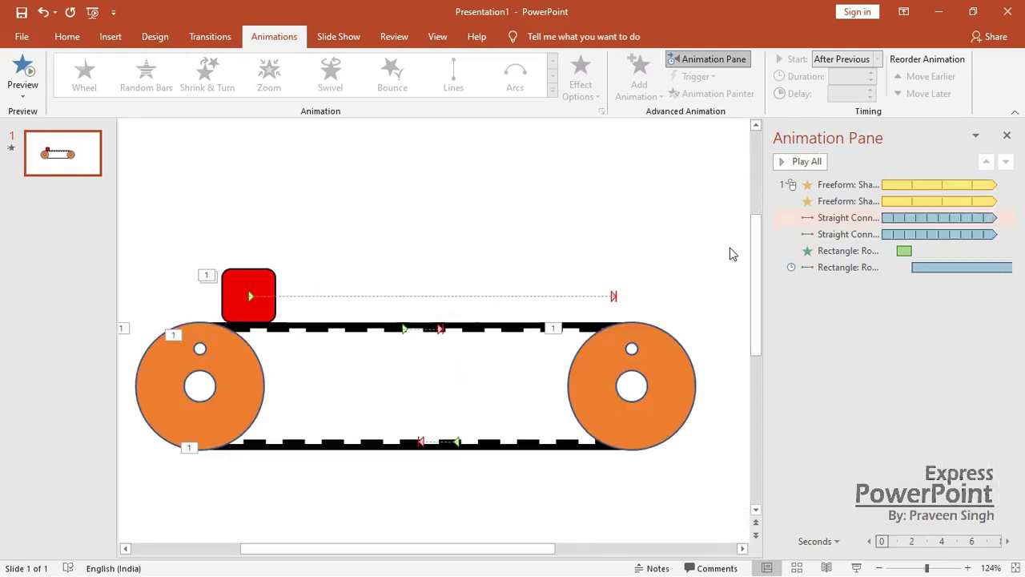
left_click(780, 163)
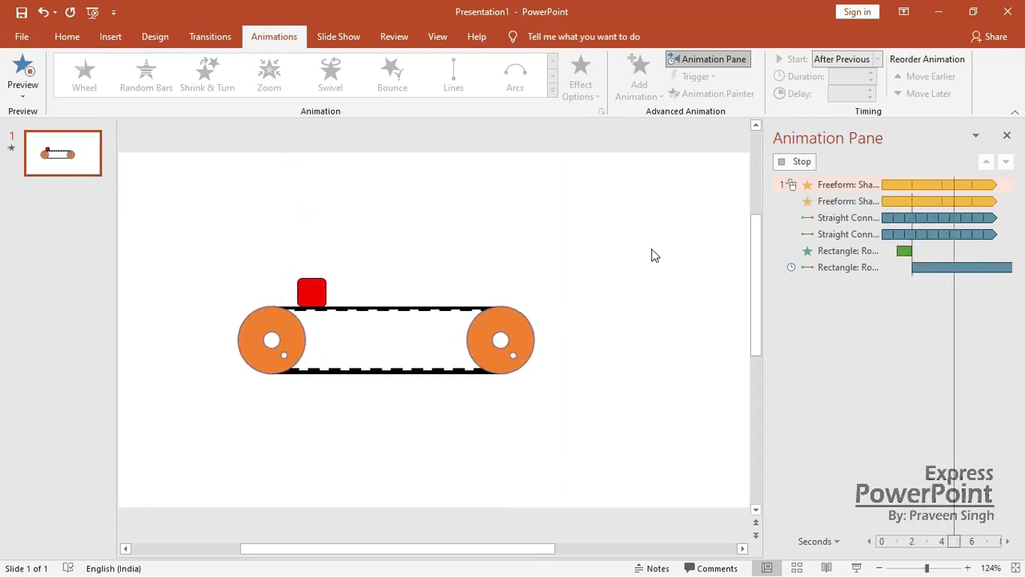
left_click(782, 164)
Remove easing from the box's Right motion path: Smooth start and Smooth end both 0 sec
left_click(888, 268)
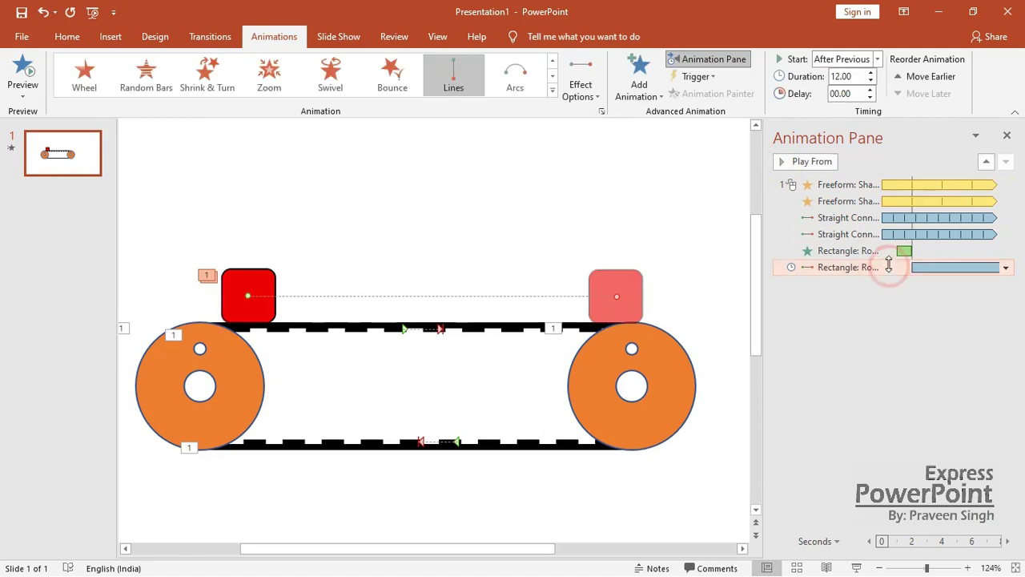
left_click(1005, 268)
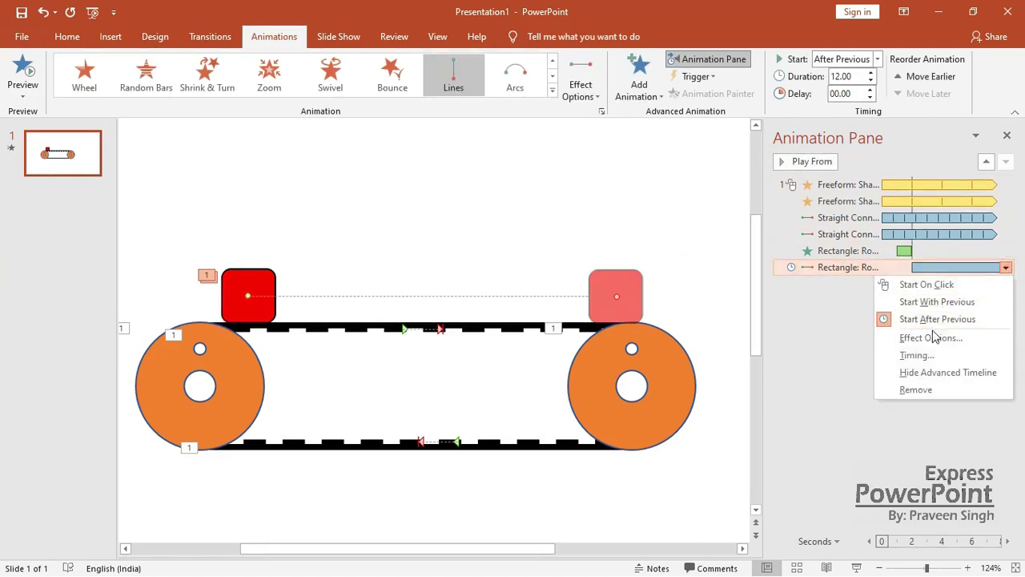
left_click(927, 337)
left_click_drag(495, 231, 416, 232)
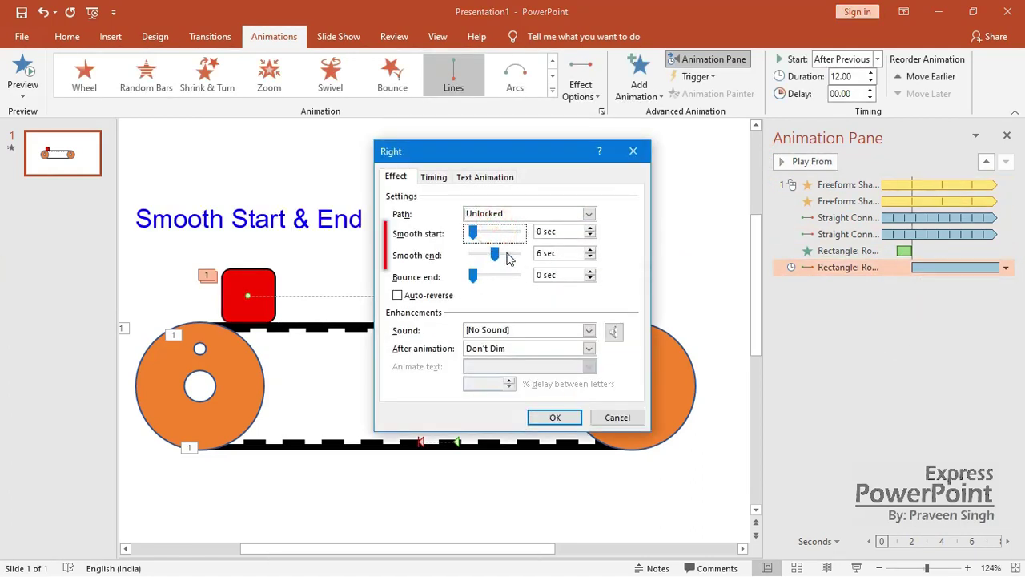
left_click_drag(506, 254, 432, 255)
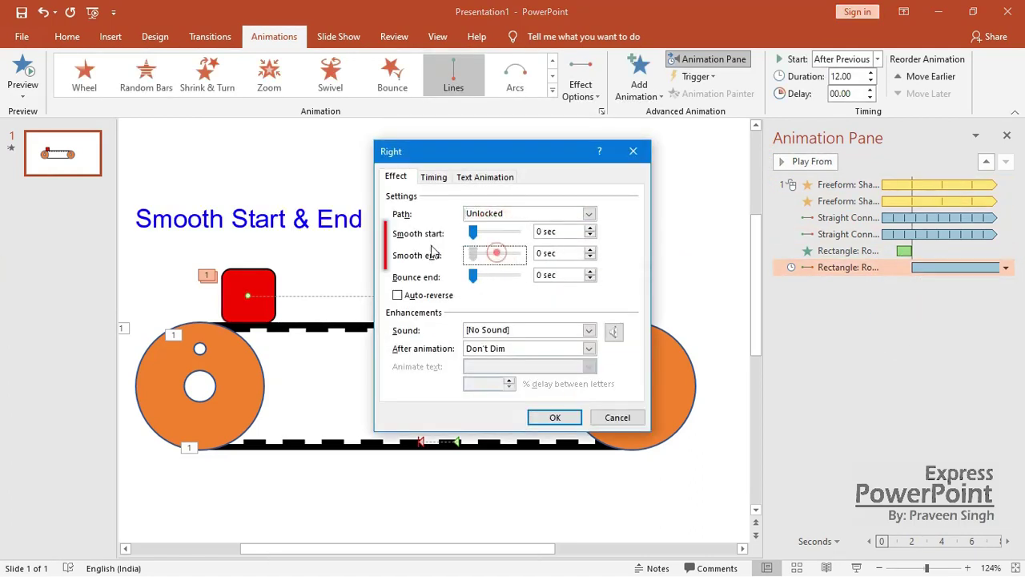
left_click(552, 417)
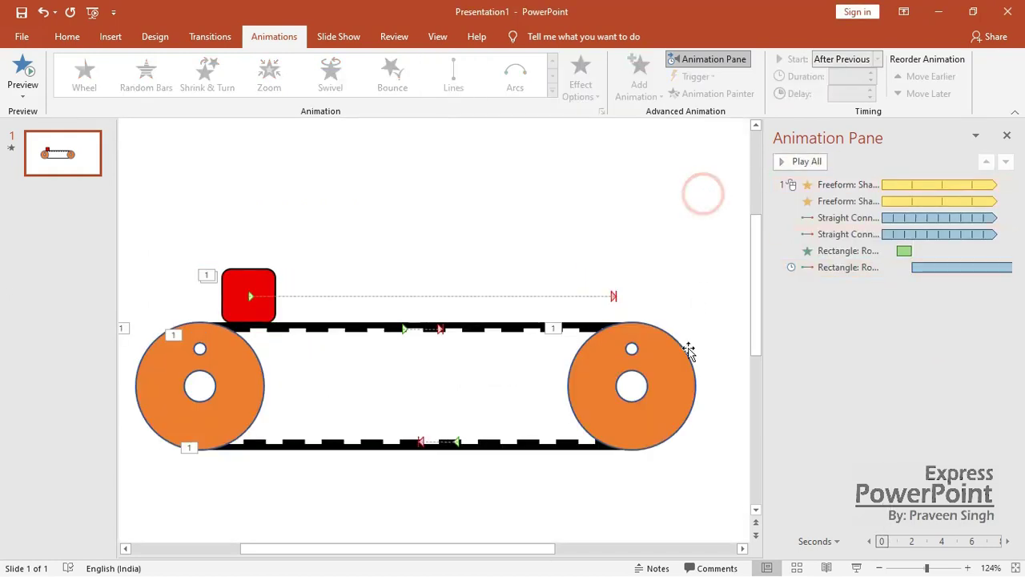
left_click(821, 260)
left_click(703, 259)
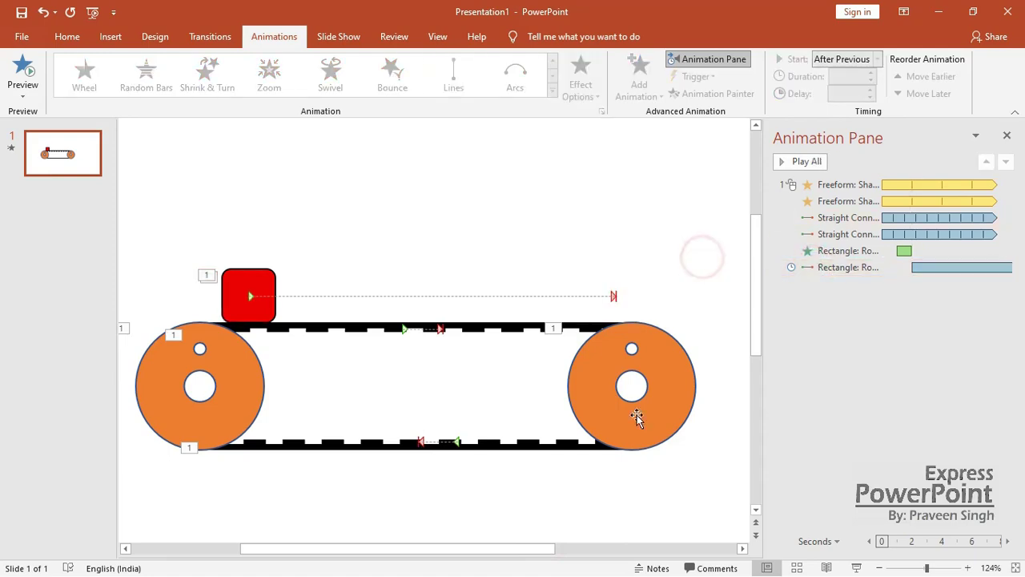
Draw a custom motion path for the red box, from the belt's right end to below the right roller
left_click(260, 290)
left_click(647, 94)
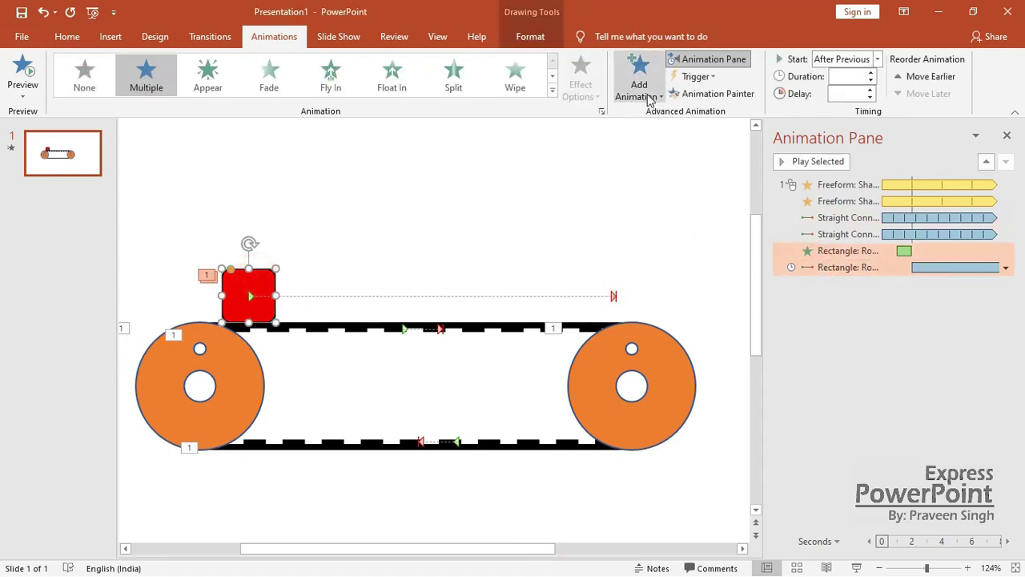
scroll(705, 321, "down", 5)
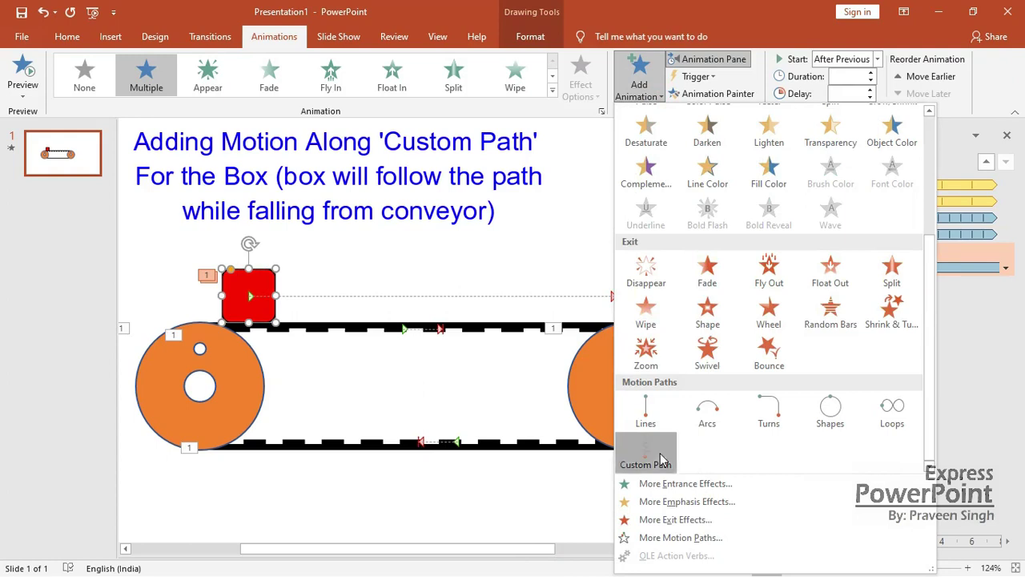
left_click(660, 453)
left_click_drag(545, 550, 591, 549)
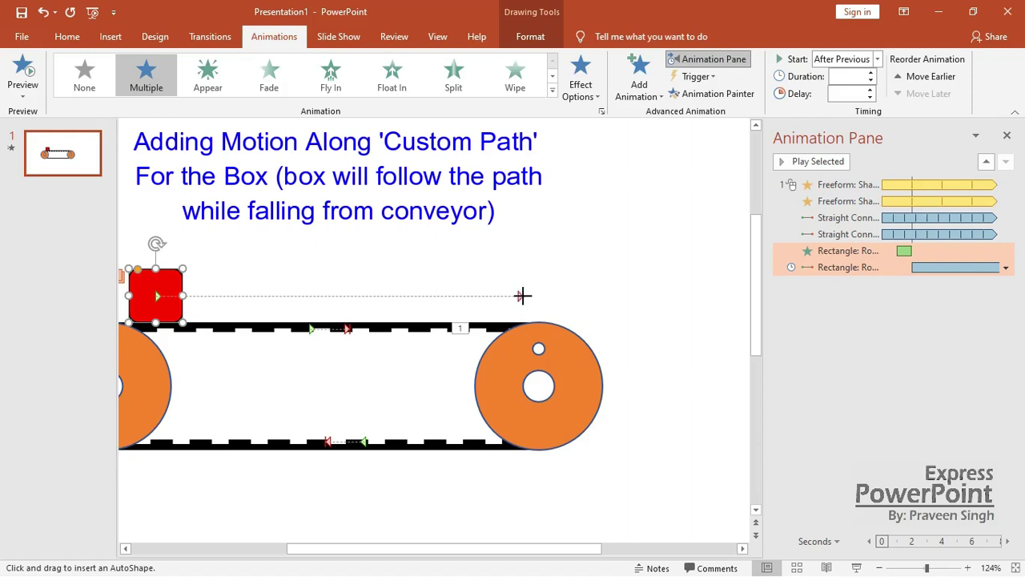
left_click(521, 296)
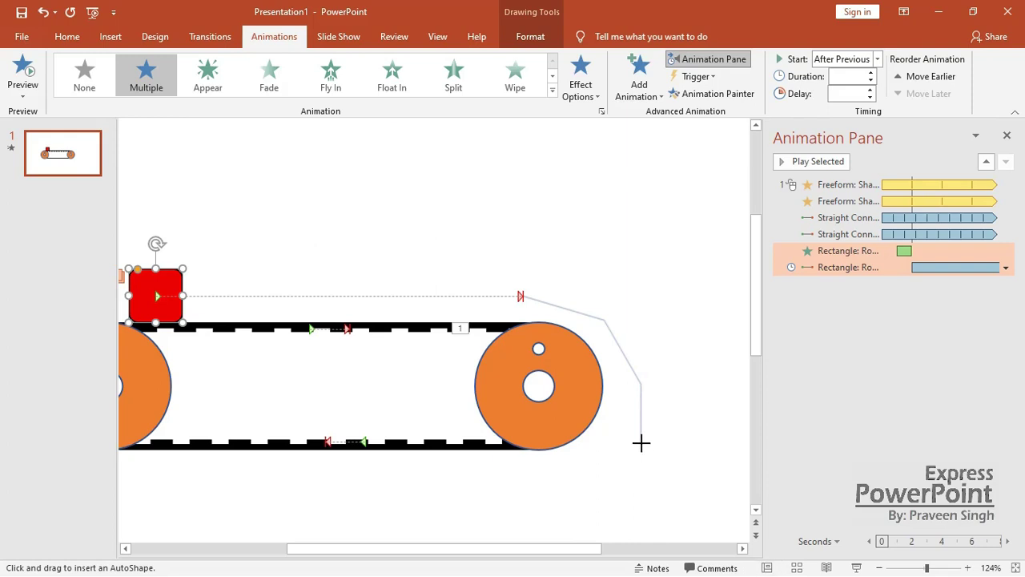
double_click(641, 442)
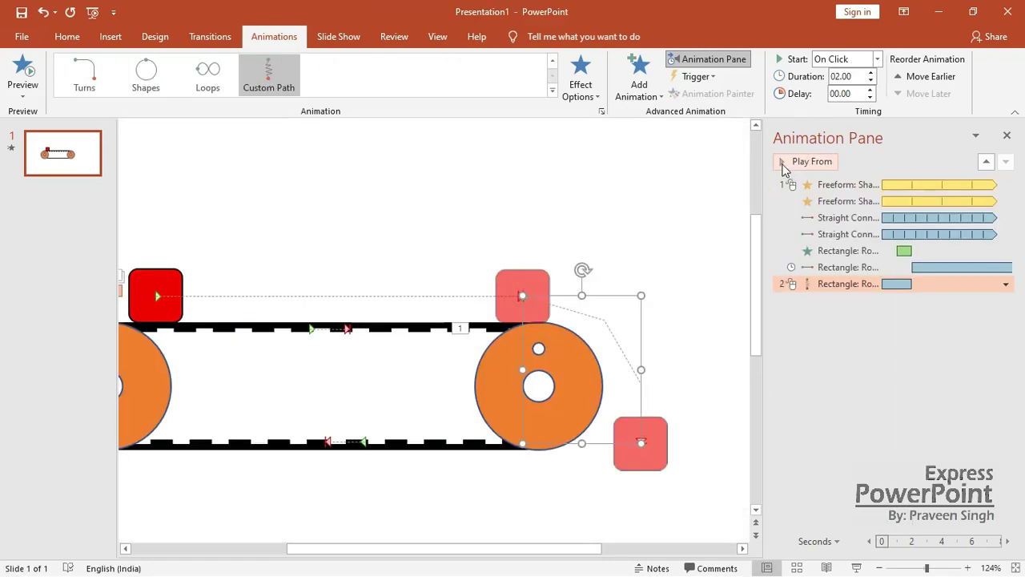
Set the fall animation to start After Previous
left_click(843, 290)
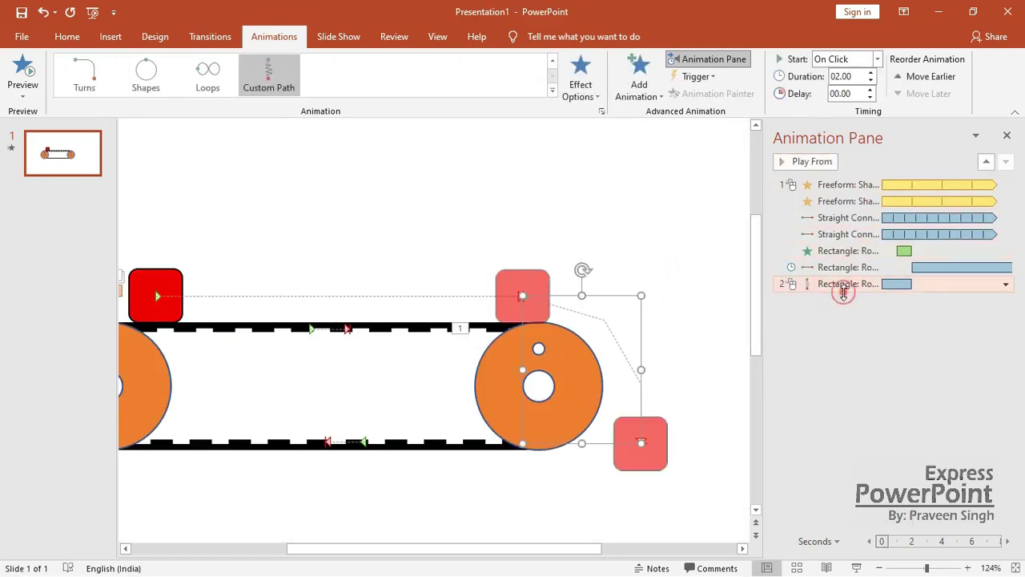
left_click(1004, 287)
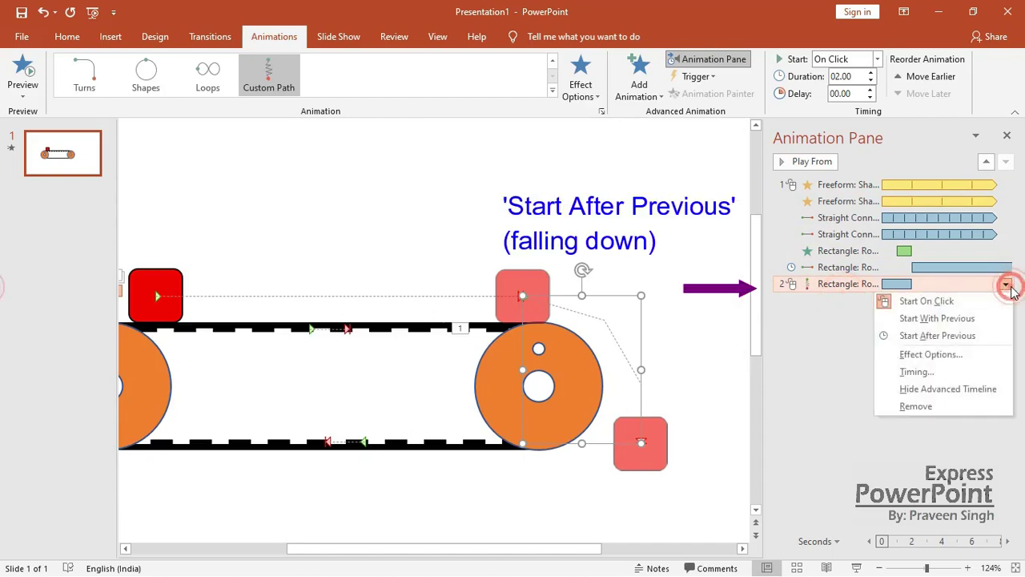
left_click(962, 335)
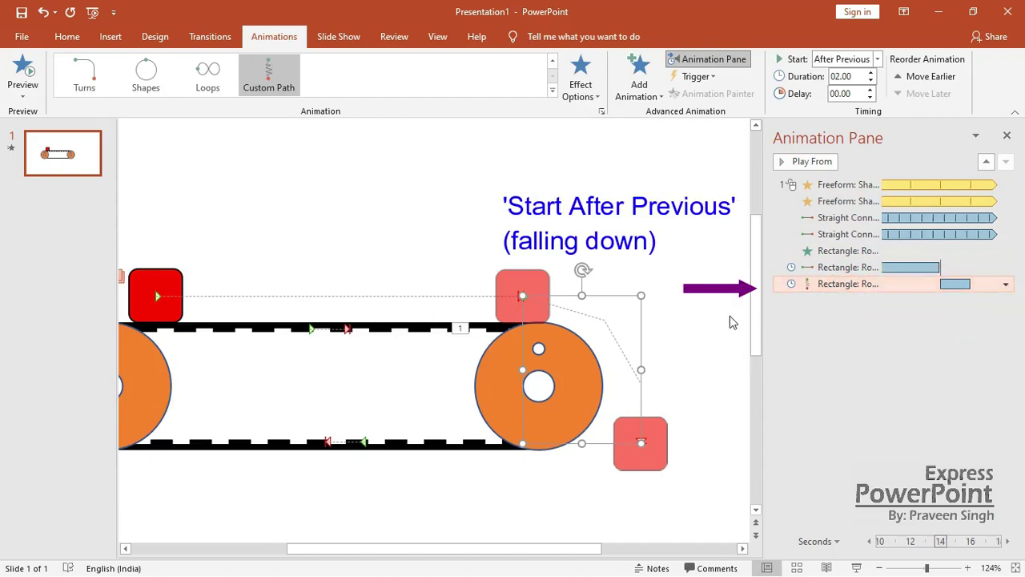
Turn the fall path's corner point into a Smooth Point
right_click(611, 328)
left_click(655, 340)
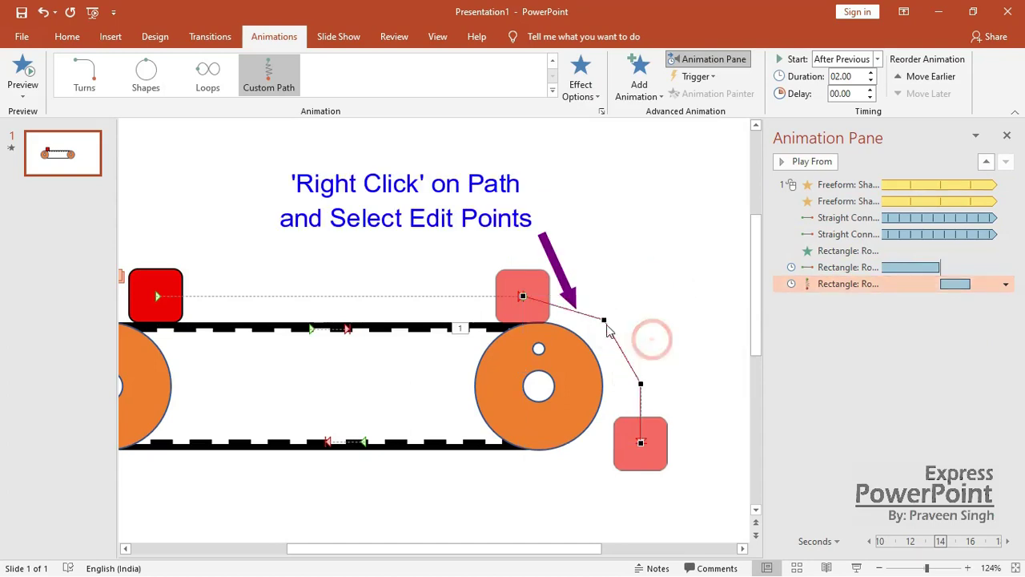
right_click(605, 320)
left_click(677, 404)
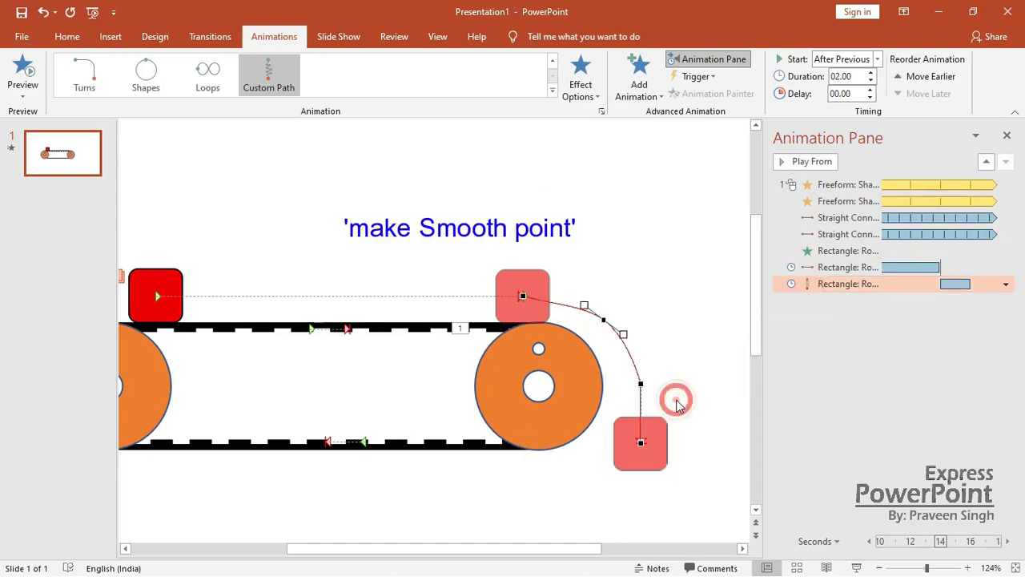
left_click(664, 347)
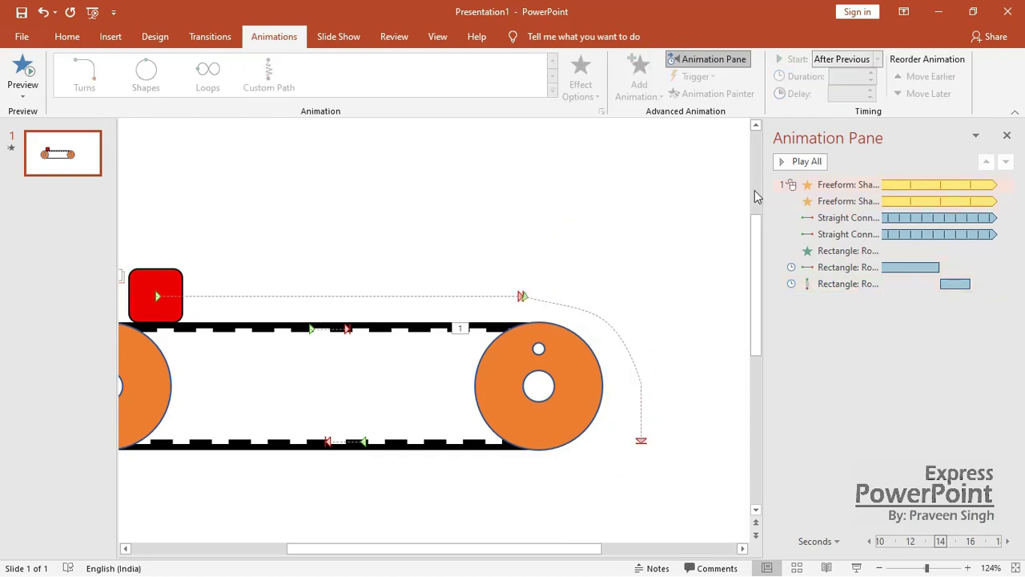
Add a raised point near the path's start and open the Custom Path effect settings
left_click(543, 303)
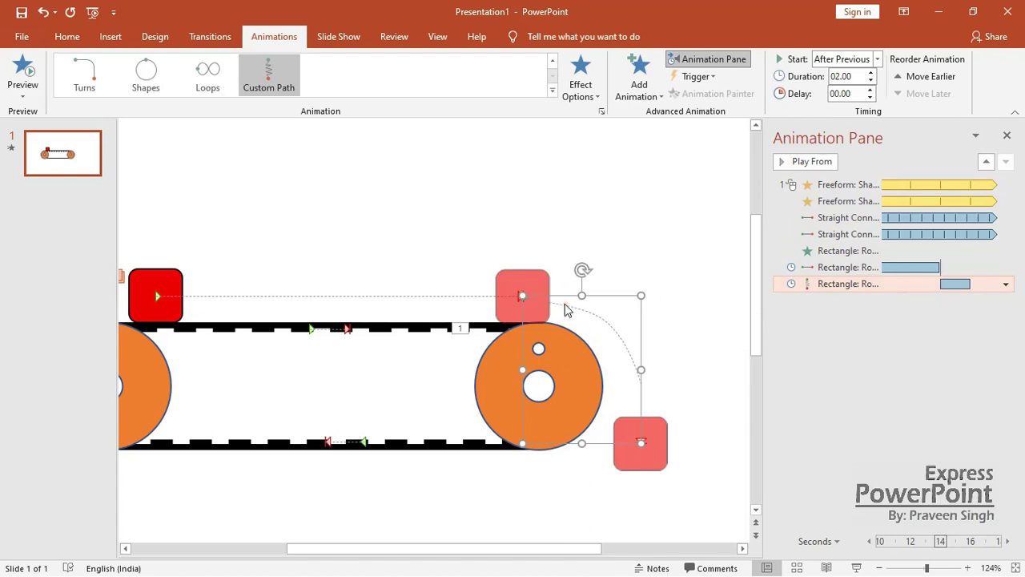
right_click(565, 308)
left_click(608, 315)
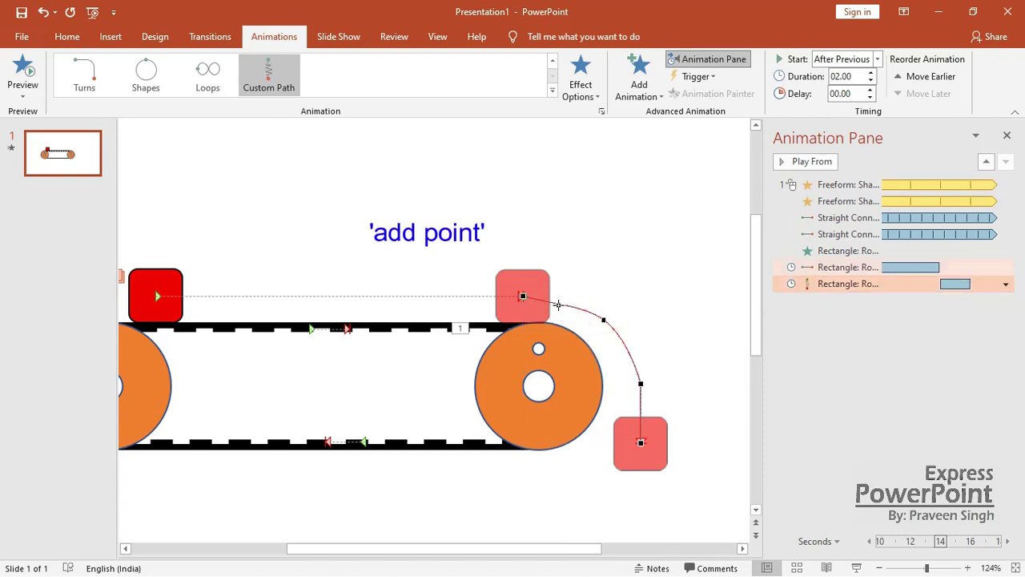
right_click(570, 307)
left_click(592, 316)
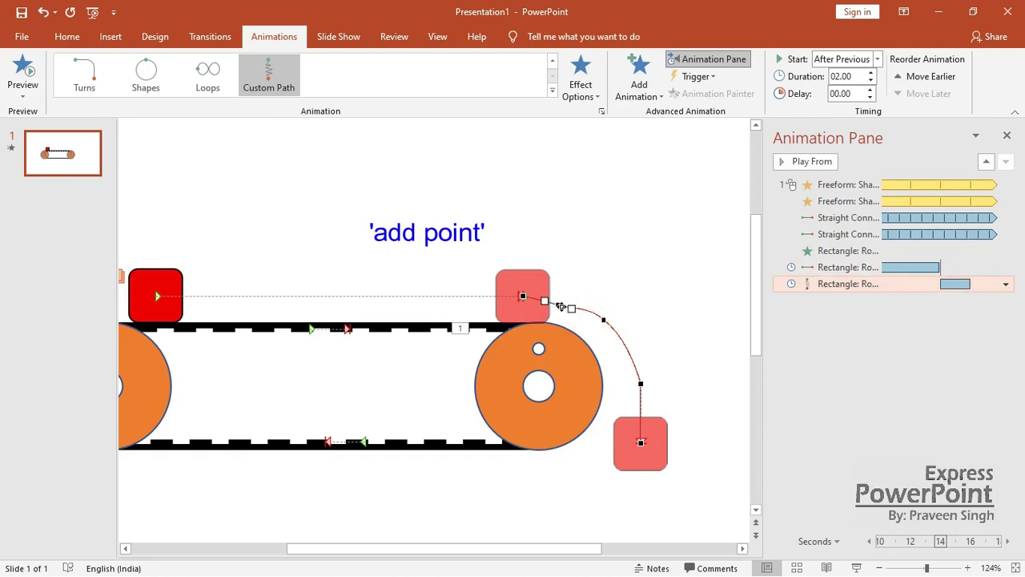
left_click_drag(561, 306, 564, 298)
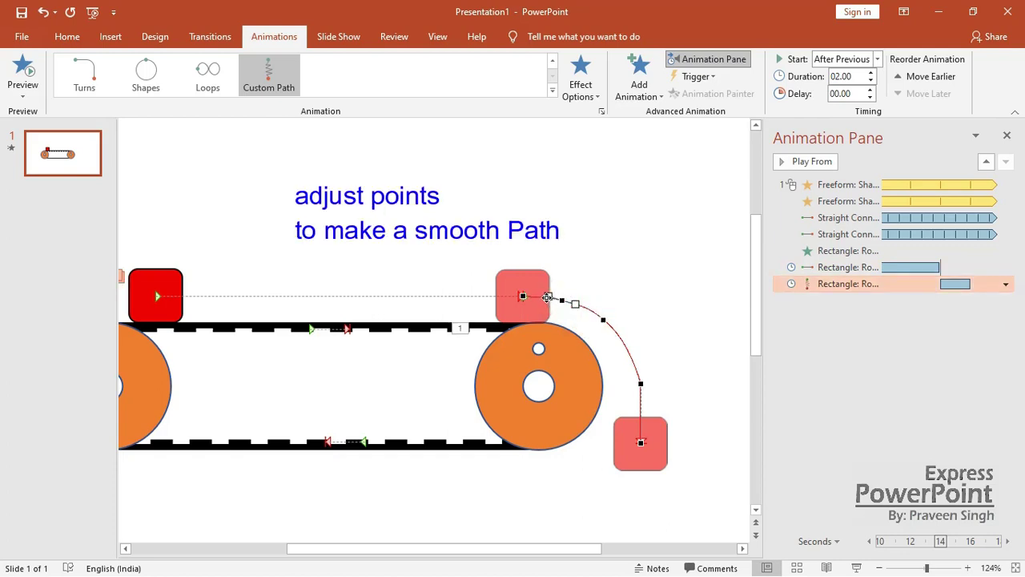
double_click(597, 311)
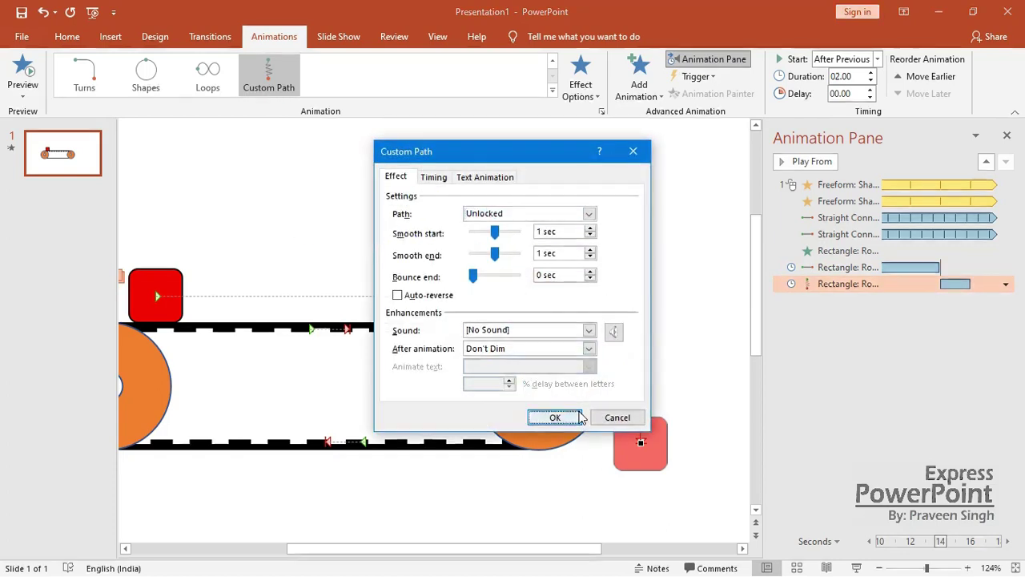
Accept the Custom Path settings and start the slide show from the status bar
key("Return")
left_click(648, 293)
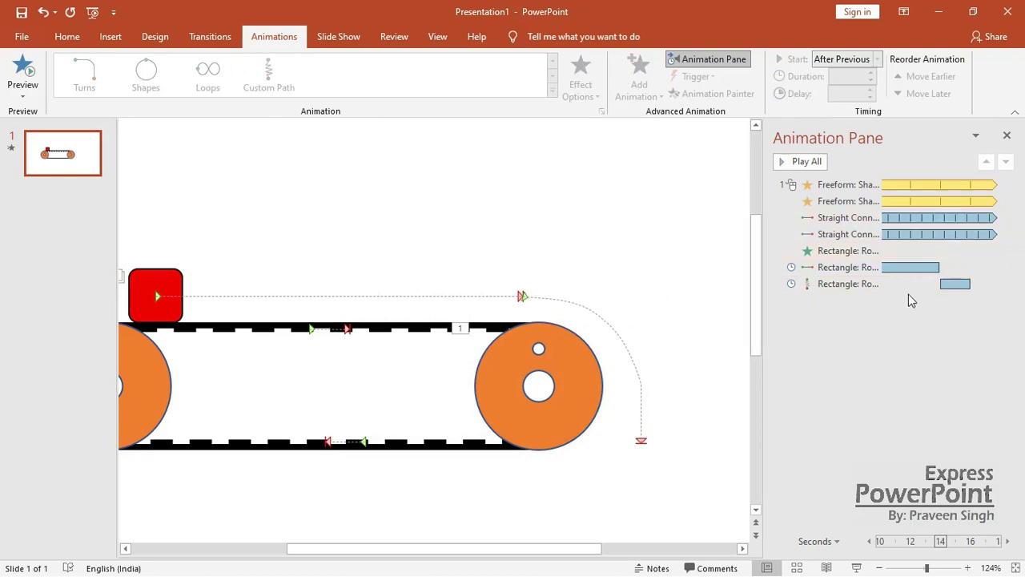
left_click(949, 283)
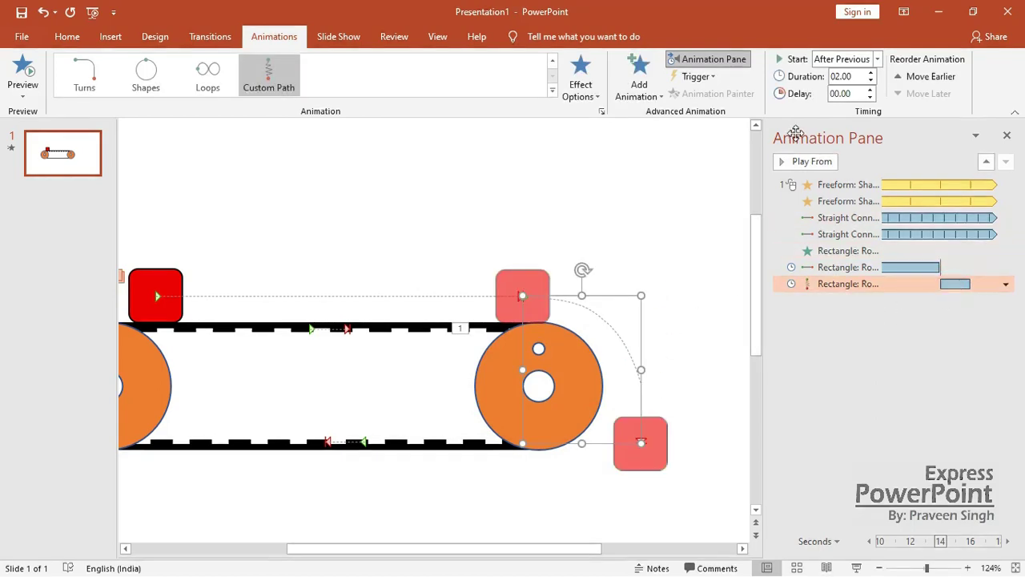
left_click(705, 213)
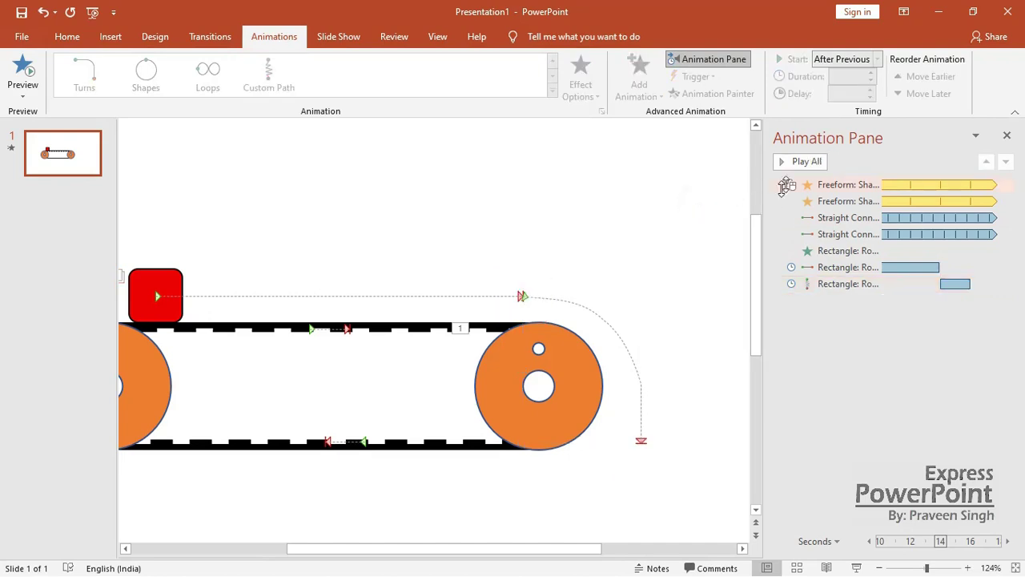
left_click(858, 568)
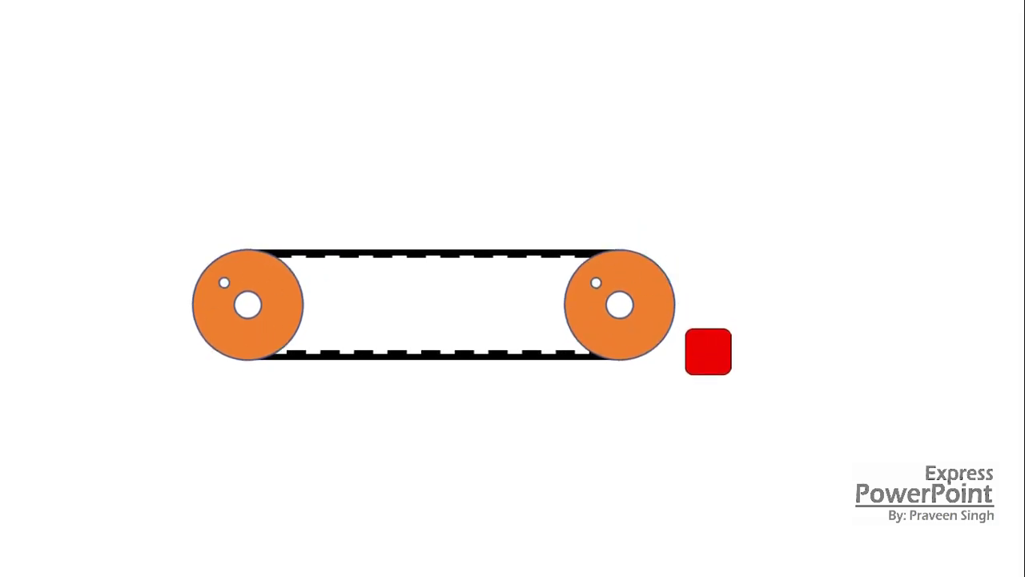
Shorten the box's slide-right animation to 10.50 seconds and replay the slide show
key("Escape")
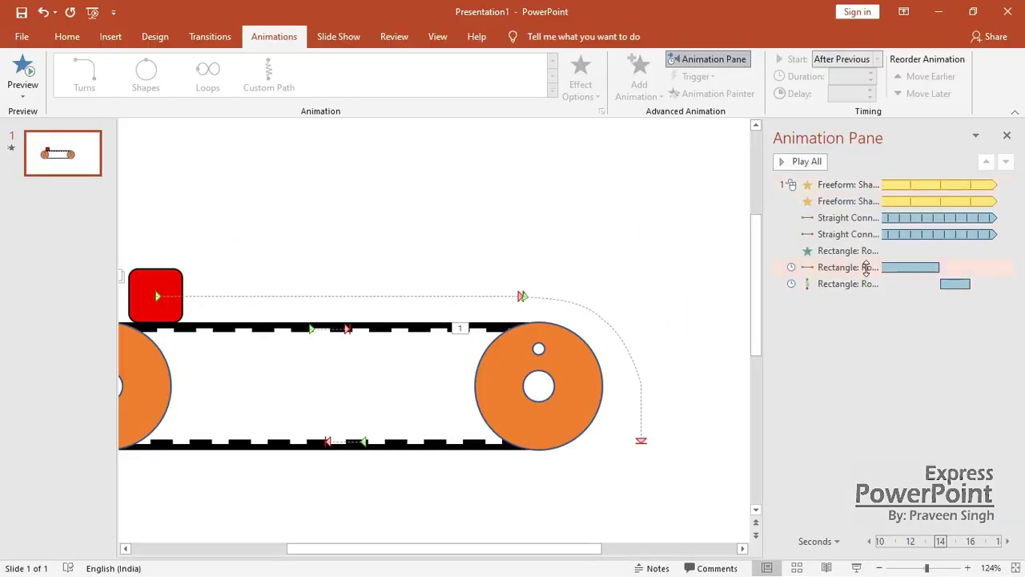
left_click(866, 270)
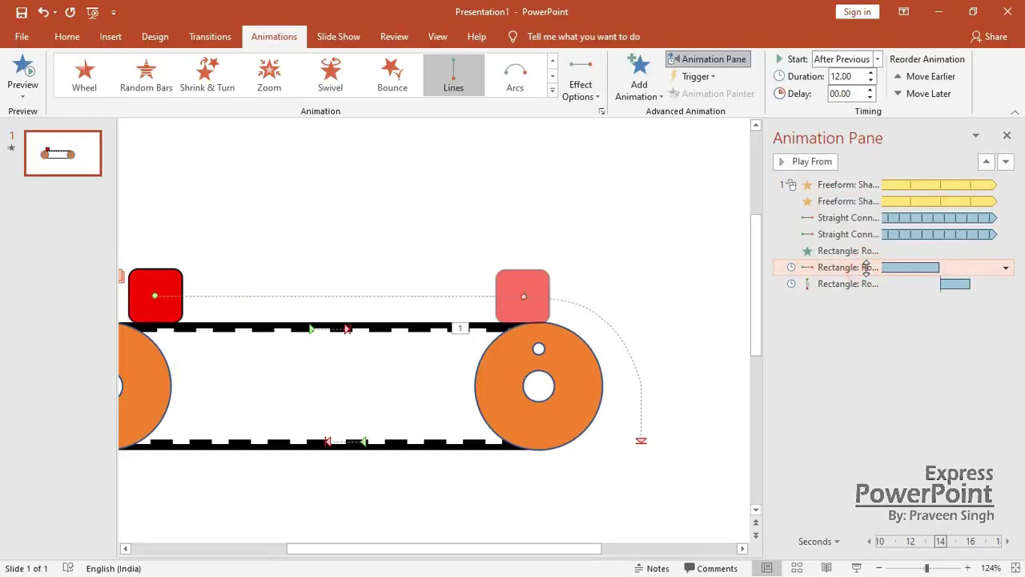
left_click(870, 81)
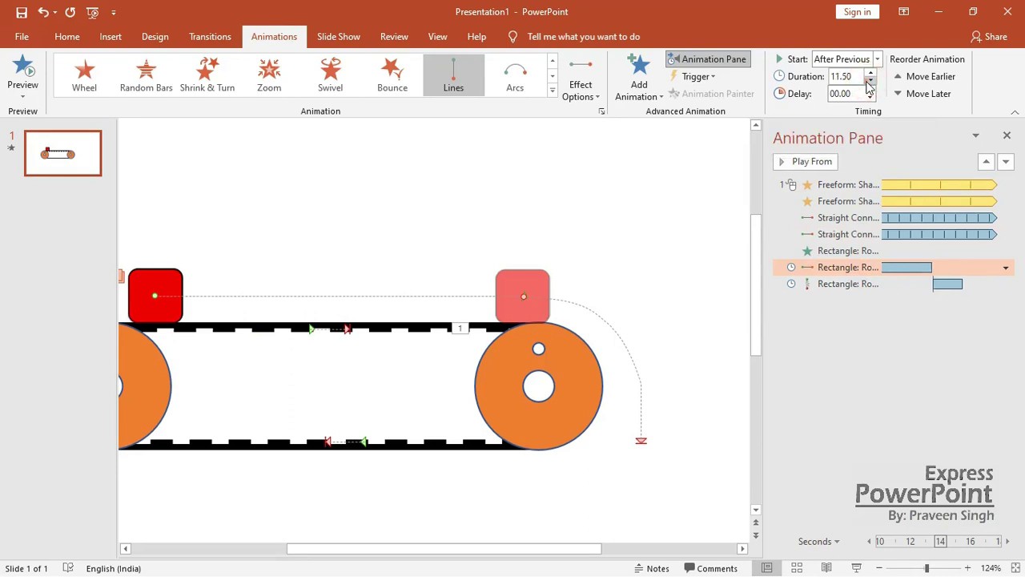
left_click(870, 83)
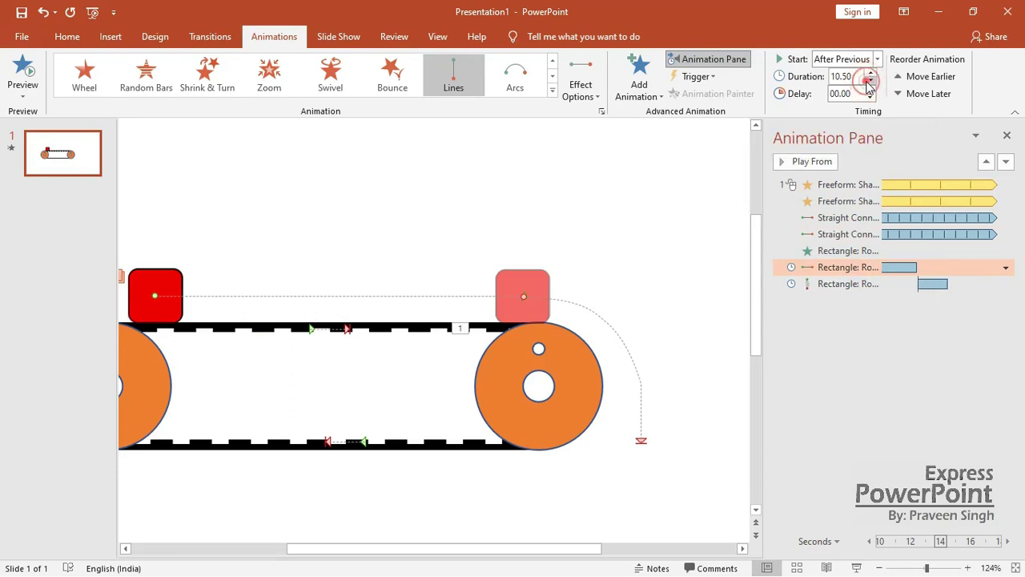
left_click(691, 185)
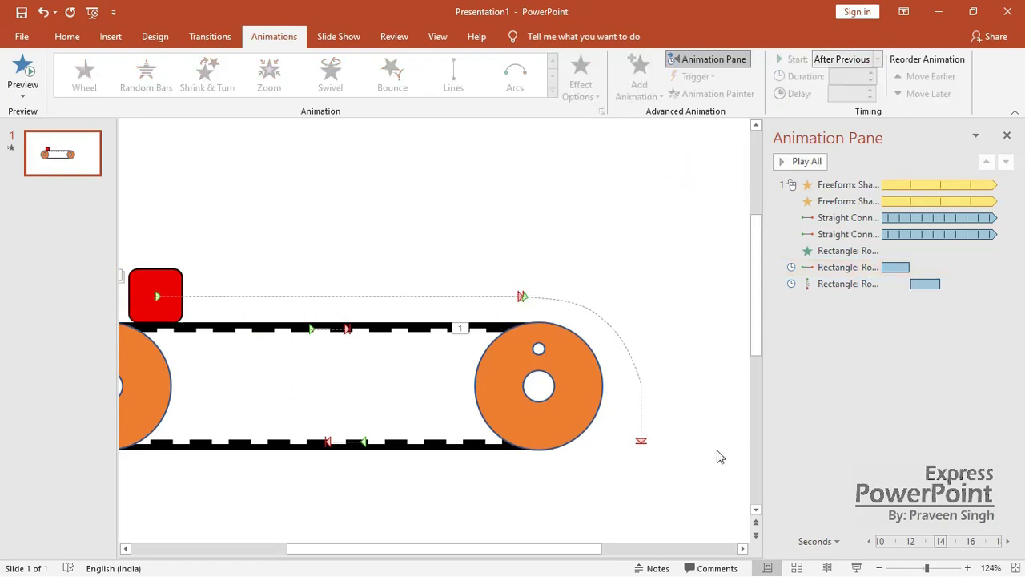
left_click(856, 568)
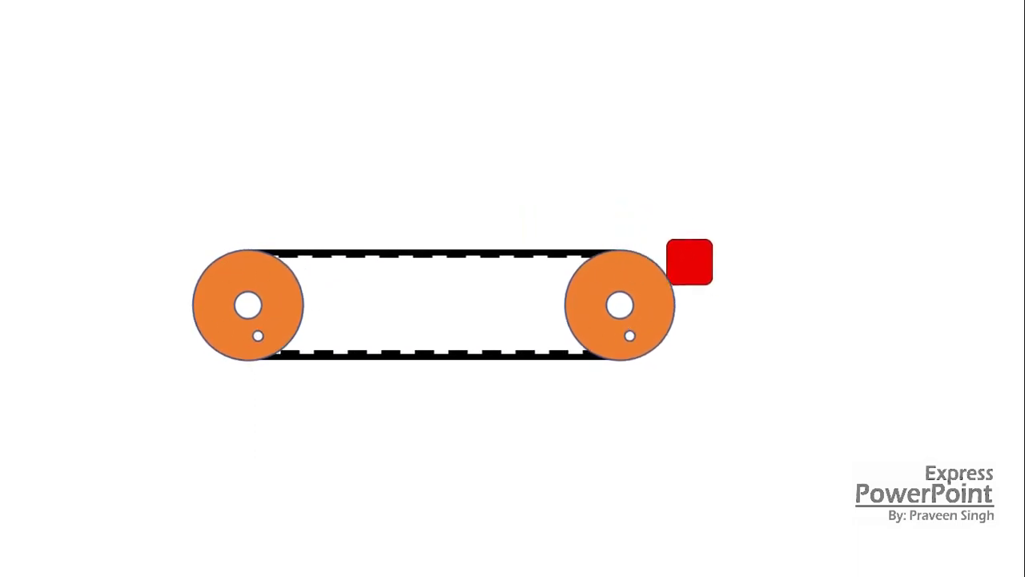
key("Escape")
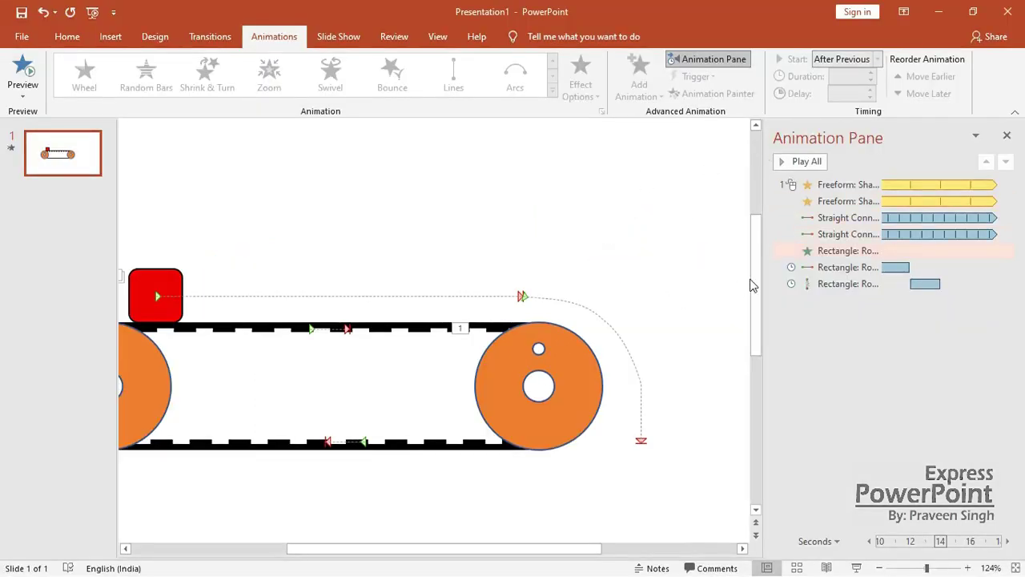
Add a Spin emphasis animation to the red box
left_click_drag(753, 286, 753, 304)
left_click_drag(549, 555, 543, 555)
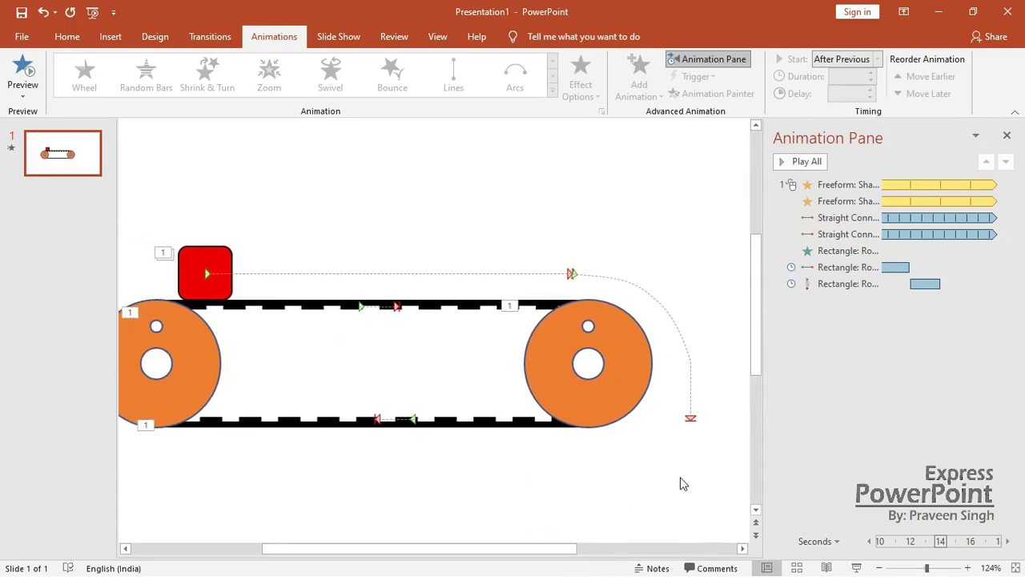
left_click_drag(921, 571, 920, 568)
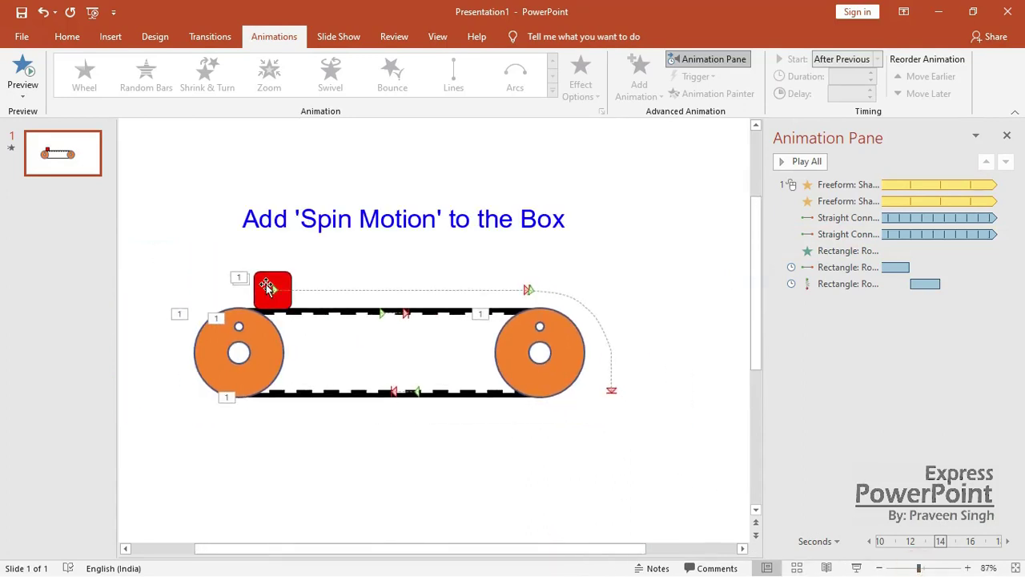
left_click(274, 290)
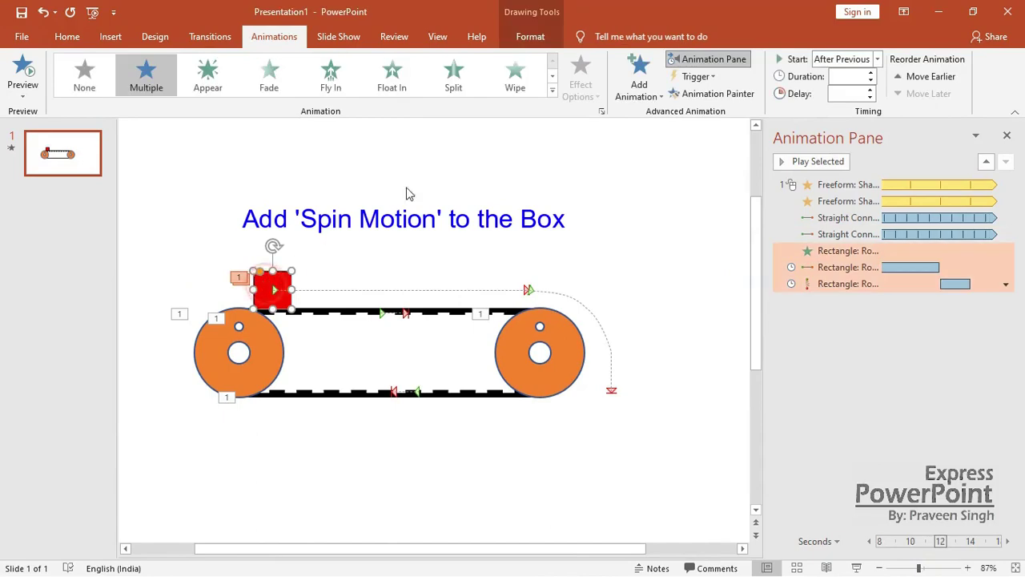
left_click(658, 98)
scroll(732, 438, "down", 3)
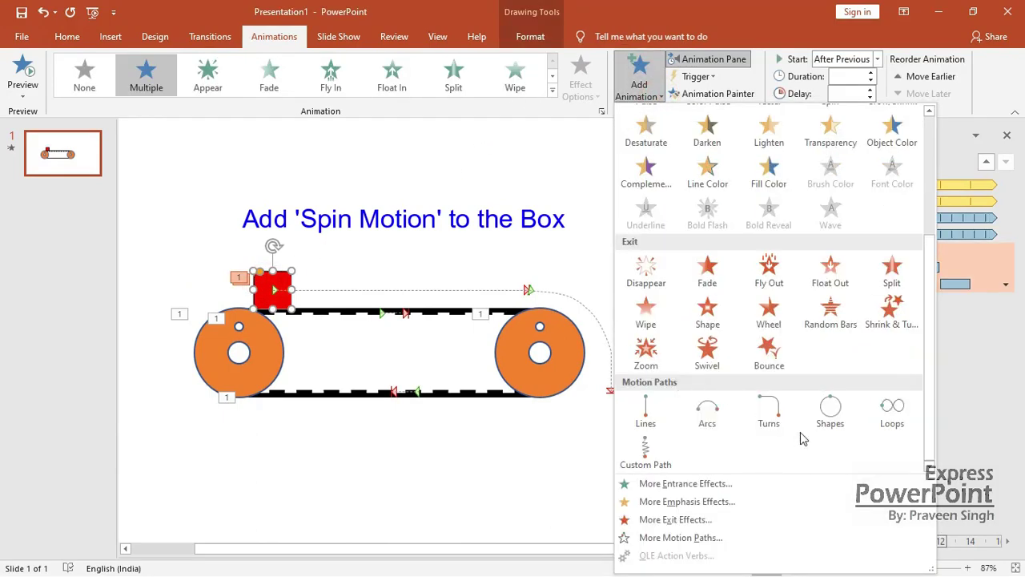
scroll(764, 321, "up", 3)
left_click(825, 281)
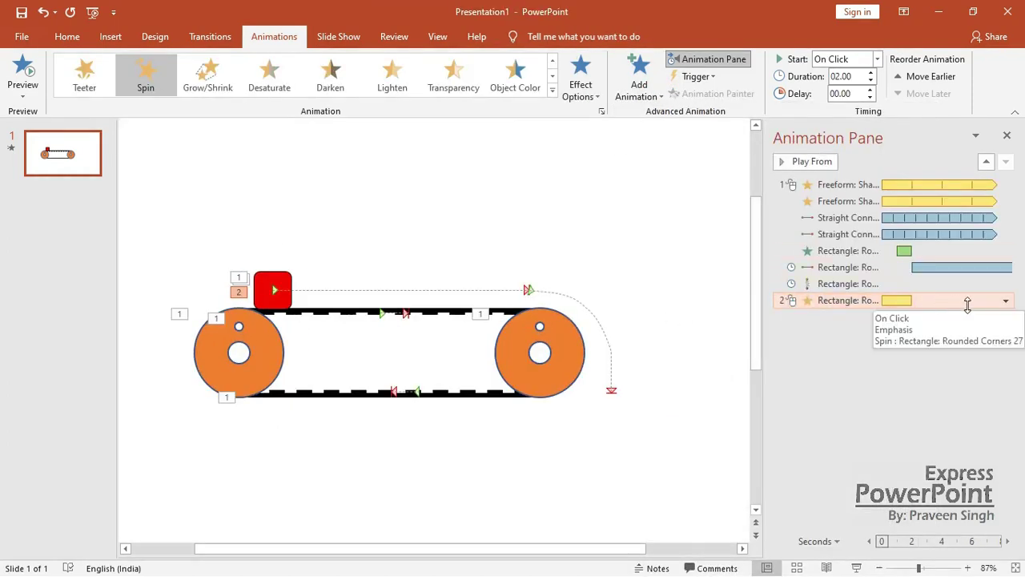
Set the spin to Half Spin, starting With Previous
left_click(1006, 301)
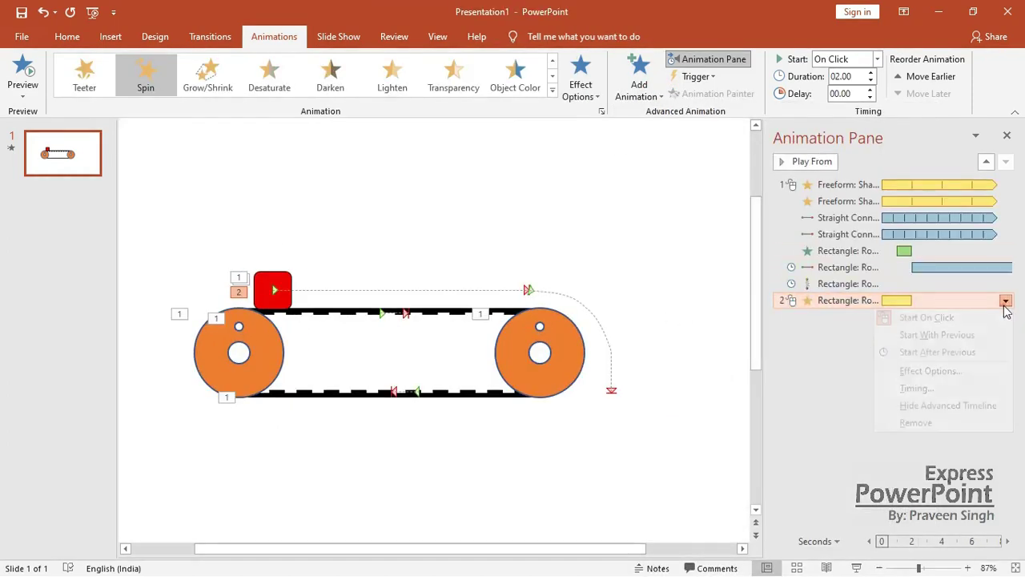
left_click(596, 92)
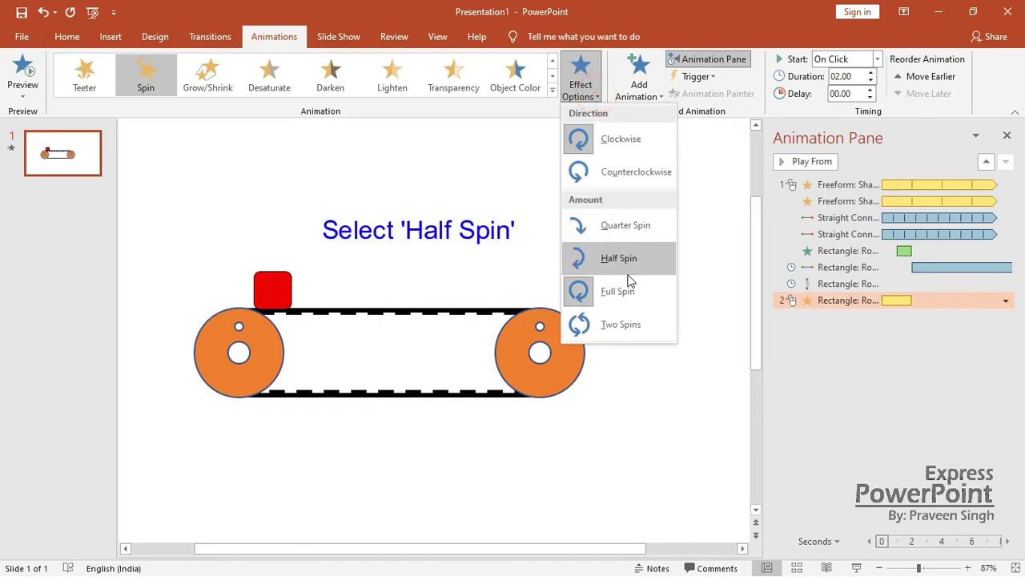
left_click(628, 272)
left_click(833, 303)
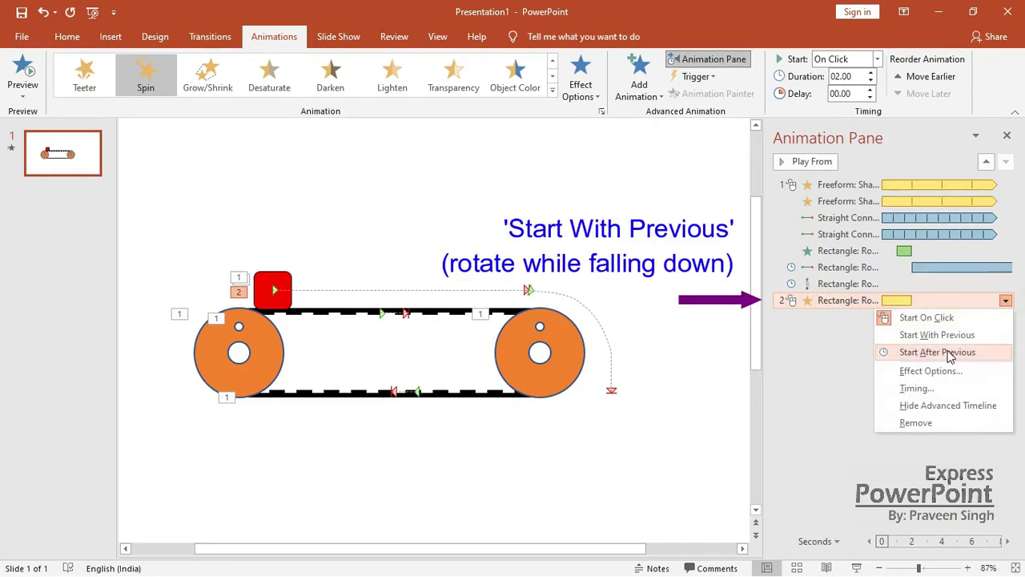
left_click(935, 335)
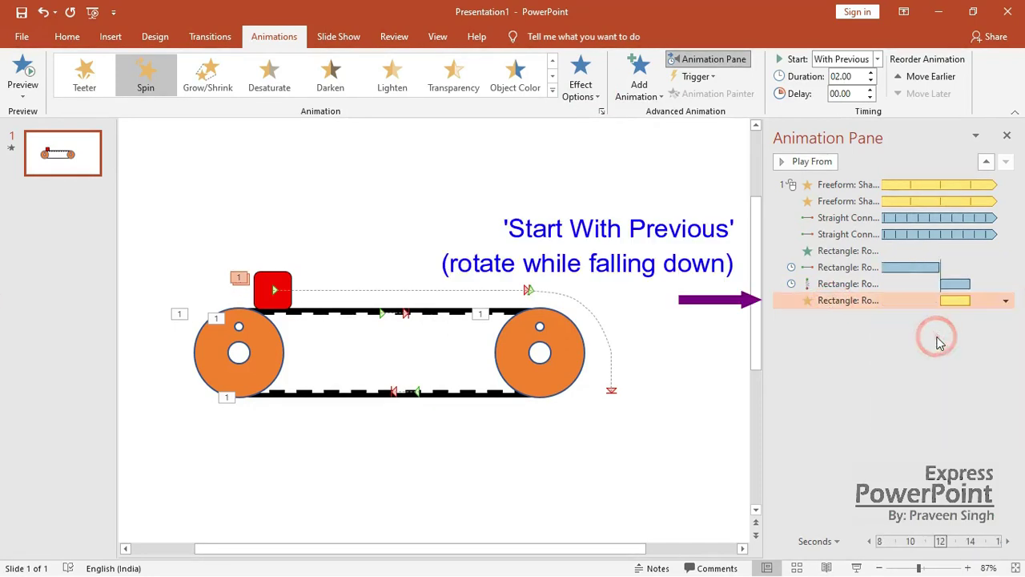
Review the fall and slide-right animations, then preview from the selected step
left_click(918, 283)
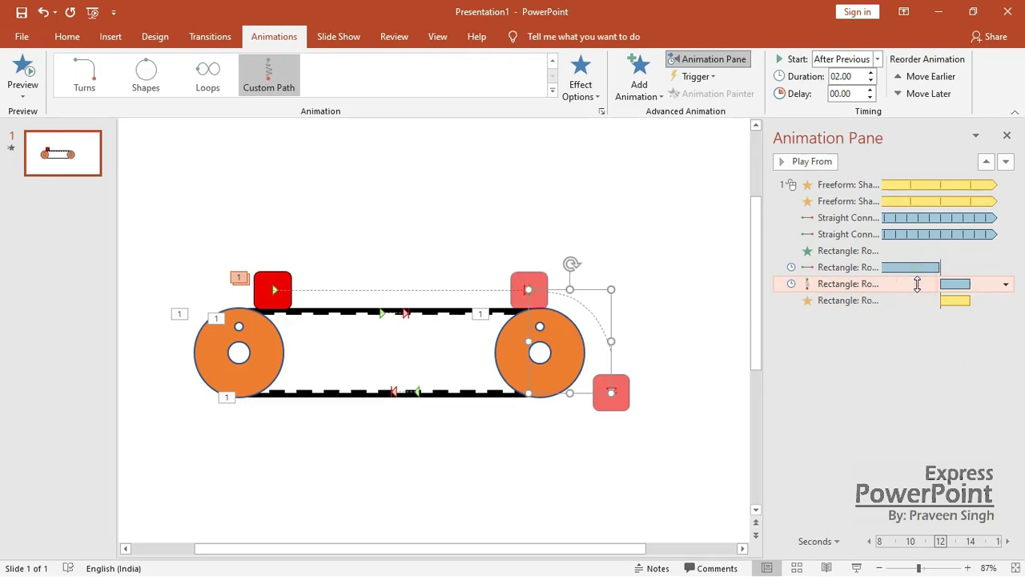
left_click(909, 300)
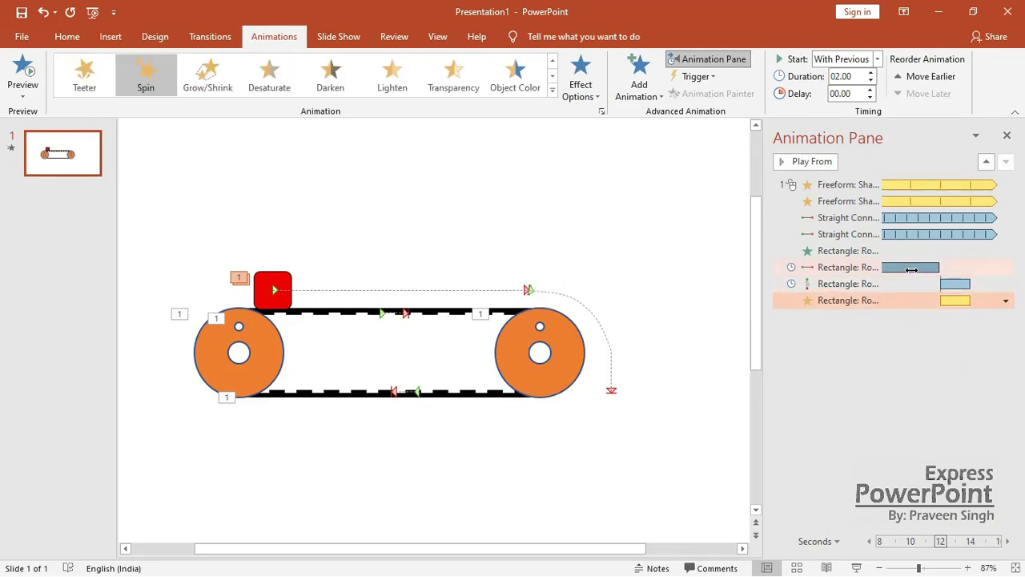
left_click(823, 268)
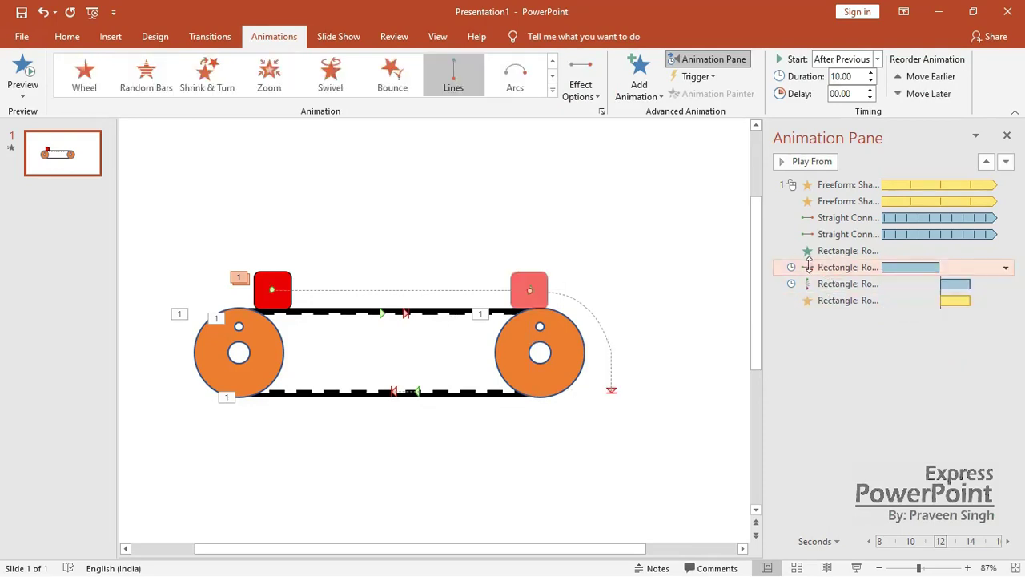
left_click(784, 162)
left_click(720, 214)
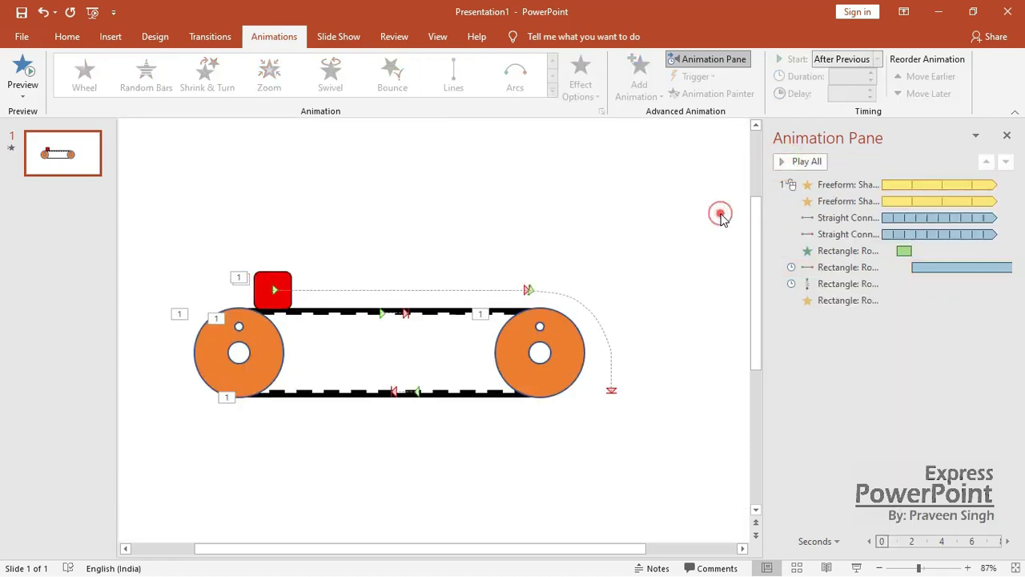
left_click(780, 163)
scroll(660, 294, "down", 2)
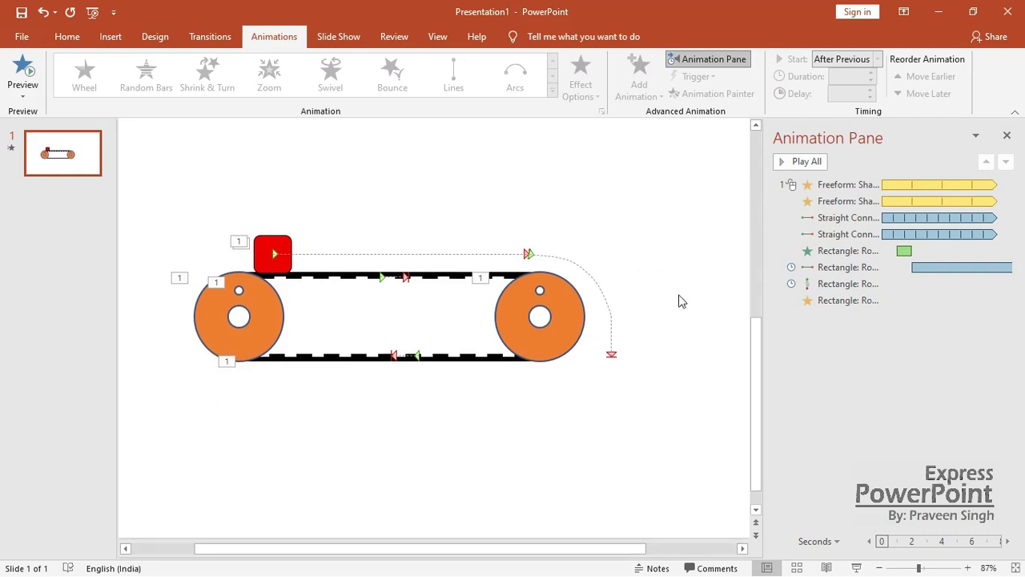
Give the red box a Lines motion path that starts After Previous
left_click(269, 249)
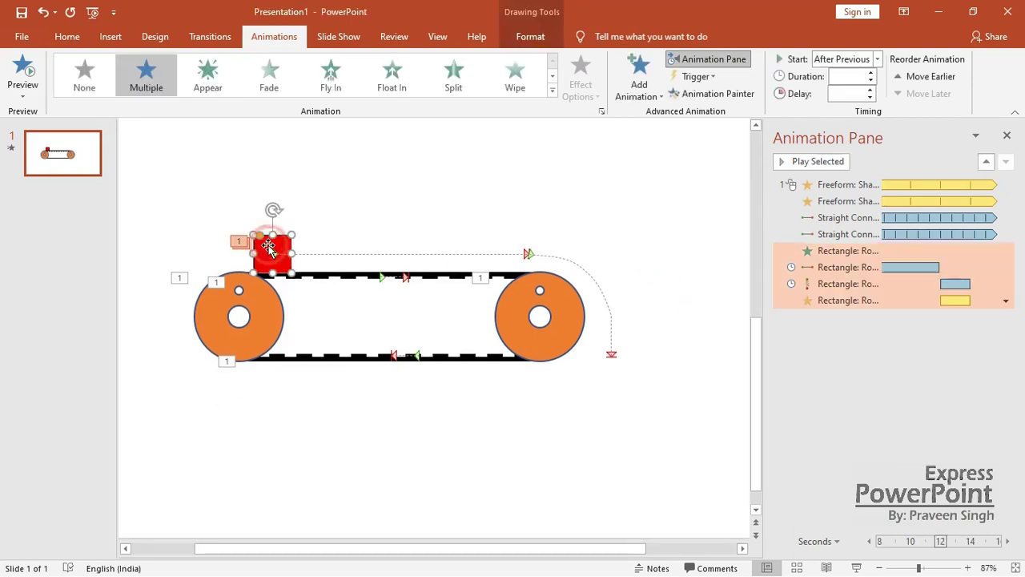
left_click(649, 94)
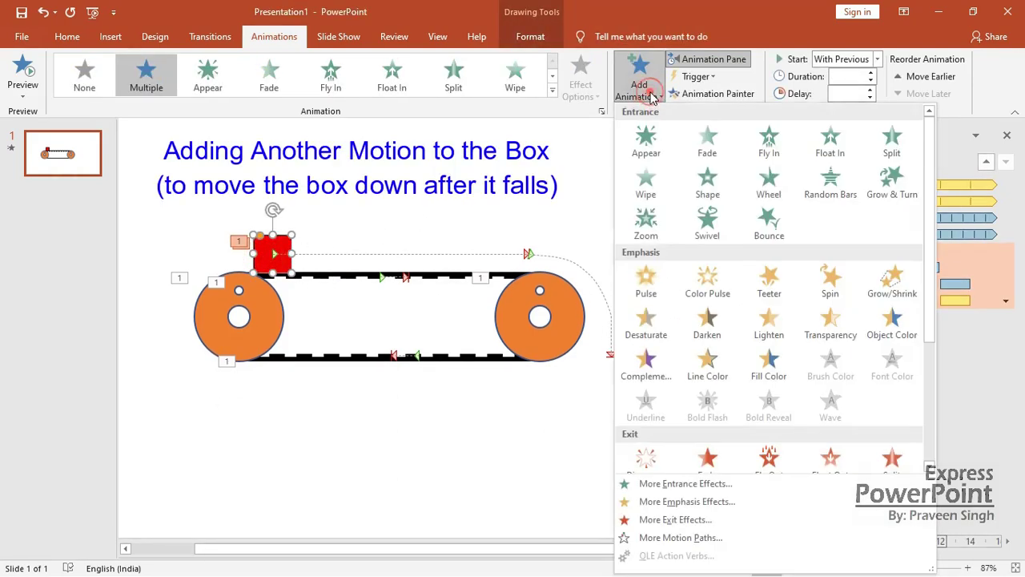
scroll(824, 365, "down", 5)
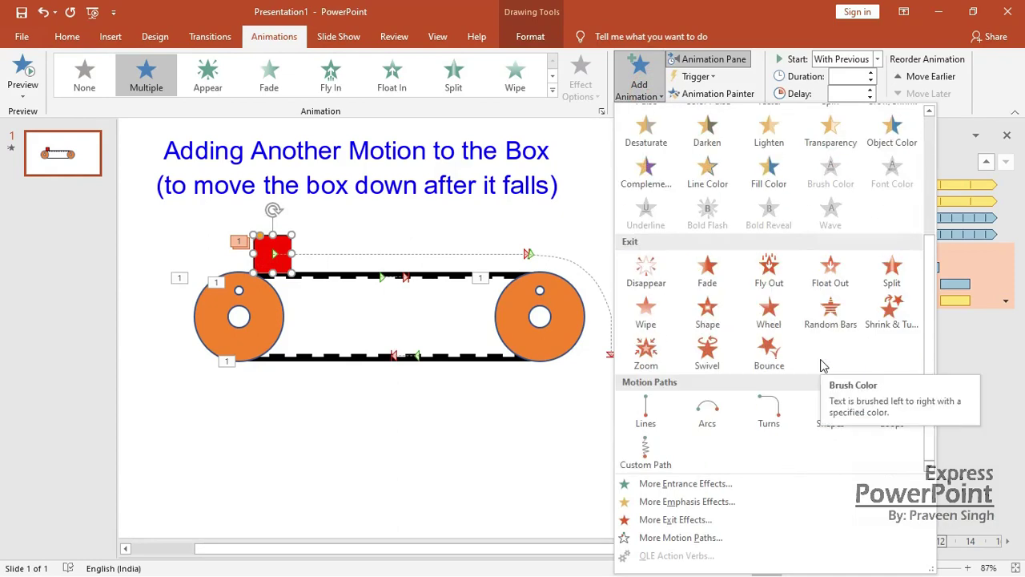
left_click(648, 413)
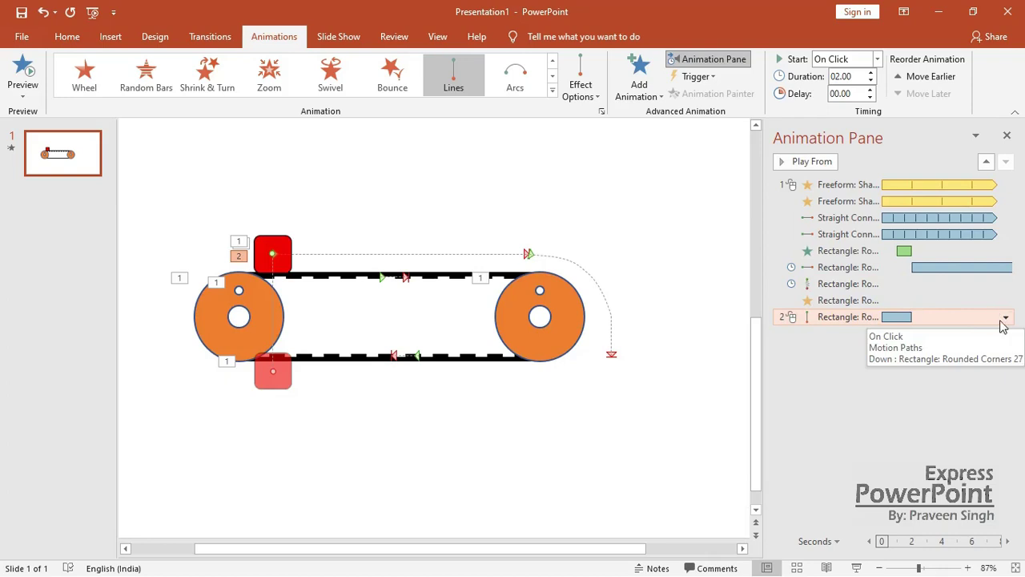
left_click(1005, 317)
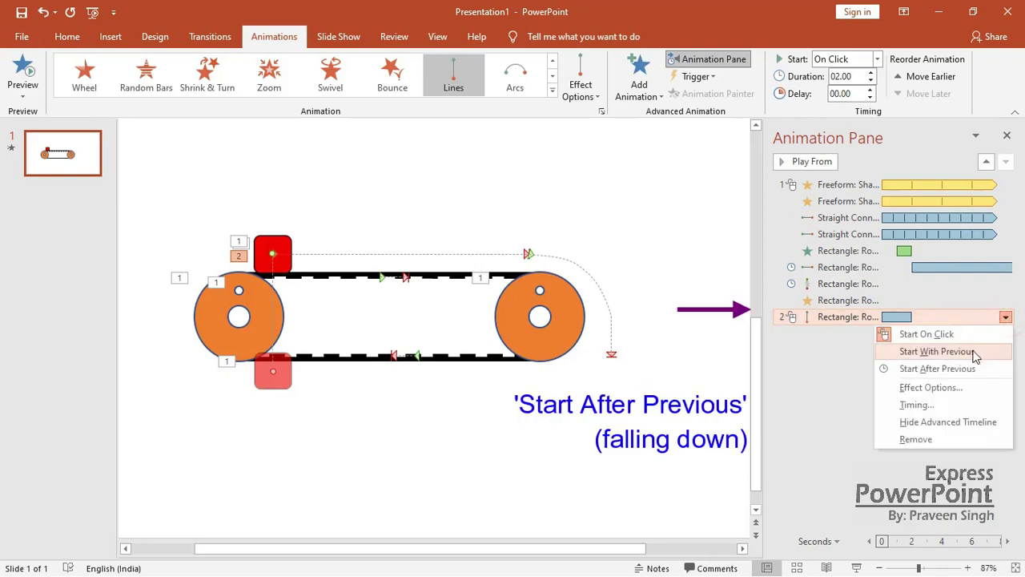
left_click(963, 370)
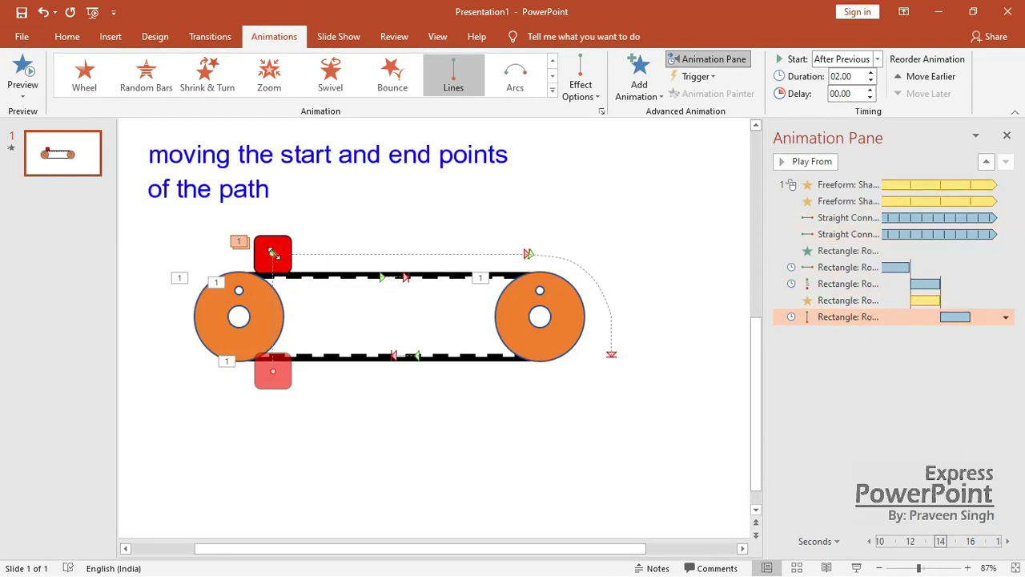
Move the line's start to the curve's end and its end further down, then Play All
left_click_drag(273, 254, 593, 346)
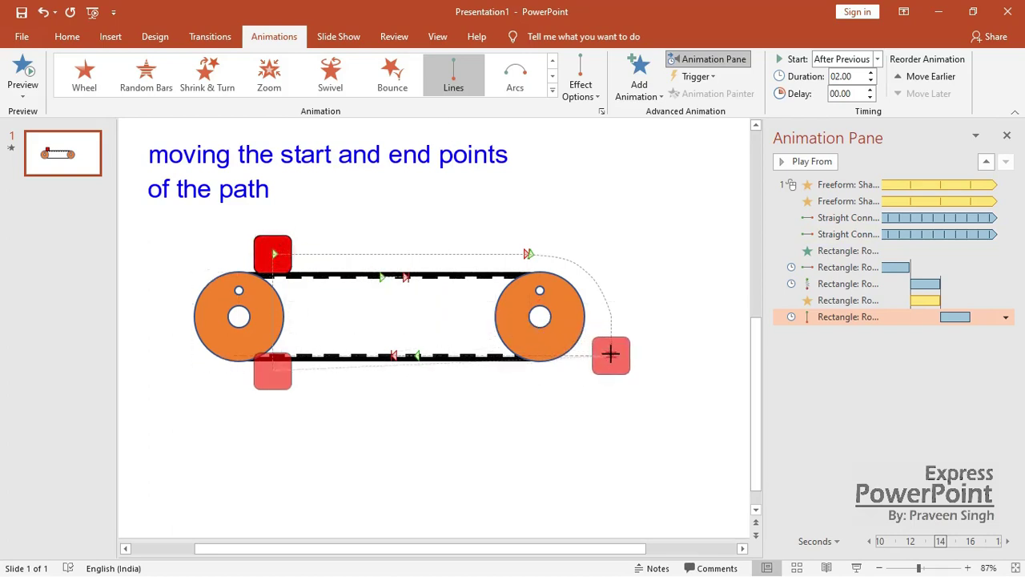
left_click_drag(272, 371, 613, 437)
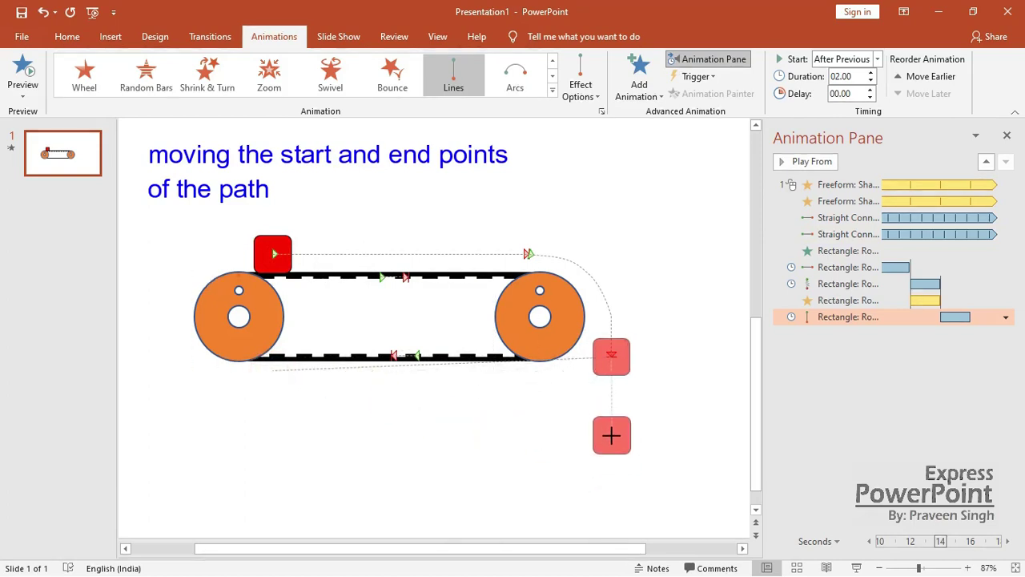
left_click(674, 360)
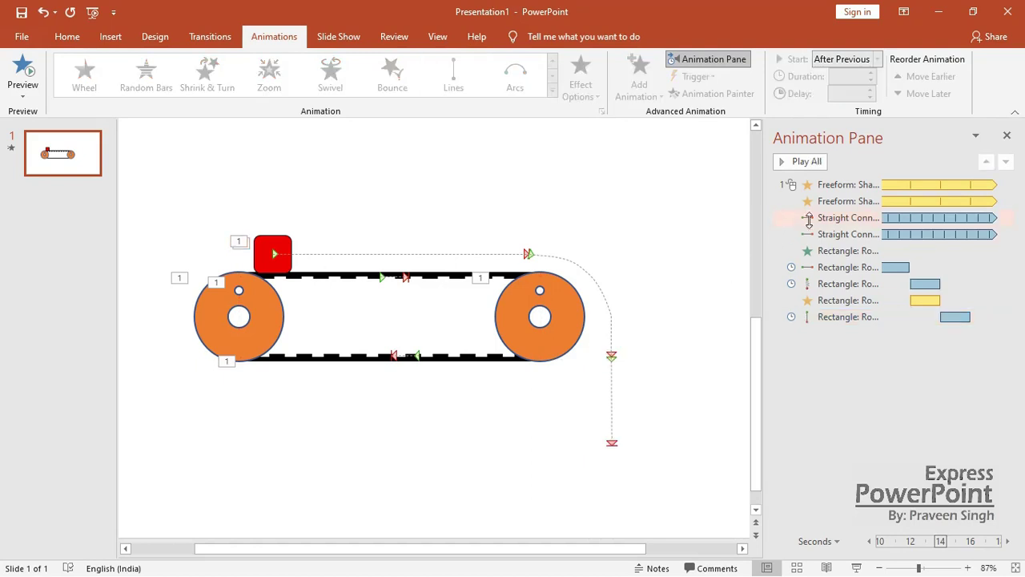
left_click(781, 163)
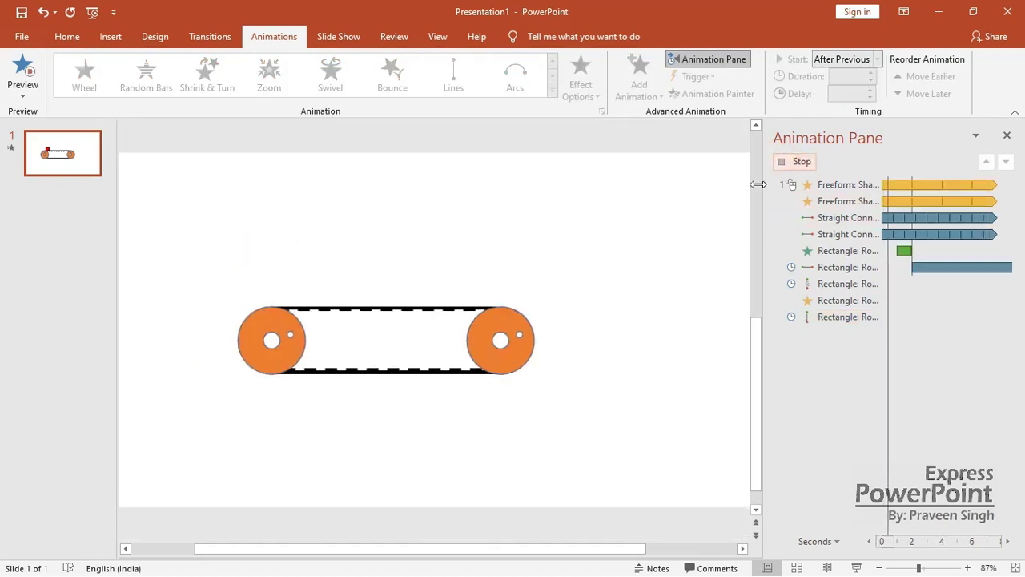
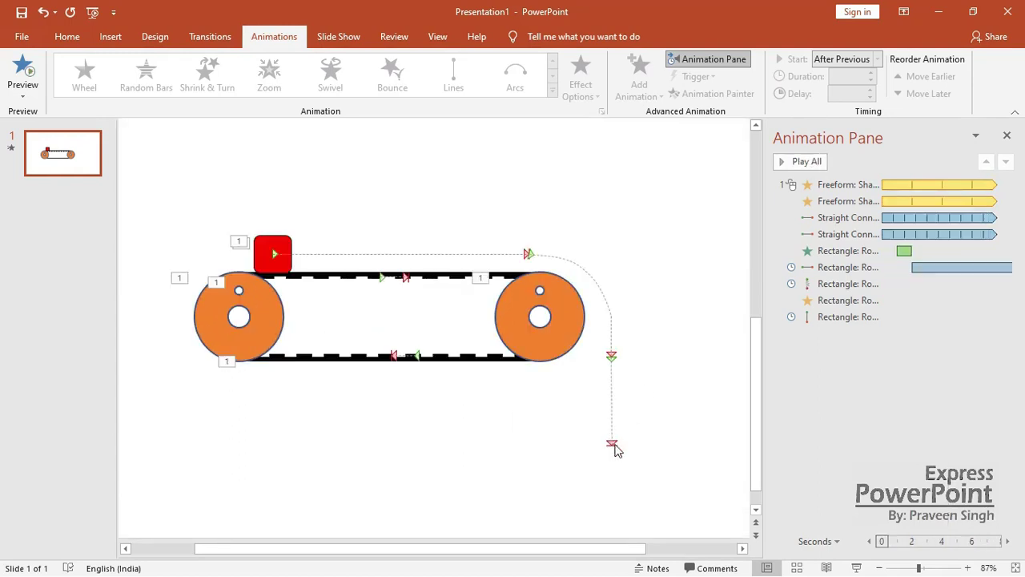
Drag the end point of the red box's last motion path straight down to the slide's bottom edge
left_click(613, 445)
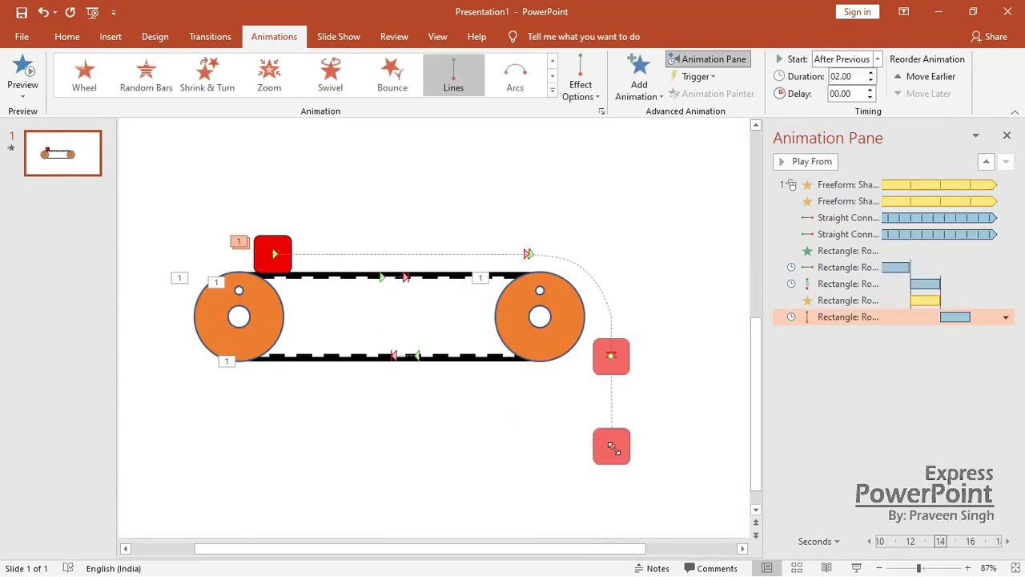
left_click_drag(613, 449, 611, 467)
mouse_move(611, 523)
left_mouse_down()
mouse_move(616, 545)
mouse_move(609, 506)
mouse_move(611, 525)
left_mouse_up()
left_click(633, 441)
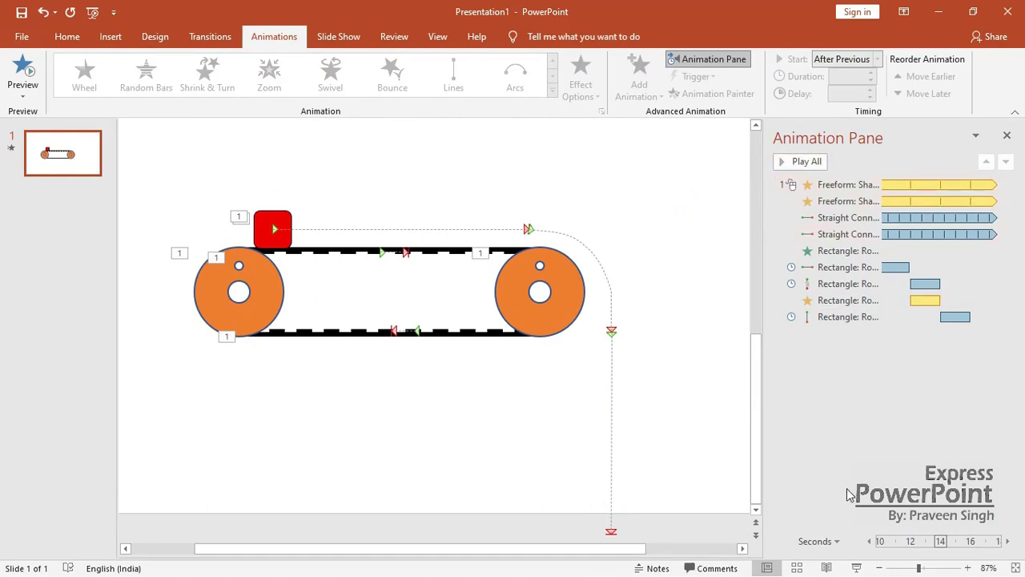
left_click(826, 568)
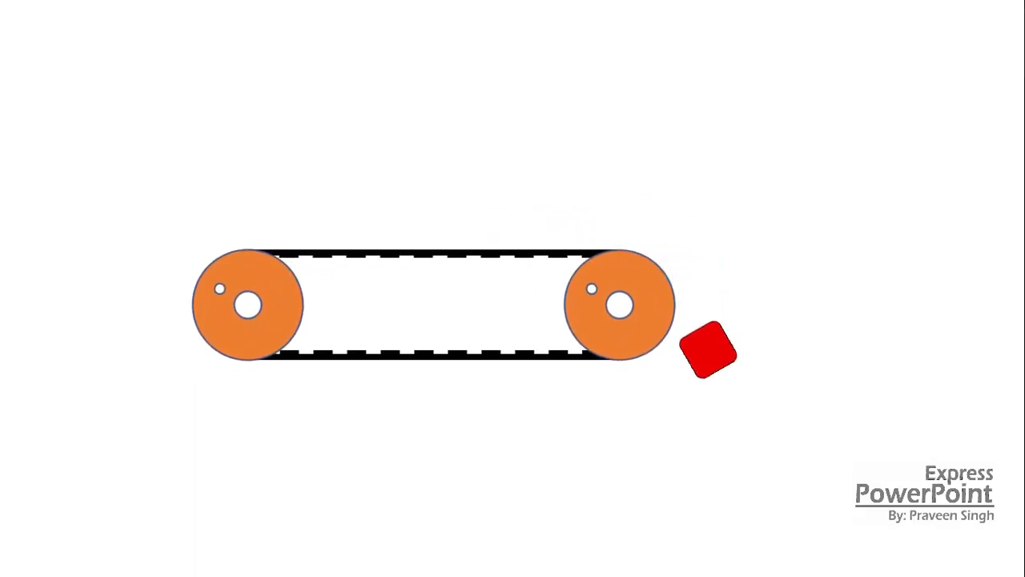
key("Escape")
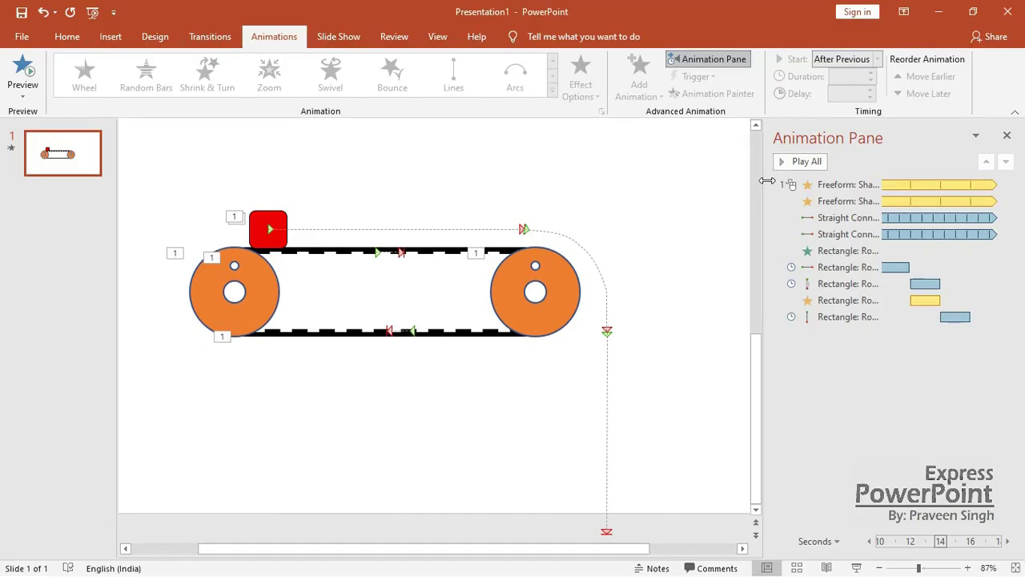
Check the final Rectangle fall animation, then preview the whole sequence with Play All
left_click(948, 318)
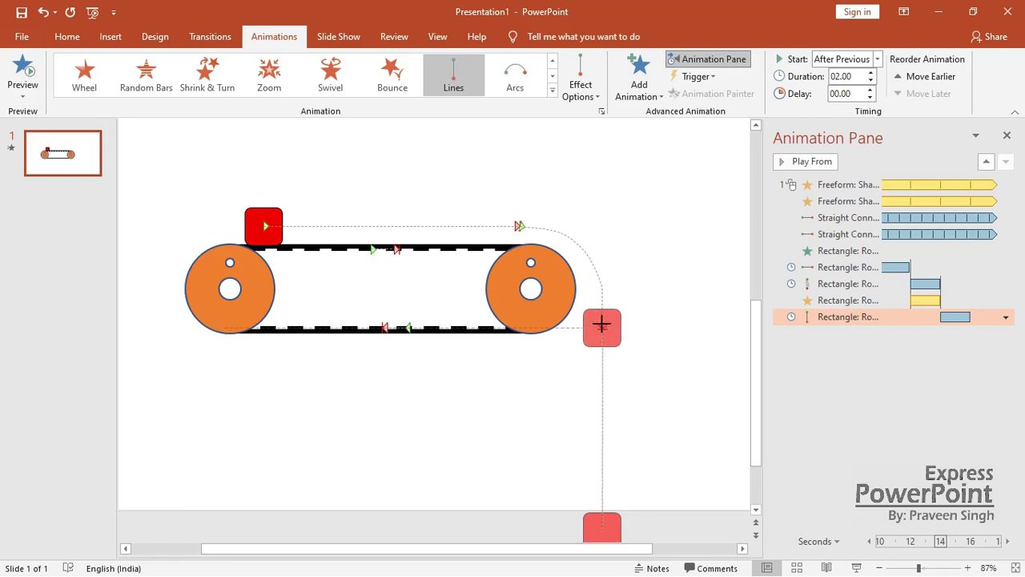
left_click(661, 329)
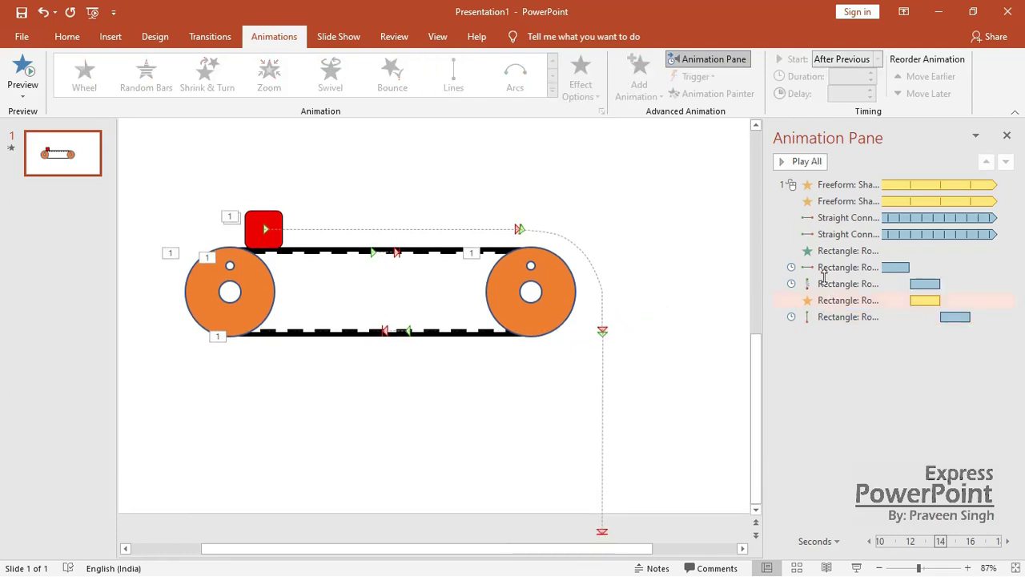
left_click(784, 163)
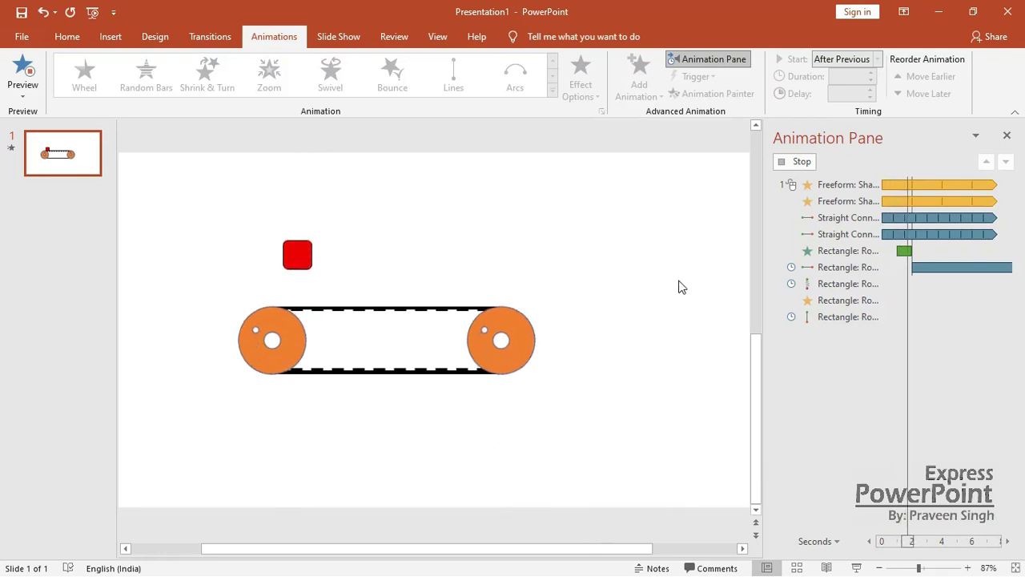